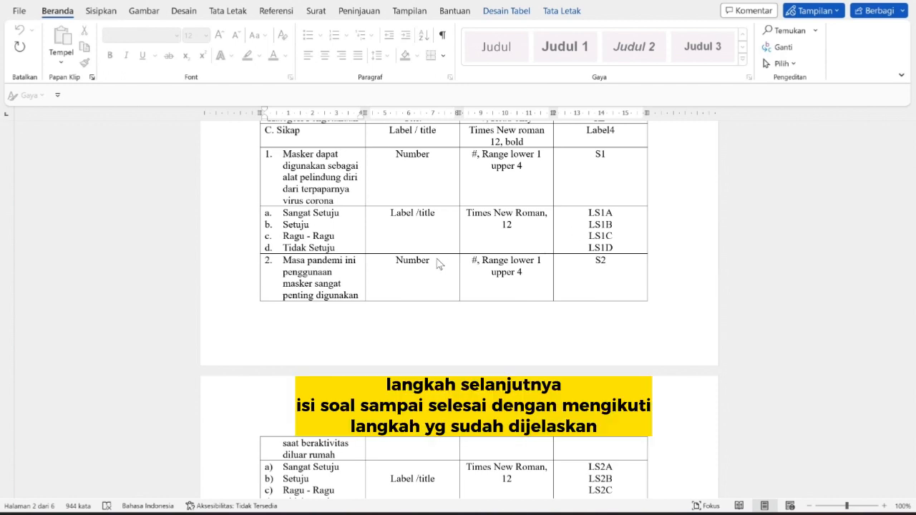
Scroll past Sikap items 3–5 (S3–S5) to the Penilaian Sikap rows on the next page.
{"action": "scroll", "coordinate": [439, 264], "scroll_direction": "down", "scroll_amount": 5}
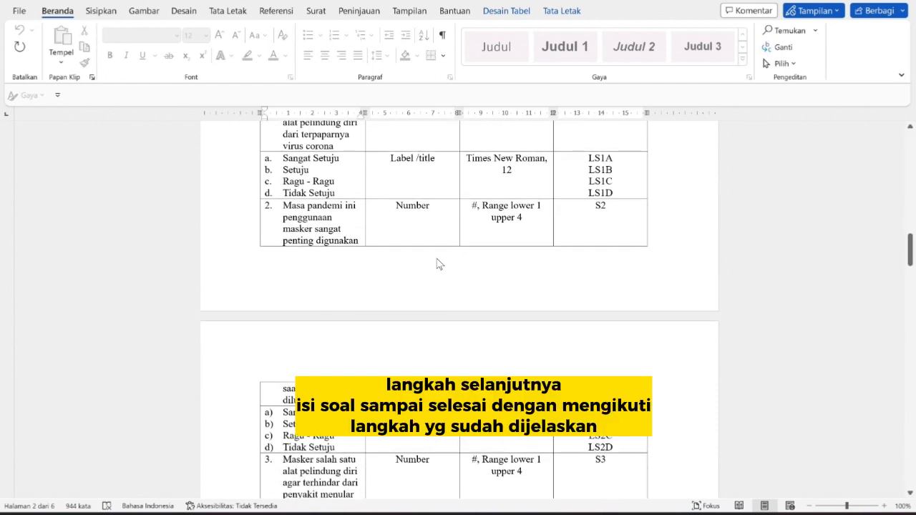
{"action": "scroll", "coordinate": [438, 264], "scroll_direction": "down", "scroll_amount": 6}
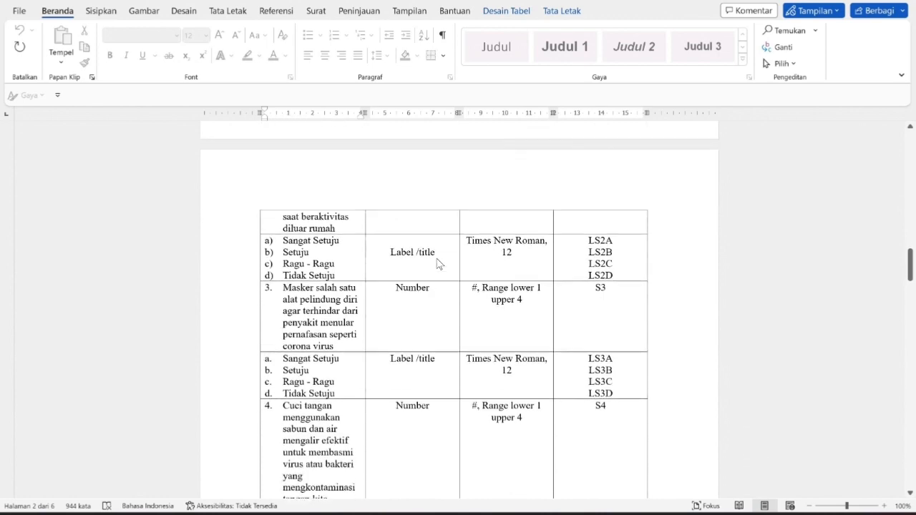
{"action": "scroll", "coordinate": [438, 264], "scroll_direction": "down", "scroll_amount": 5}
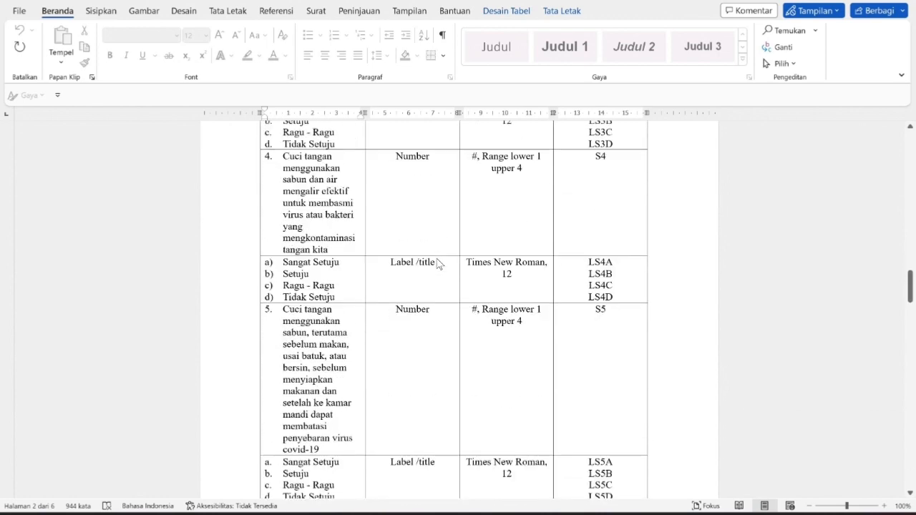
{"action": "scroll", "coordinate": [438, 264], "scroll_direction": "down", "scroll_amount": 10}
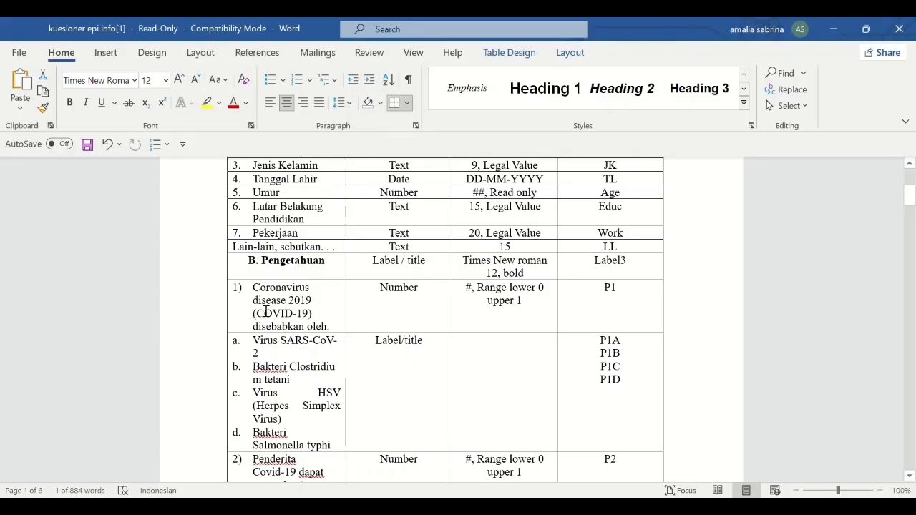
Point out the B. Pengetahuan section heading and its Label/title field type.
{"action": "left_click_drag", "start_coordinate": [269, 265], "coordinate": [638, 272]}
{"action": "left_click", "coordinate": [378, 266]}
{"action": "left_click", "coordinate": [428, 266]}
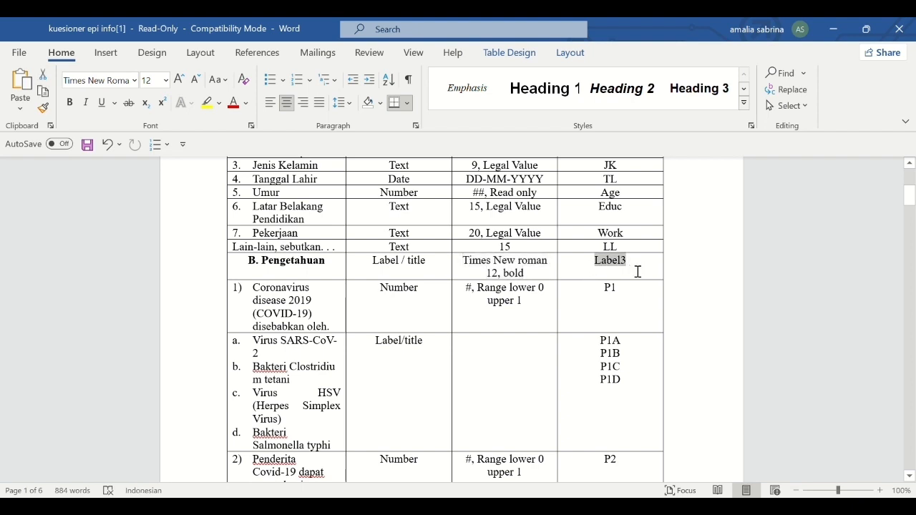
{"action": "scroll", "coordinate": [346, 315], "scroll_direction": "down", "scroll_amount": 1}
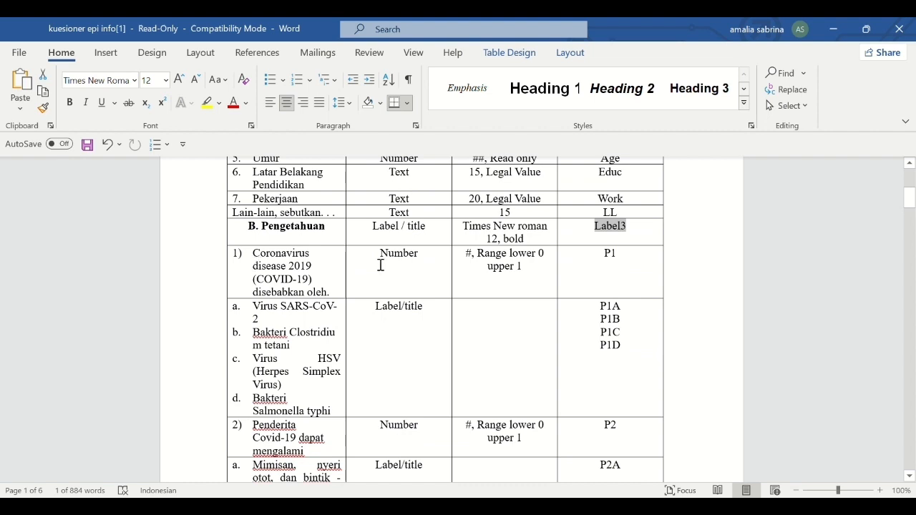
Explain question 1's Number type, range 0 to 1, and field name P1.
{"action": "left_click_drag", "start_coordinate": [379, 258], "coordinate": [529, 268]}
{"action": "left_click", "coordinate": [528, 265]}
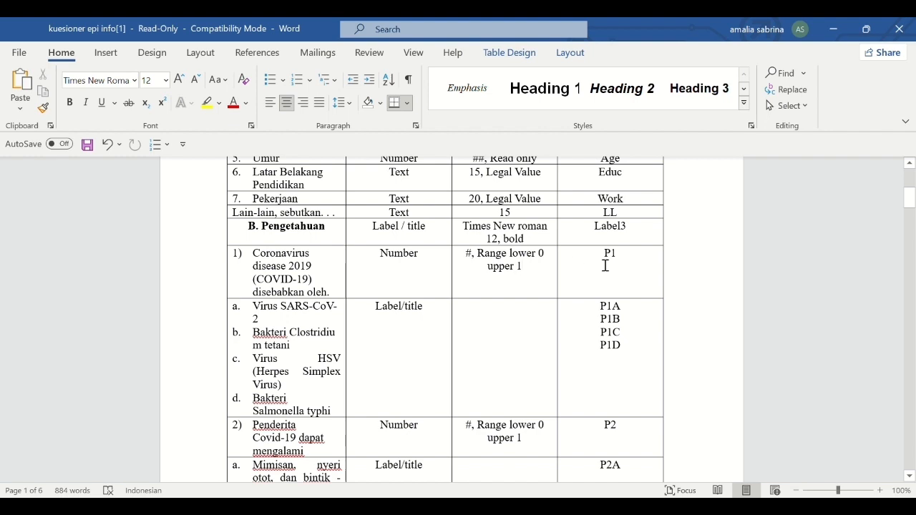
{"action": "left_click_drag", "start_coordinate": [605, 265], "coordinate": [622, 262]}
{"action": "scroll", "coordinate": [297, 334], "scroll_direction": "down", "scroll_amount": 3}
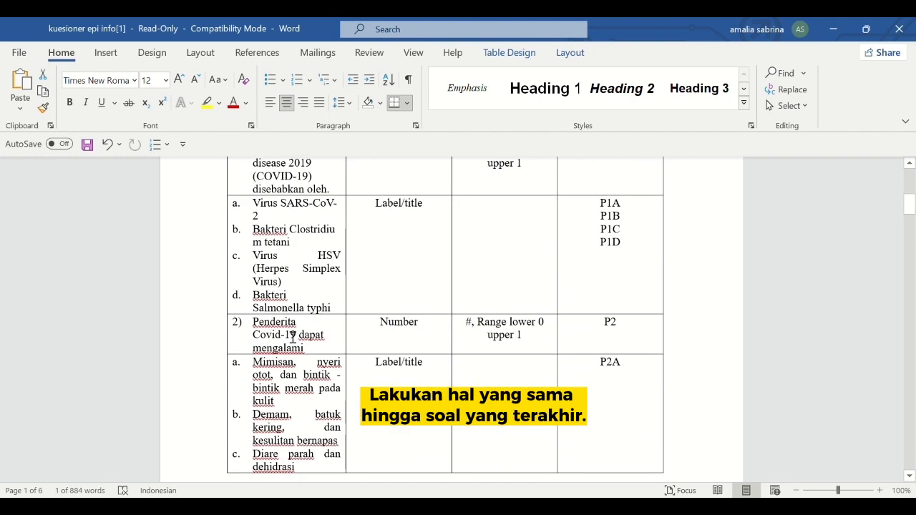
Explain the answer options P1A–P1D as Label/title rows, then scroll to Penilaian Pengetahuan.
{"action": "left_click_drag", "start_coordinate": [252, 204], "coordinate": [330, 312]}
{"action": "left_click_drag", "start_coordinate": [376, 215], "coordinate": [433, 220]}
{"action": "left_click", "coordinate": [486, 246]}
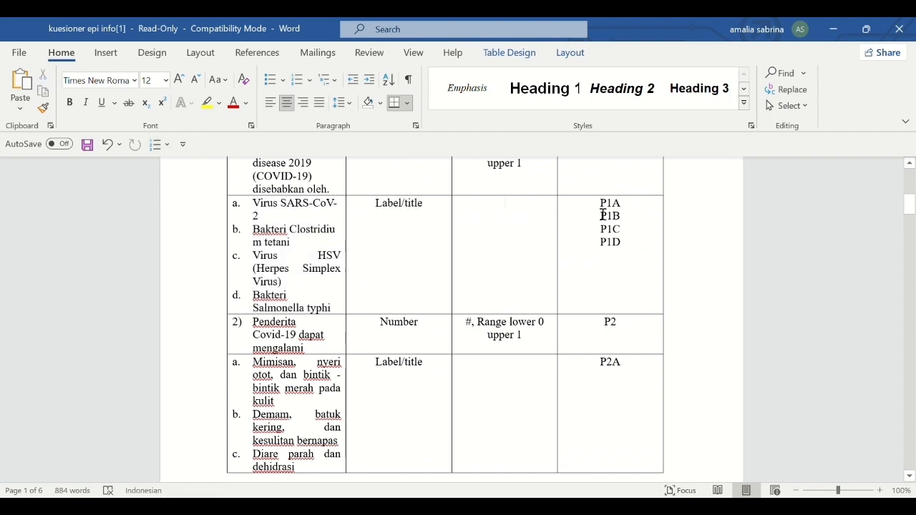
{"action": "left_click_drag", "start_coordinate": [601, 208], "coordinate": [626, 208]}
{"action": "double_click", "coordinate": [634, 235]}
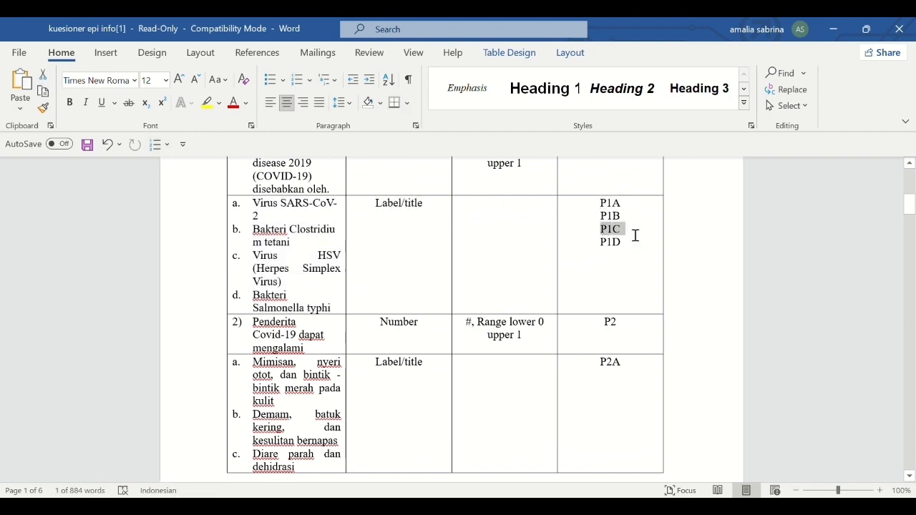
{"action": "left_click", "coordinate": [393, 260]}
{"action": "scroll", "coordinate": [393, 257], "scroll_direction": "down", "scroll_amount": 5}
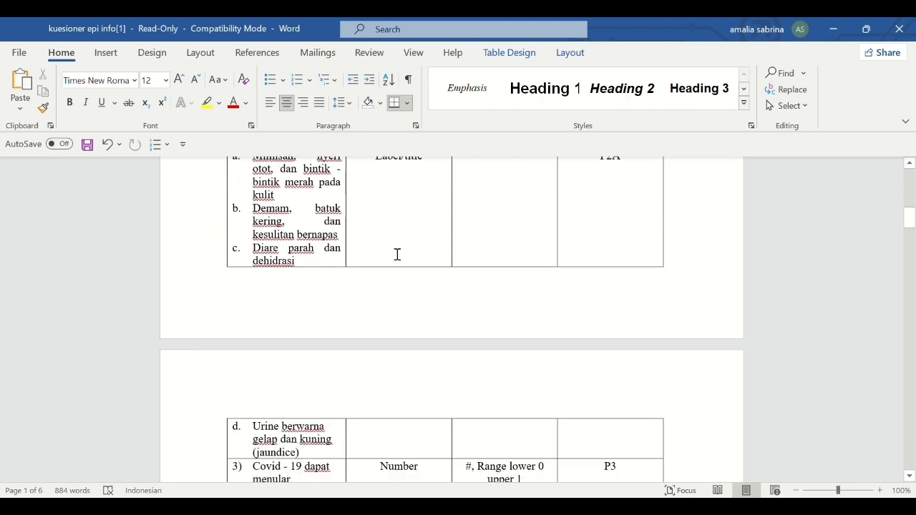
{"action": "scroll", "coordinate": [397, 255], "scroll_direction": "down", "scroll_amount": 12}
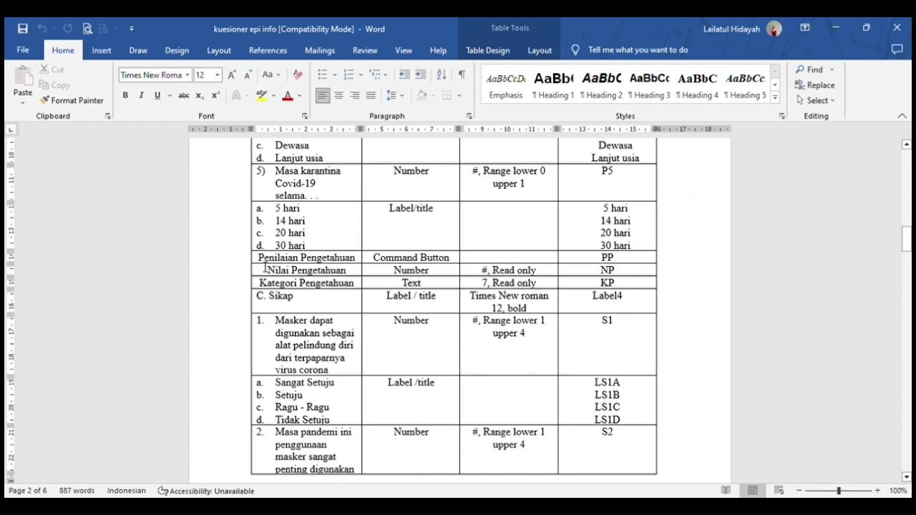
{"action": "left_click_drag", "start_coordinate": [259, 258], "coordinate": [444, 265]}
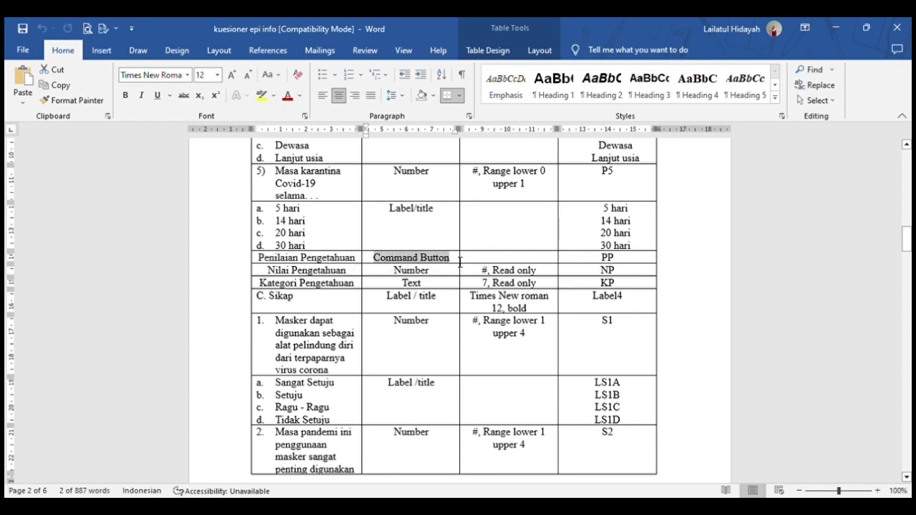
{"action": "left_click", "coordinate": [505, 261]}
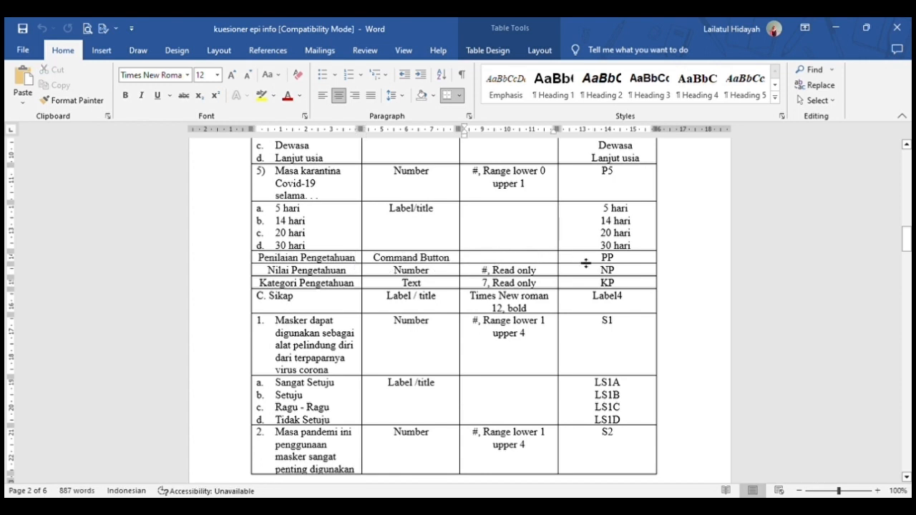
{"action": "left_click_drag", "start_coordinate": [598, 262], "coordinate": [622, 264]}
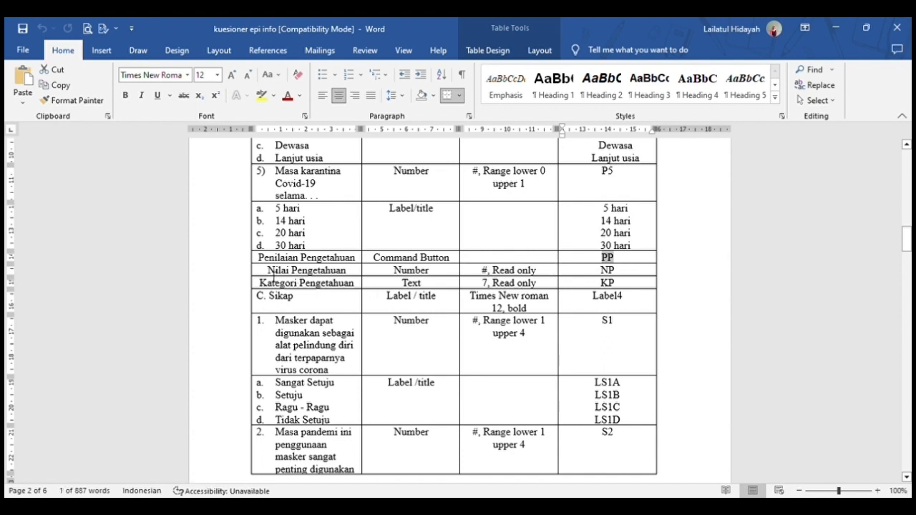
{"action": "left_click_drag", "start_coordinate": [267, 271], "coordinate": [537, 272]}
{"action": "left_click", "coordinate": [476, 274]}
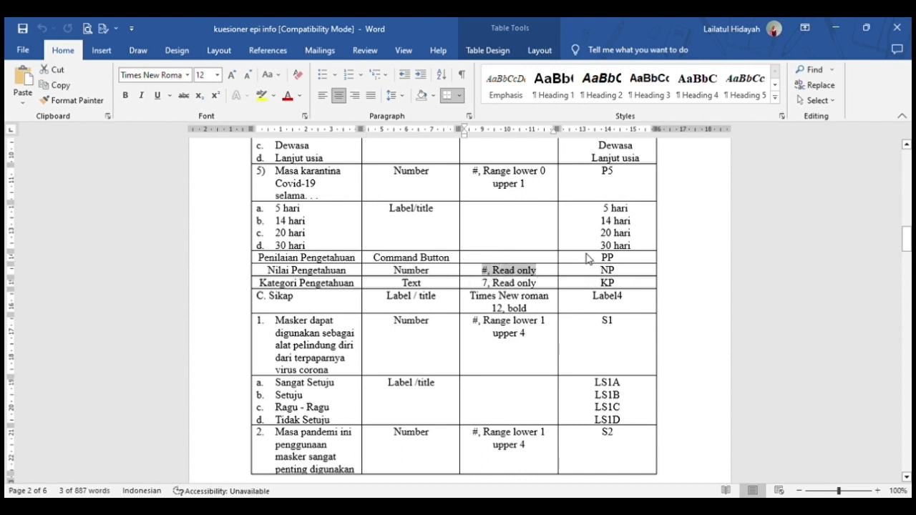
{"action": "left_click_drag", "start_coordinate": [601, 271], "coordinate": [619, 272]}
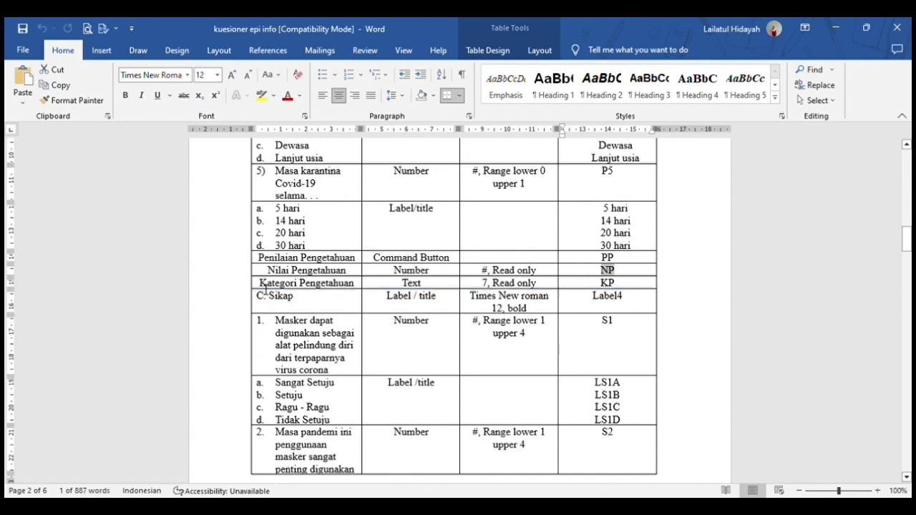
{"action": "left_click_drag", "start_coordinate": [260, 284], "coordinate": [427, 290]}
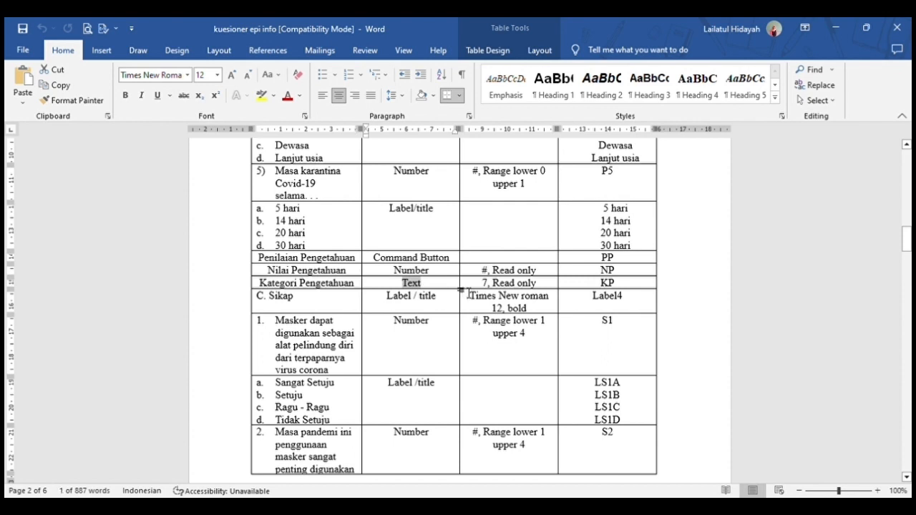
{"action": "left_click_drag", "start_coordinate": [482, 284], "coordinate": [550, 290]}
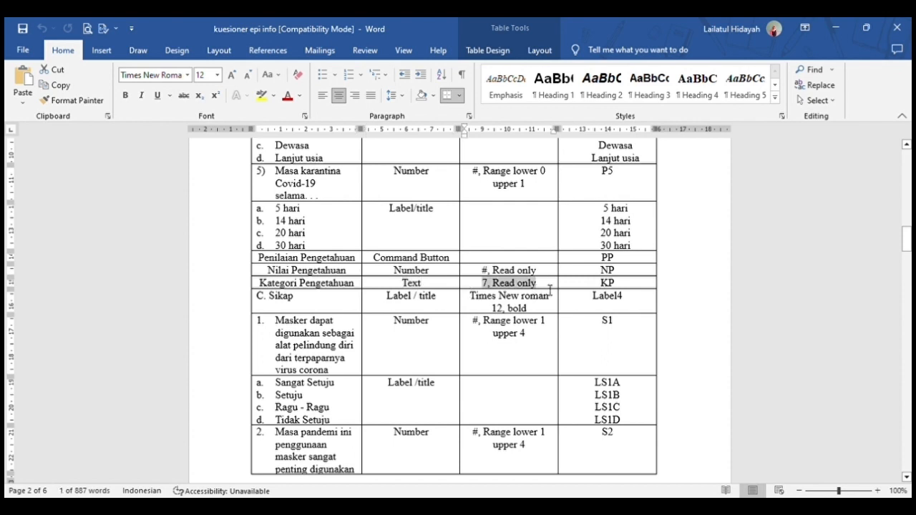
{"action": "left_click", "coordinate": [604, 286]}
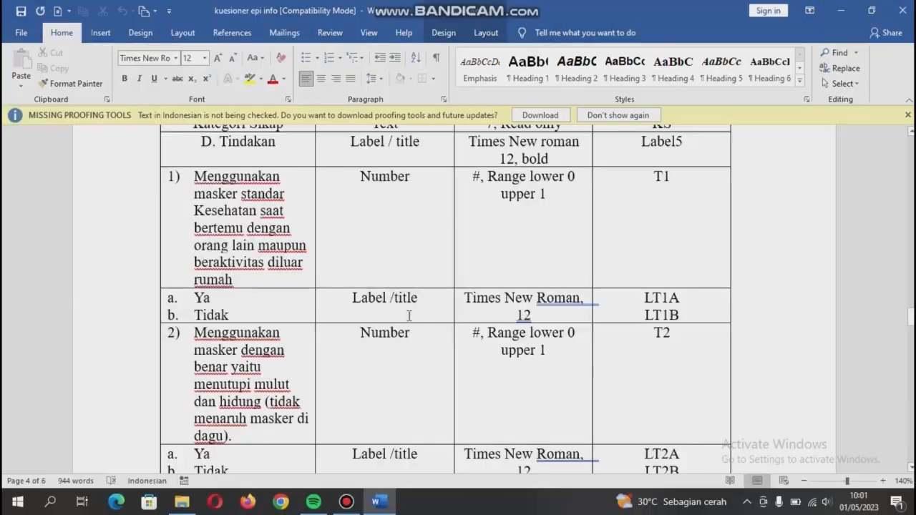
{"action": "left_click", "coordinate": [278, 143]}
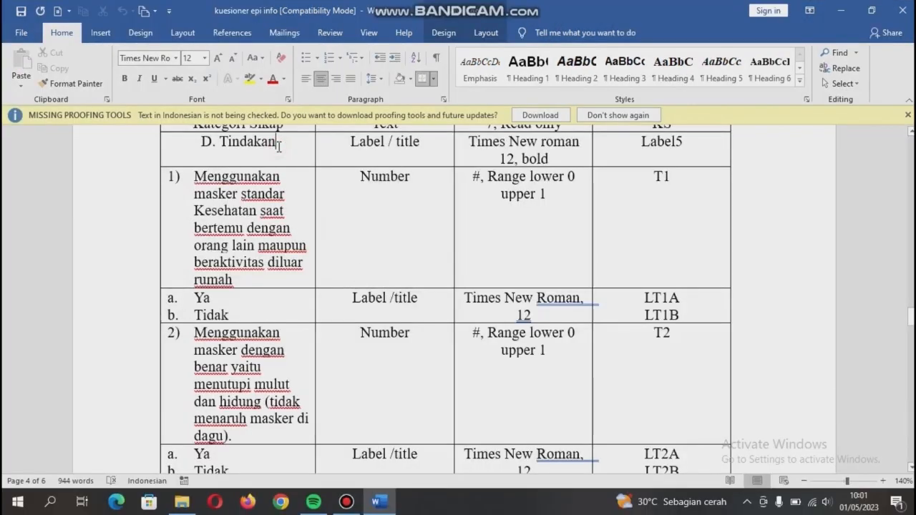
{"action": "left_click", "coordinate": [421, 146]}
{"action": "left_click", "coordinate": [580, 145]}
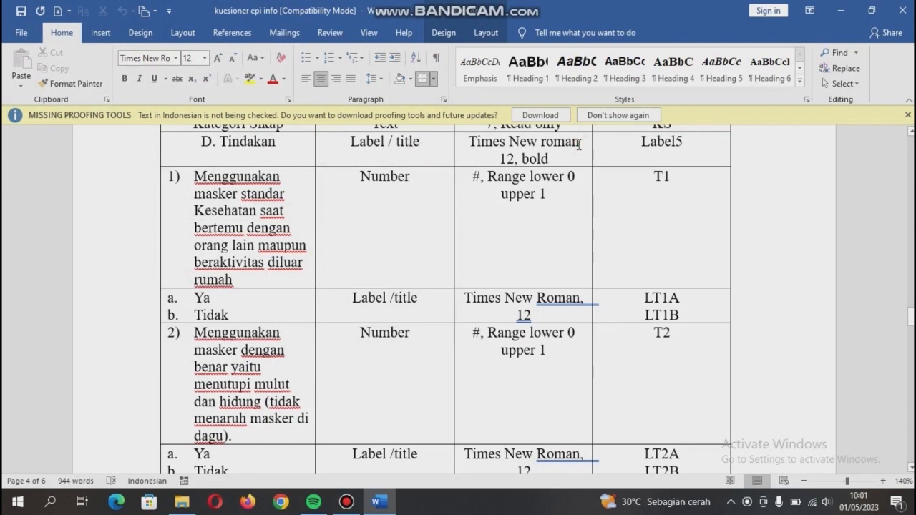
{"action": "left_click", "coordinate": [688, 146]}
{"action": "left_click", "coordinate": [295, 183]}
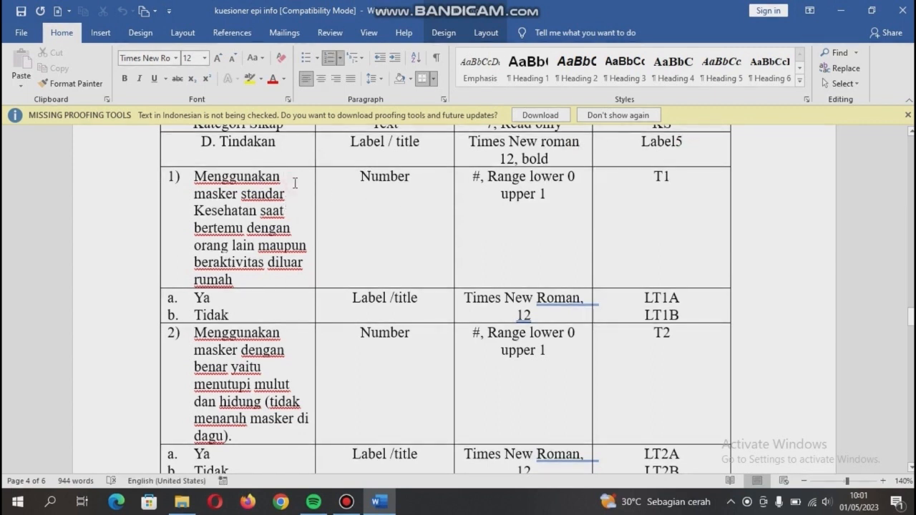
{"action": "key", "text": "Down"}
{"action": "key", "text": "Down"}
{"action": "key", "text": "Down"}
{"action": "key", "text": "Down"}
{"action": "key", "text": "Down"}
{"action": "key", "text": "Right"}
{"action": "key", "text": "Right"}
{"action": "key", "text": "Right"}
{"action": "key", "text": "Right"}
{"action": "key", "text": "Right"}
{"action": "key", "text": "Right"}
{"action": "key", "text": "Right"}
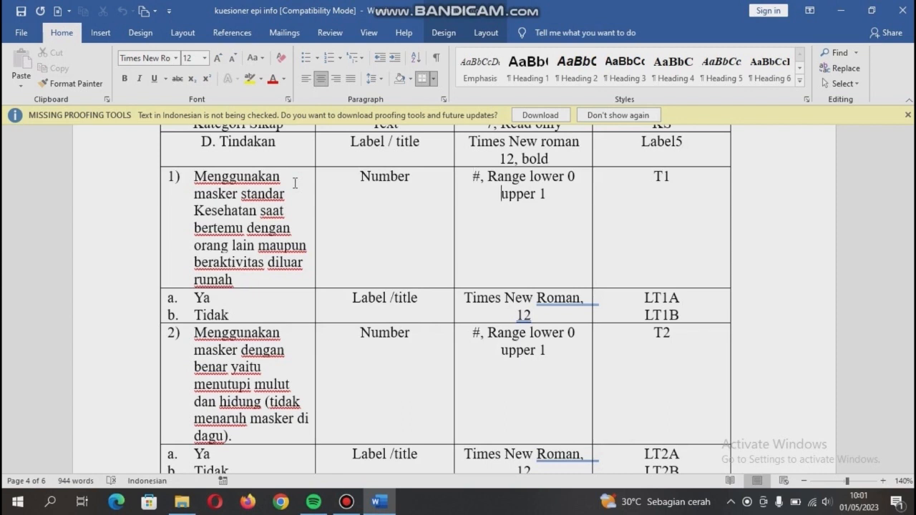
{"action": "key", "text": "Right"}
{"action": "key", "text": "Right"}
{"action": "key", "text": "Right"}
{"action": "key", "text": "Right"}
{"action": "key", "text": "Right"}
{"action": "key", "text": "Right"}
{"action": "key", "text": "Right"}
{"action": "key", "text": "Right"}
{"action": "key", "text": "Right"}
{"action": "key", "text": "Right"}
{"action": "left_click", "coordinate": [223, 299]}
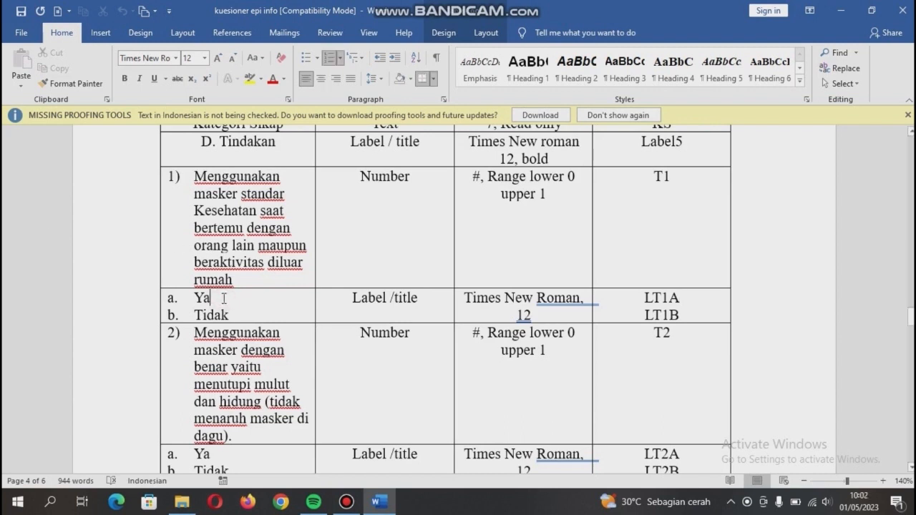
{"action": "key", "text": "Right"}
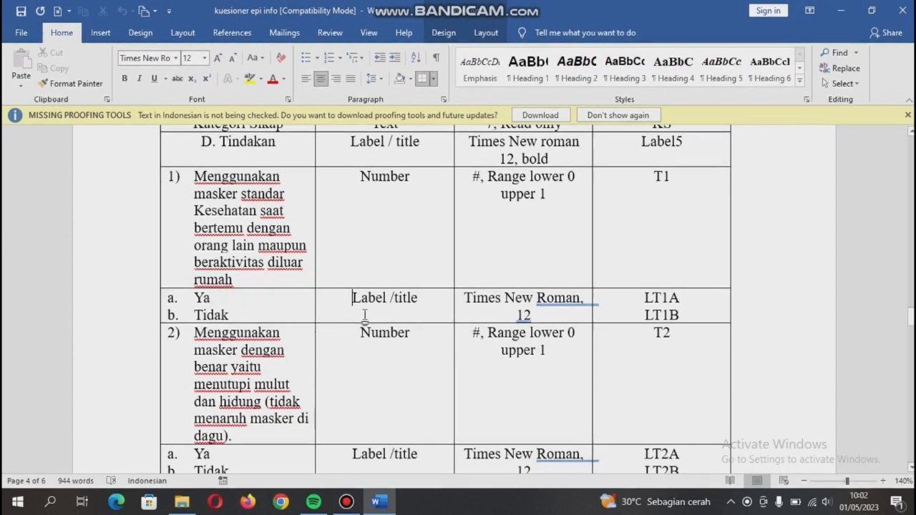
{"action": "left_click", "coordinate": [427, 297]}
{"action": "left_click", "coordinate": [538, 316]}
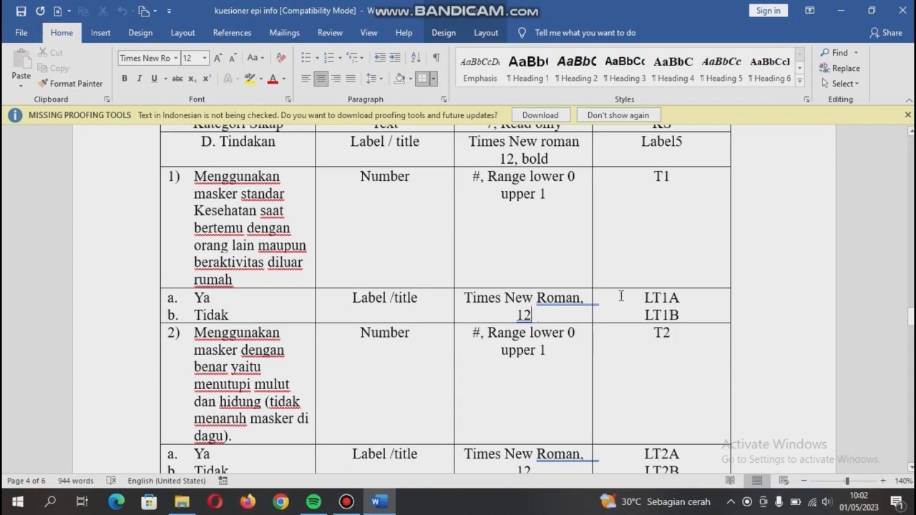
{"action": "left_click", "coordinate": [691, 301]}
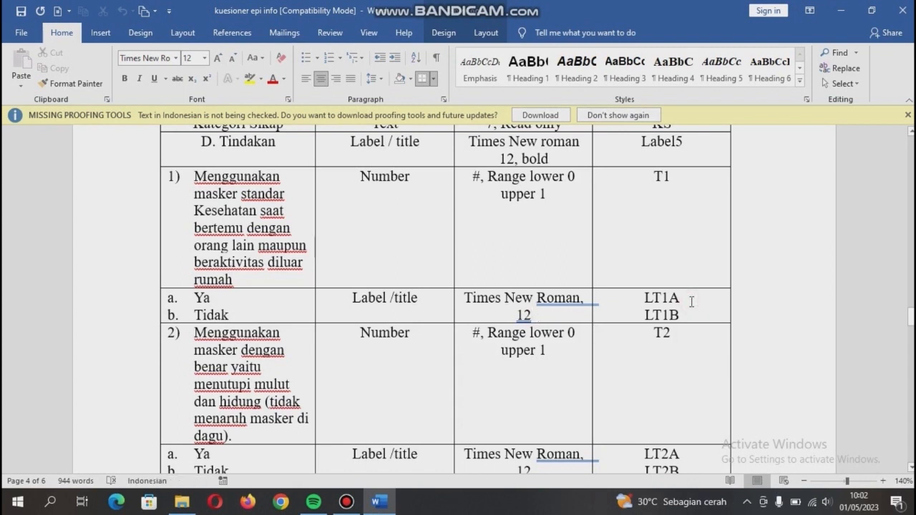
{"action": "left_click", "coordinate": [687, 313]}
{"action": "left_click", "coordinate": [295, 338]}
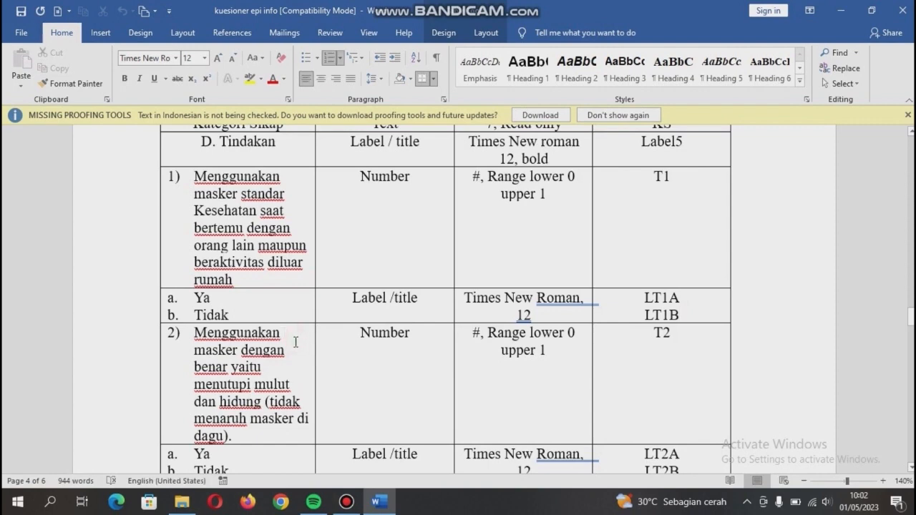
{"action": "left_click", "coordinate": [551, 348]}
{"action": "scroll", "coordinate": [279, 460], "scroll_direction": "down", "scroll_amount": 1}
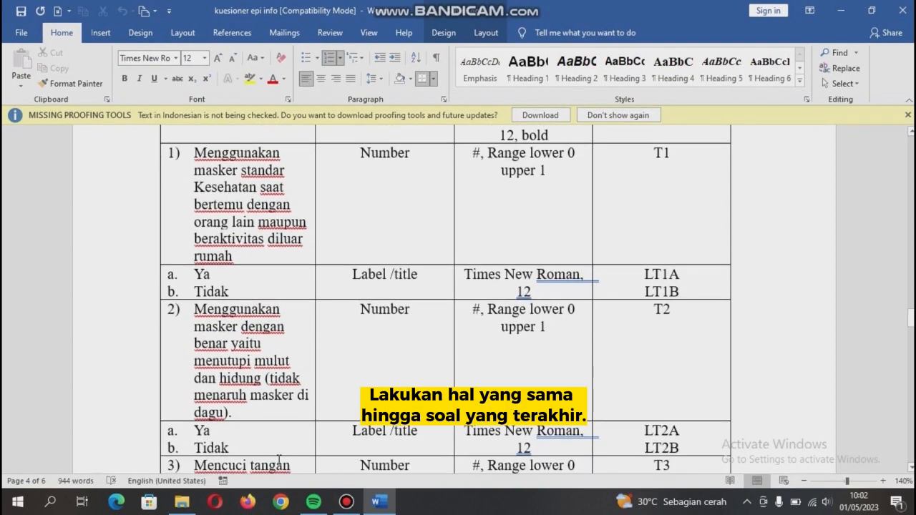
{"action": "left_click", "coordinate": [534, 447]}
{"action": "left_click", "coordinate": [688, 446]}
{"action": "scroll", "coordinate": [683, 445], "scroll_direction": "down", "scroll_amount": 4}
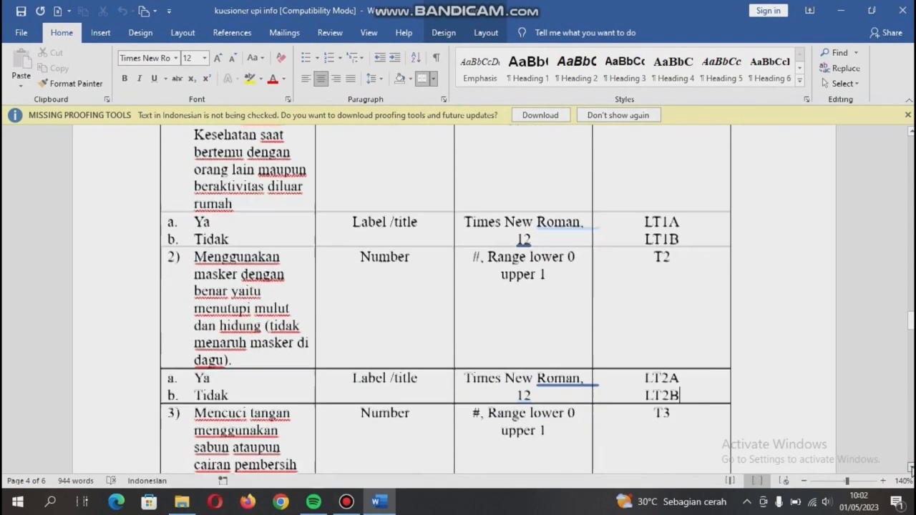
{"action": "left_click", "coordinate": [293, 251]}
{"action": "left_click", "coordinate": [550, 269]}
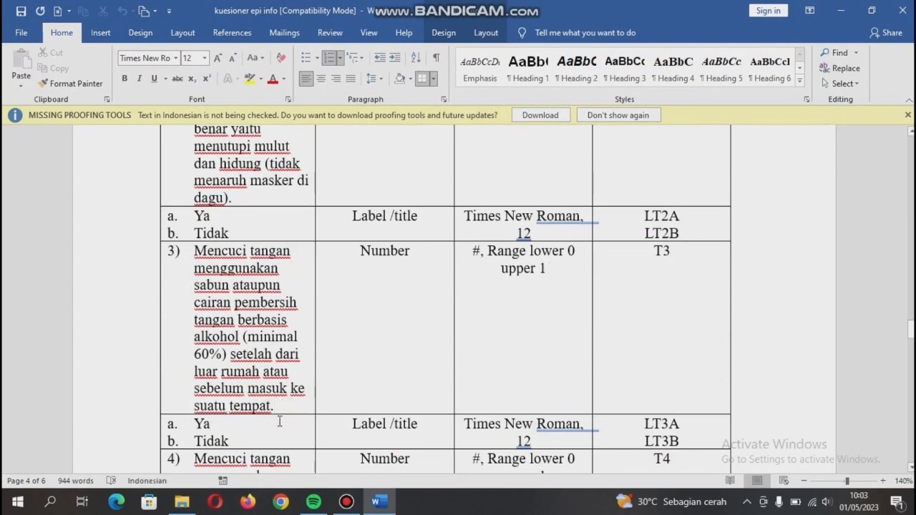
{"action": "left_click", "coordinate": [422, 423]}
{"action": "scroll", "coordinate": [575, 439], "scroll_direction": "down", "scroll_amount": 4}
{"action": "left_click", "coordinate": [301, 272]}
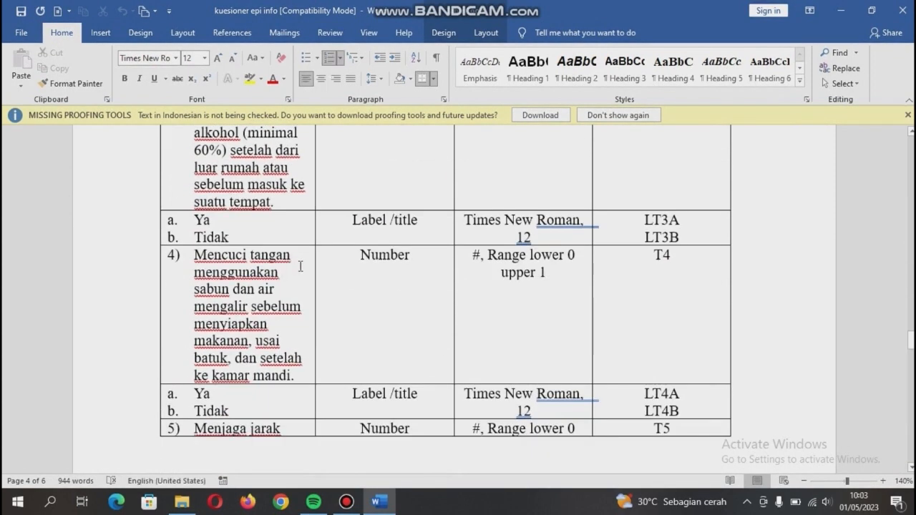
{"action": "left_click", "coordinate": [569, 278]}
{"action": "left_click", "coordinate": [239, 395]}
{"action": "left_click", "coordinate": [247, 411]}
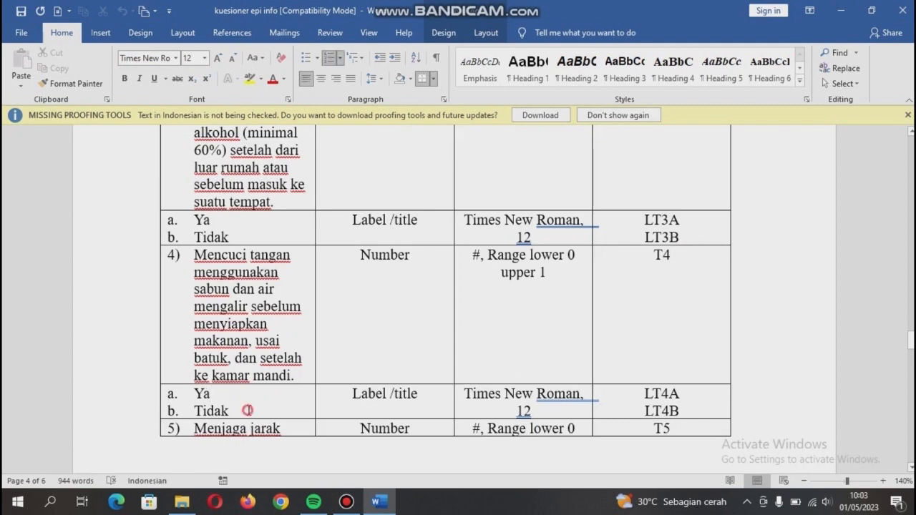
{"action": "left_click", "coordinate": [417, 395]}
{"action": "left_click", "coordinate": [549, 413]}
{"action": "scroll", "coordinate": [707, 402], "scroll_direction": "down", "scroll_amount": 5}
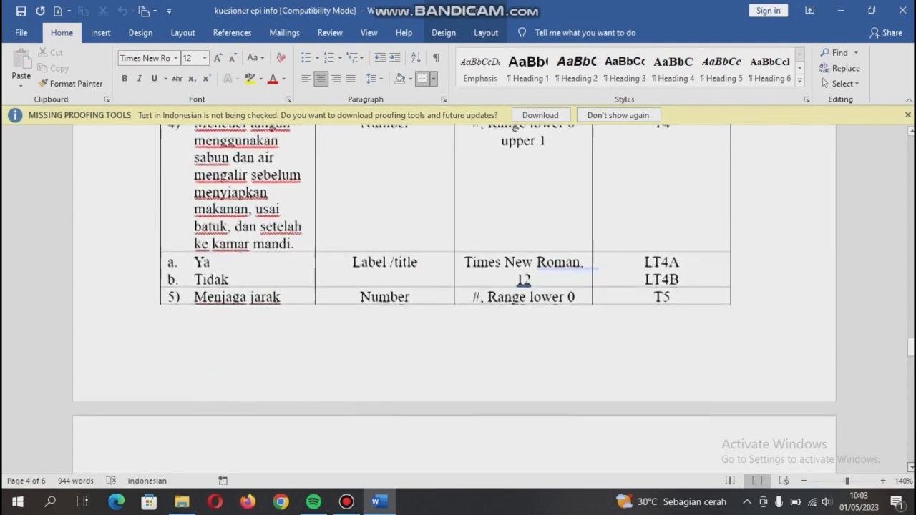
{"action": "left_click", "coordinate": [299, 418]}
{"action": "left_click_drag", "start_coordinate": [298, 418], "coordinate": [419, 179]}
{"action": "left_click", "coordinate": [576, 181]}
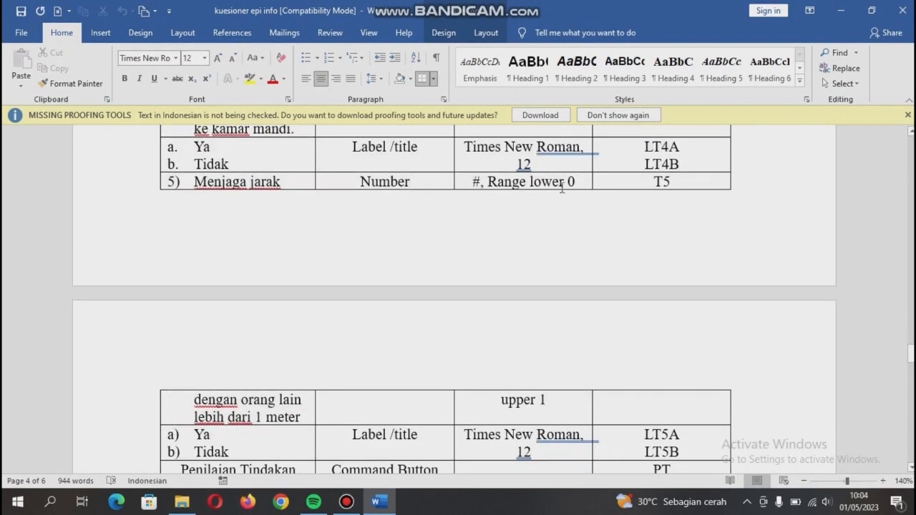
{"action": "left_click", "coordinate": [247, 437]}
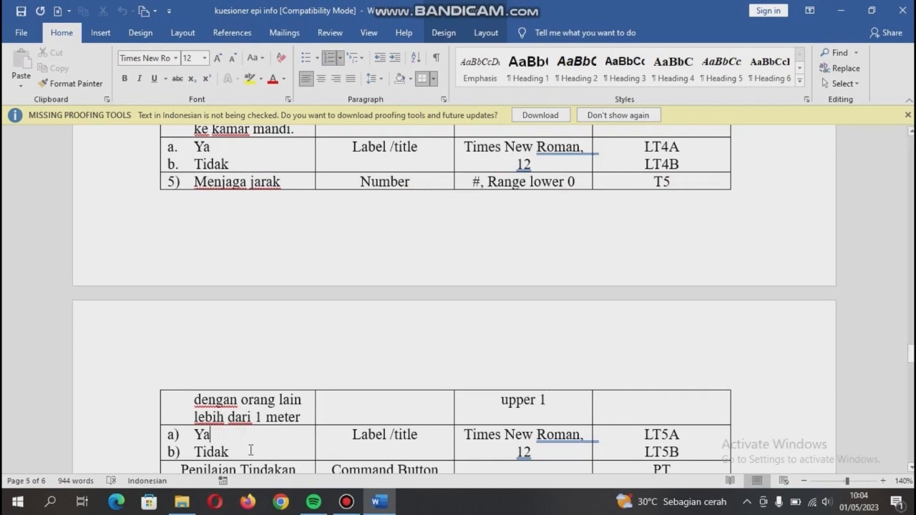
{"action": "left_click", "coordinate": [421, 436]}
{"action": "left_click", "coordinate": [545, 452]}
{"action": "left_click", "coordinate": [691, 435]}
{"action": "left_click", "coordinate": [690, 452]}
{"action": "scroll", "coordinate": [686, 451], "scroll_direction": "down", "scroll_amount": 1}
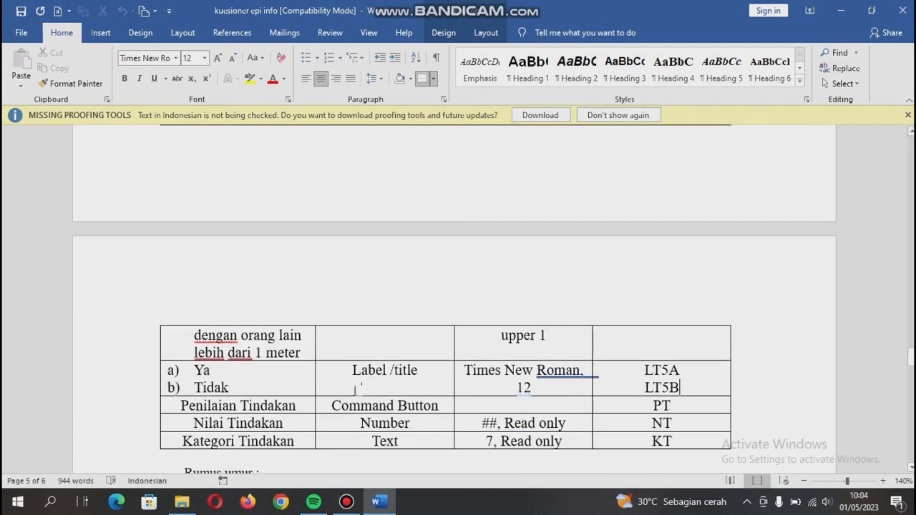
{"action": "left_click", "coordinate": [302, 410]}
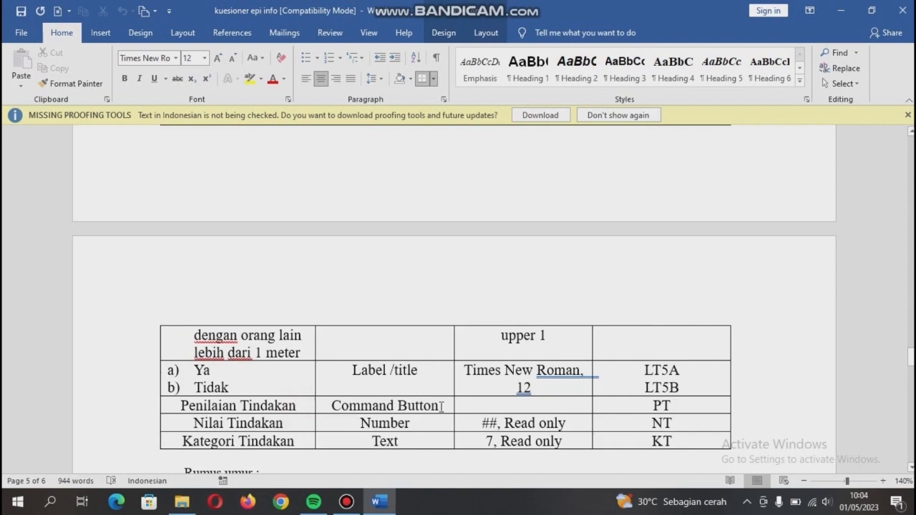
{"action": "left_click", "coordinate": [442, 407]}
Review field PT and the Nilai Tindakan row: Number, ##, read-only, field NT.
{"action": "left_click", "coordinate": [677, 409]}
{"action": "left_click", "coordinate": [289, 425]}
{"action": "left_click", "coordinate": [415, 423]}
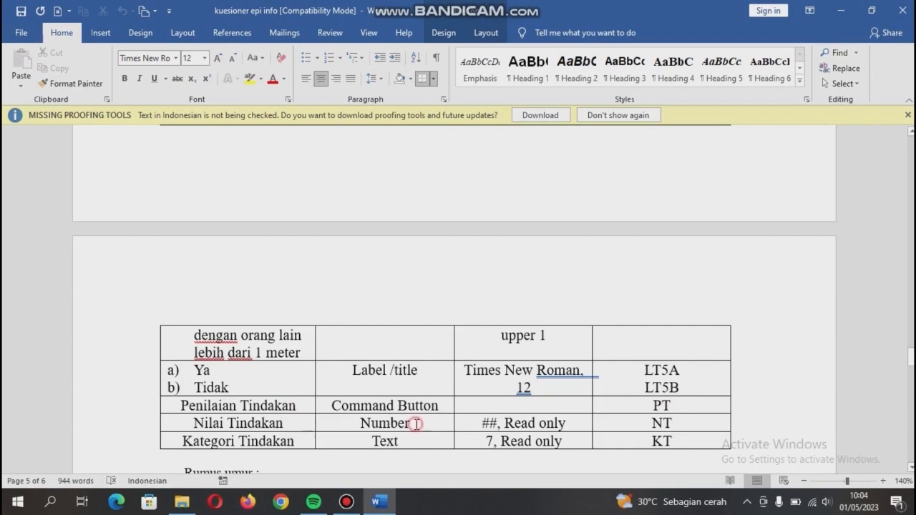
{"action": "left_click", "coordinate": [579, 427]}
{"action": "left_click", "coordinate": [676, 423]}
Review Kategori Tindakan (Text, 7, read-only, KT), scroll the formulas, and start Make View.
{"action": "left_click", "coordinate": [412, 442]}
{"action": "left_click", "coordinate": [567, 442]}
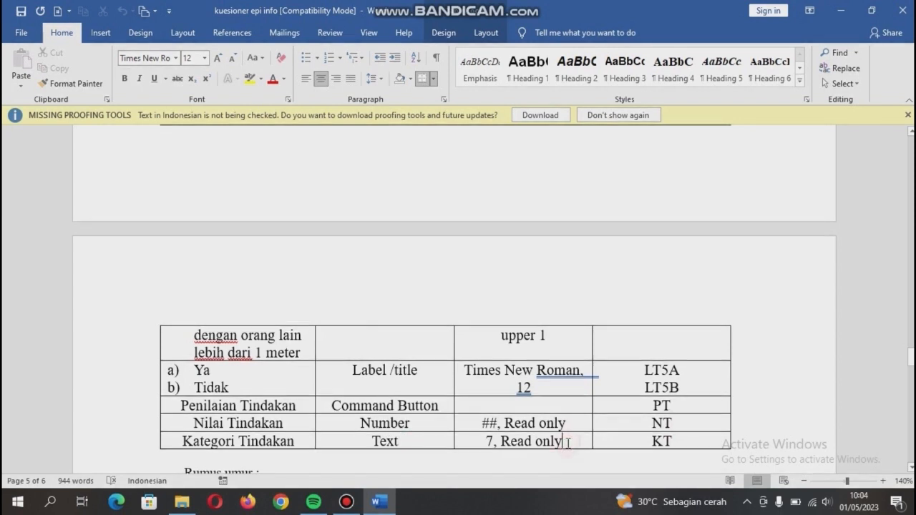
{"action": "left_click", "coordinate": [676, 443]}
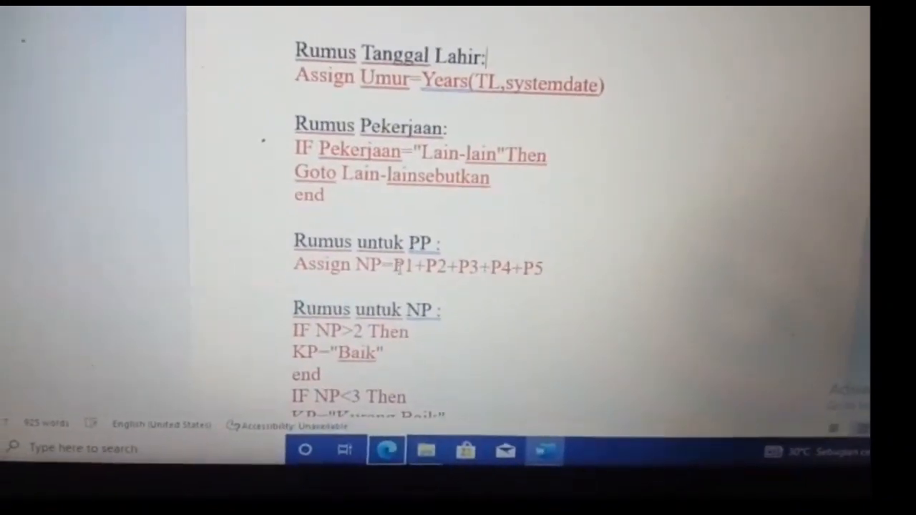
{"action": "scroll", "coordinate": [429, 208], "scroll_direction": "down", "scroll_amount": 4}
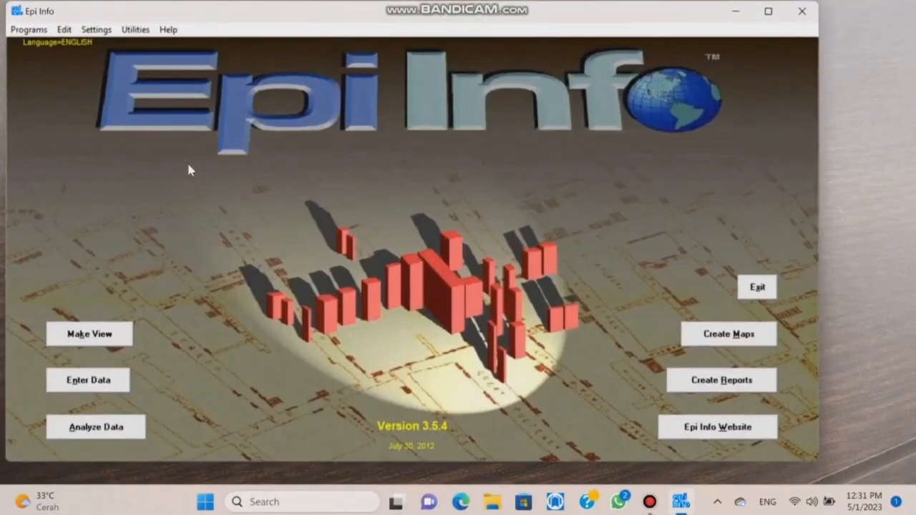
{"action": "left_click", "coordinate": [116, 334]}
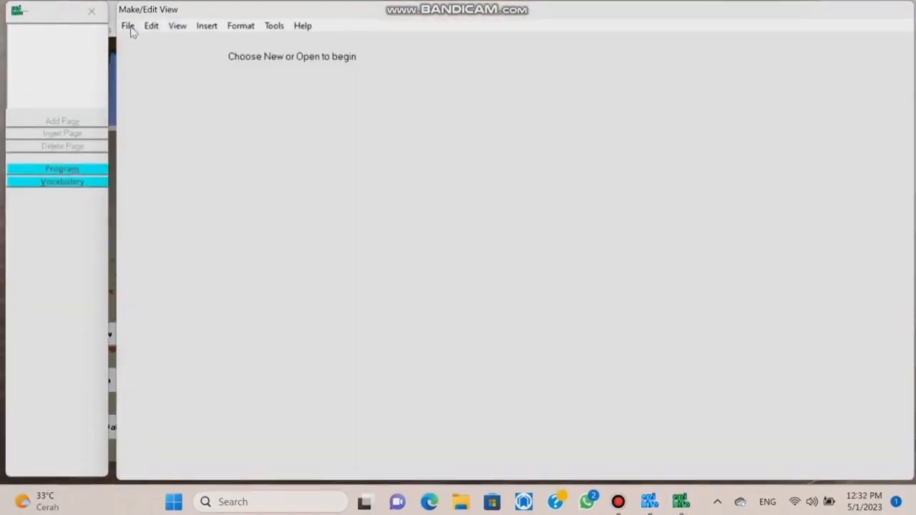
Create a new project D:\Epi_Info\TBC.MDB containing a view named TBC.
{"action": "left_click", "coordinate": [128, 27]}
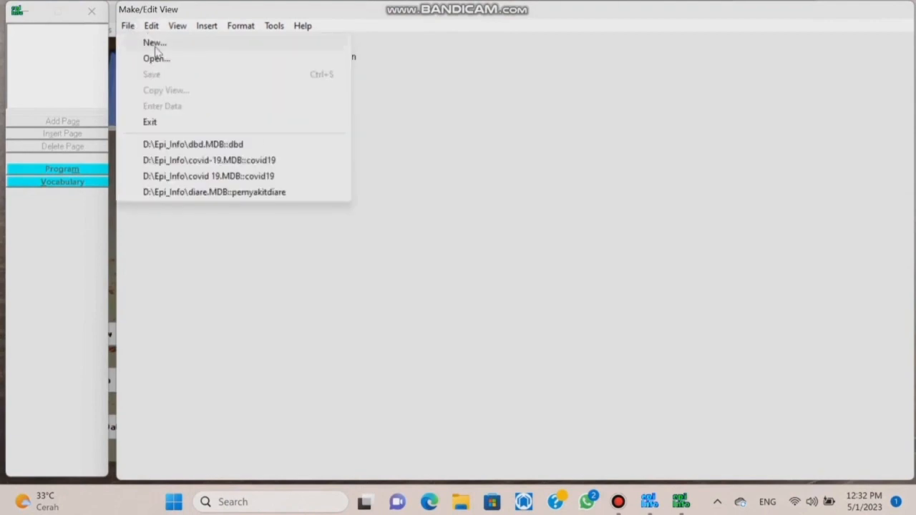
{"action": "left_click", "coordinate": [154, 44]}
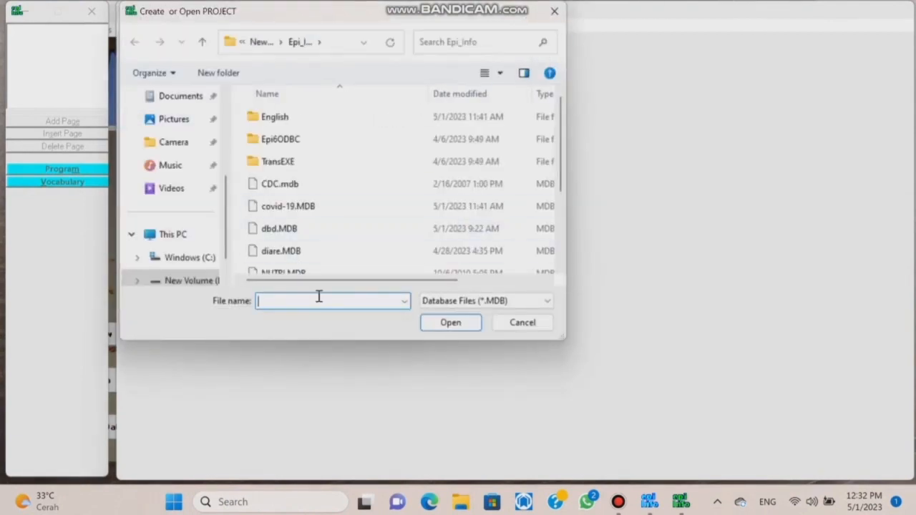
{"action": "type", "text": "TBC"}
{"action": "left_click", "coordinate": [447, 324]}
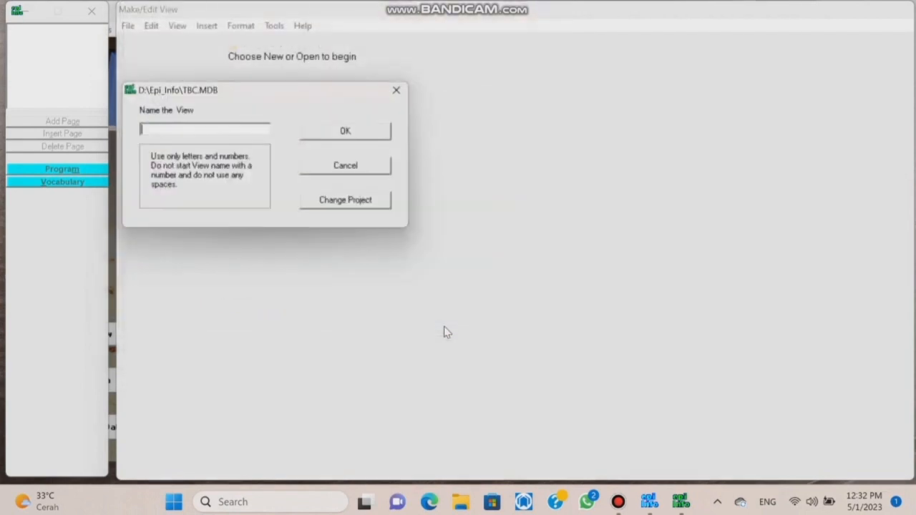
{"action": "left_click", "coordinate": [368, 136]}
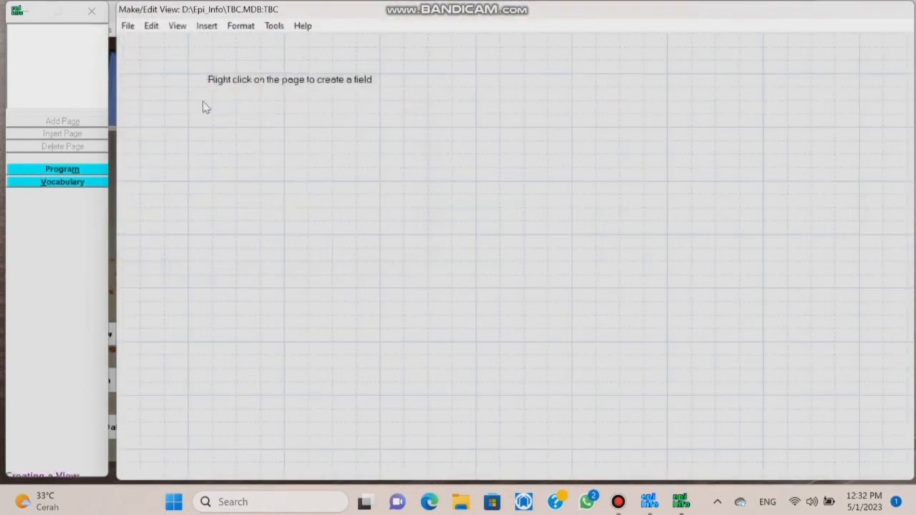
Define the questionnaire heading as a Label/Title in bold Times New Roman 14.
{"action": "right_click", "coordinate": [158, 54]}
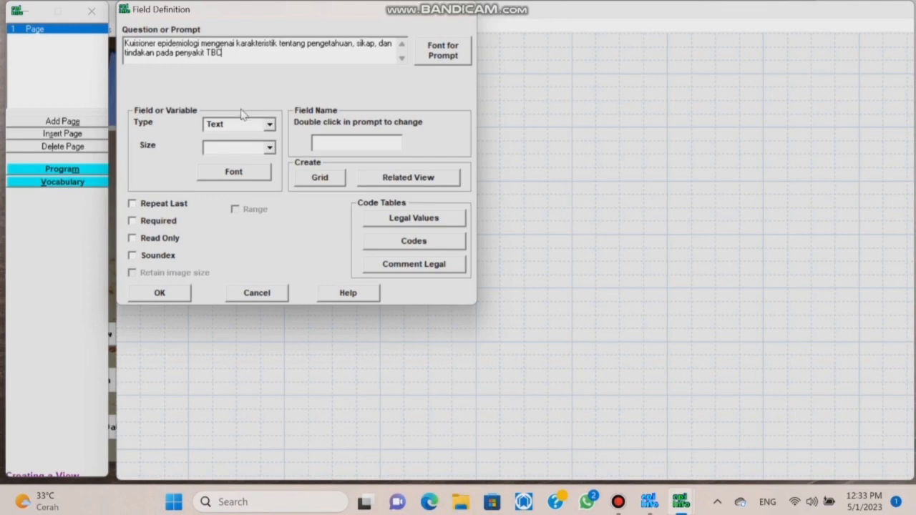
{"action": "left_click", "coordinate": [270, 126]}
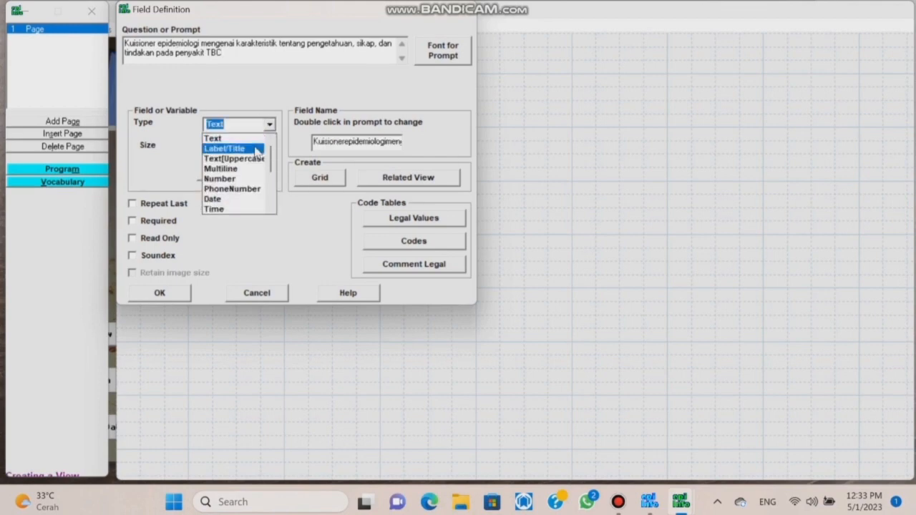
{"action": "left_click", "coordinate": [255, 149]}
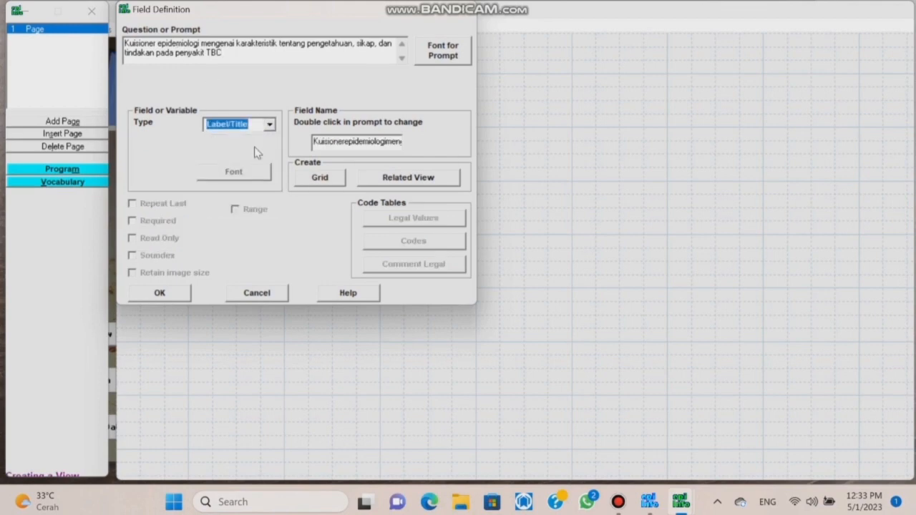
{"action": "left_click", "coordinate": [438, 52]}
{"action": "type", "text": "tim"}
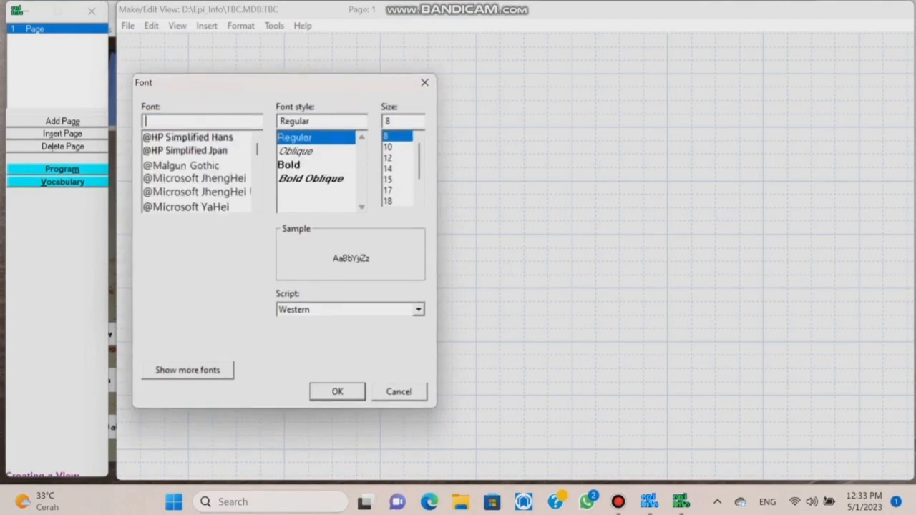
{"action": "left_click", "coordinate": [209, 138]}
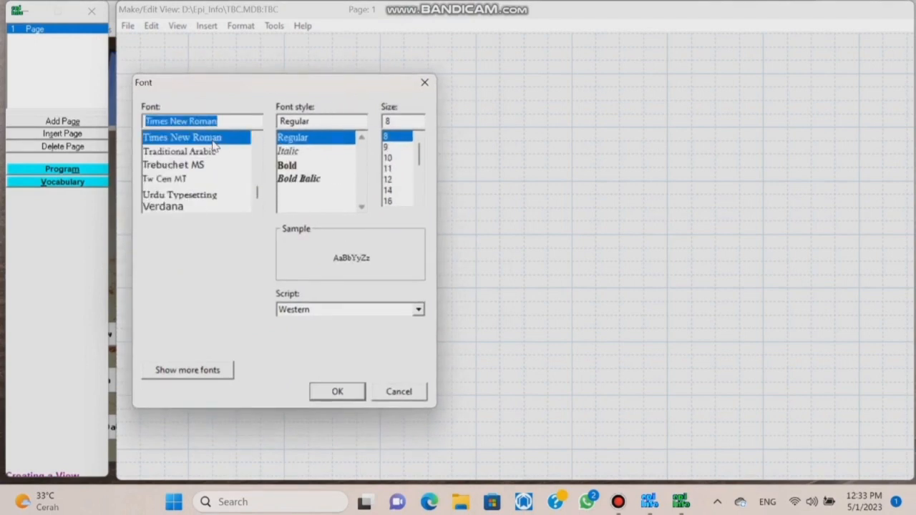
{"action": "left_click", "coordinate": [296, 165]}
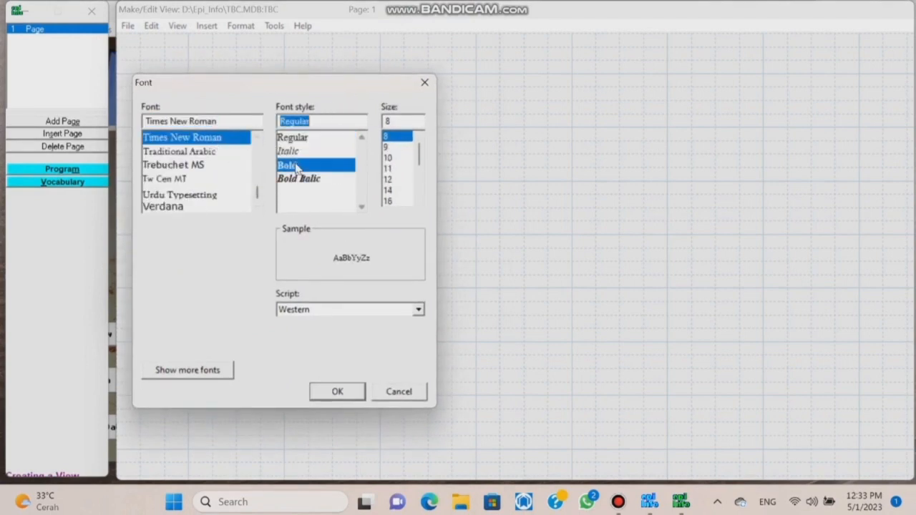
{"action": "left_click", "coordinate": [392, 191]}
{"action": "left_click", "coordinate": [337, 392]}
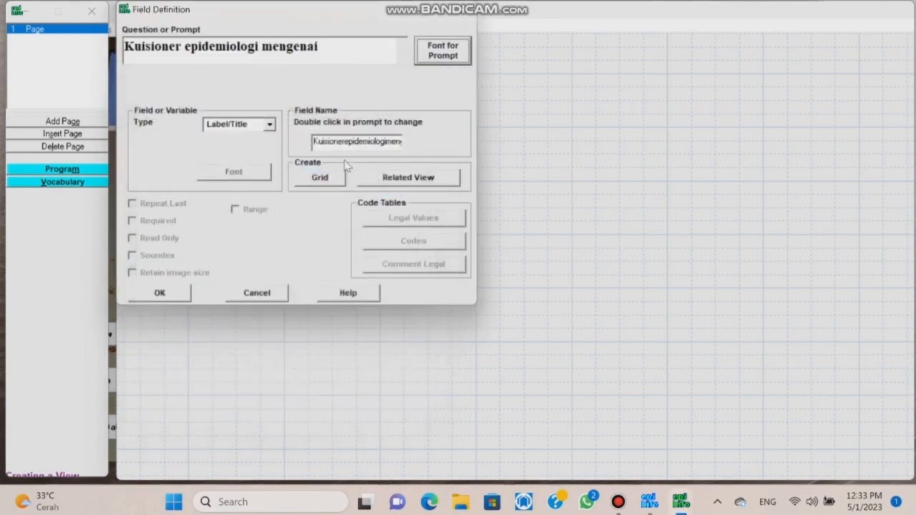
Clear the field name, place the title label, and drag it to the page's top edge.
{"action": "left_click_drag", "start_coordinate": [313, 142], "coordinate": [442, 150]}
{"action": "key", "text": "BackSpace"}
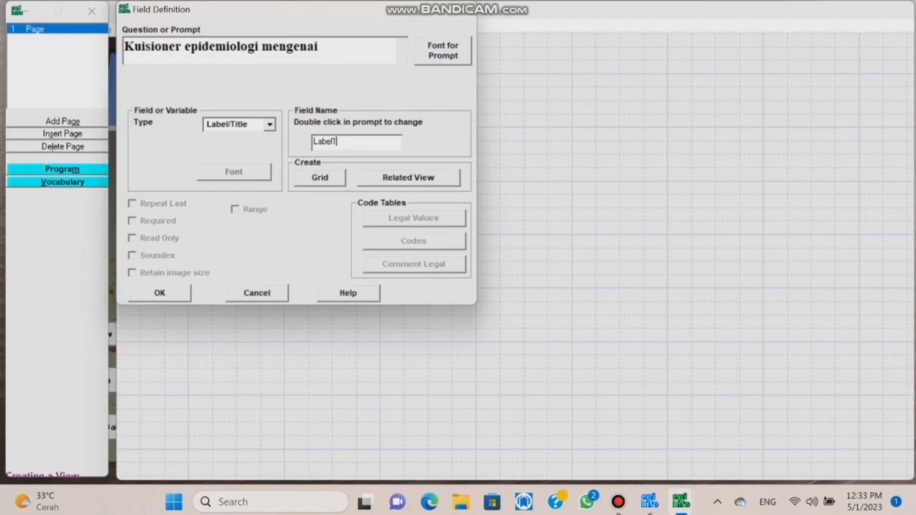
{"action": "left_click", "coordinate": [176, 291]}
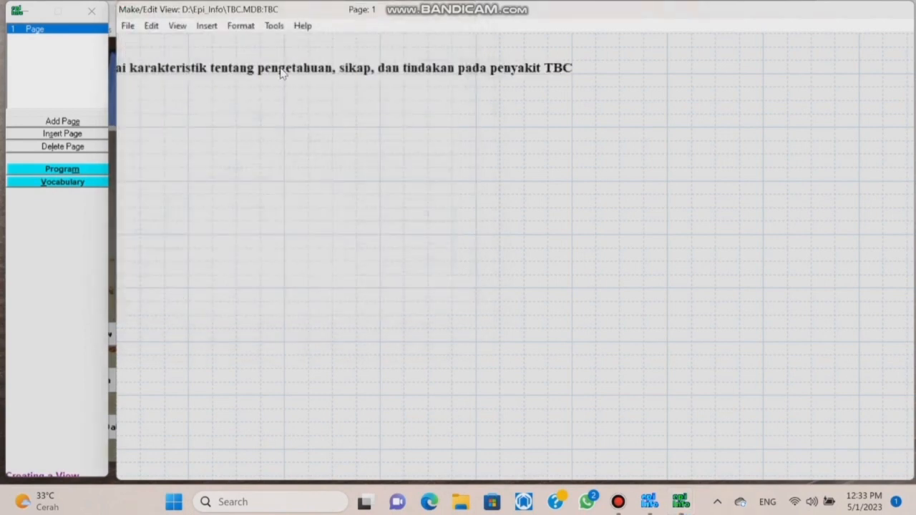
{"action": "left_click_drag", "start_coordinate": [280, 68], "coordinate": [372, 55]}
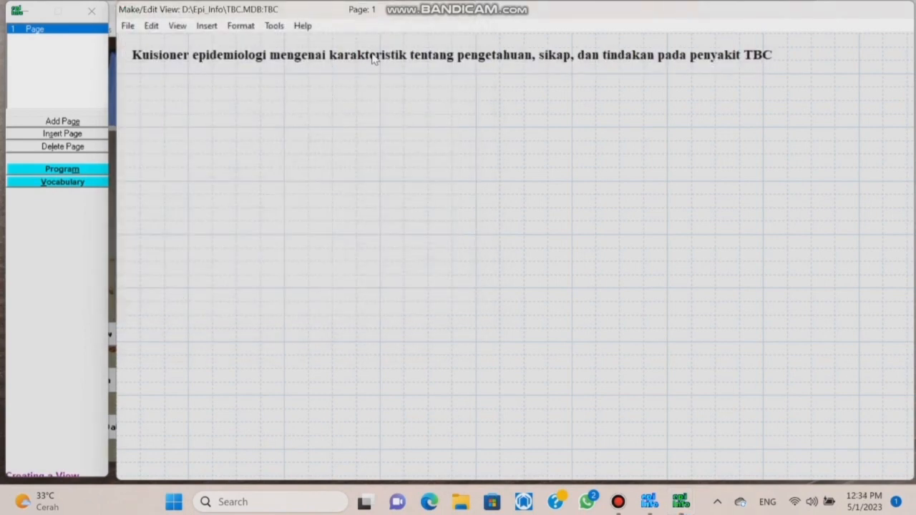
Enter the prompt 'A. Identitas Responden' in bold Times New Roman 12.
{"action": "left_click", "coordinate": [212, 84]}
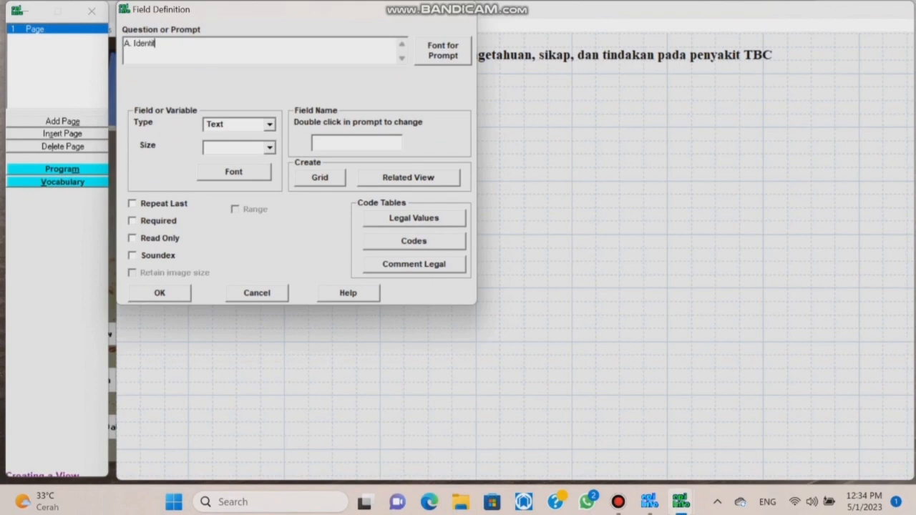
{"action": "type", "text": "A. Identitas Responden"}
{"action": "left_click", "coordinate": [456, 57]}
{"action": "type", "text": "tim"}
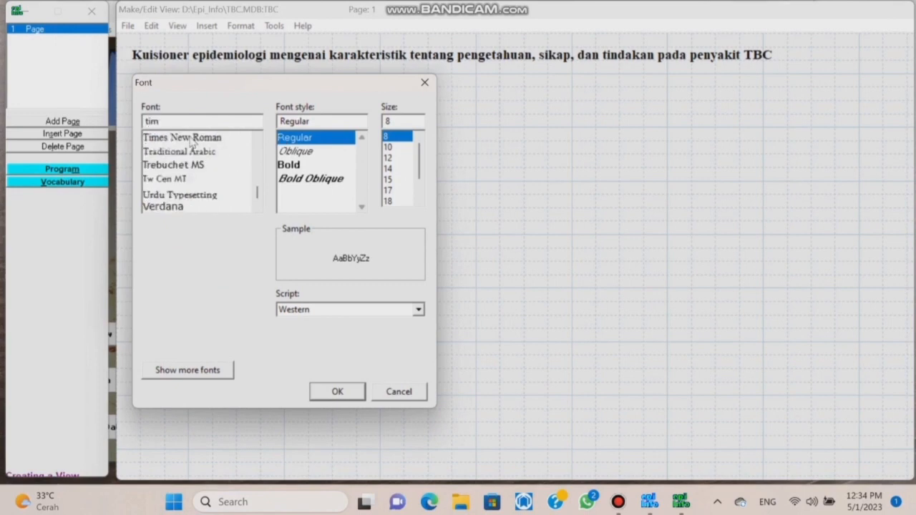
{"action": "left_click", "coordinate": [190, 138]}
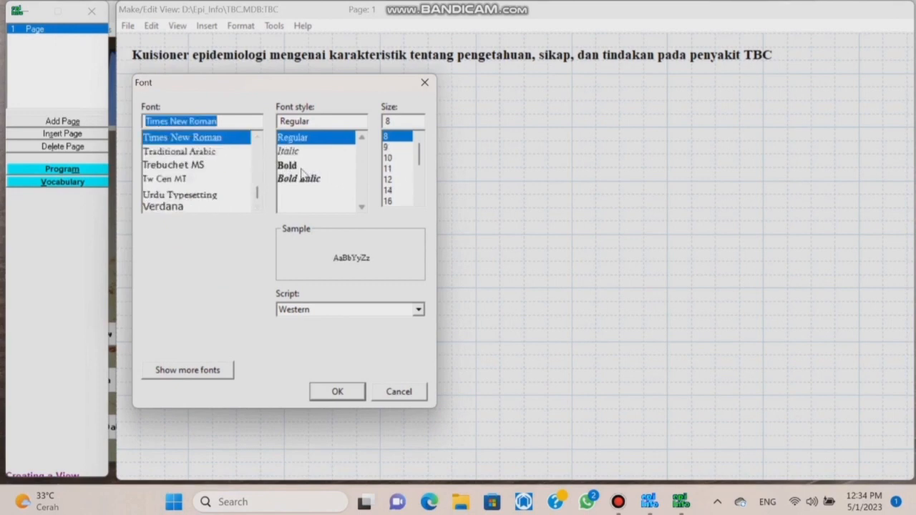
{"action": "left_click", "coordinate": [295, 167]}
{"action": "left_click", "coordinate": [393, 179]}
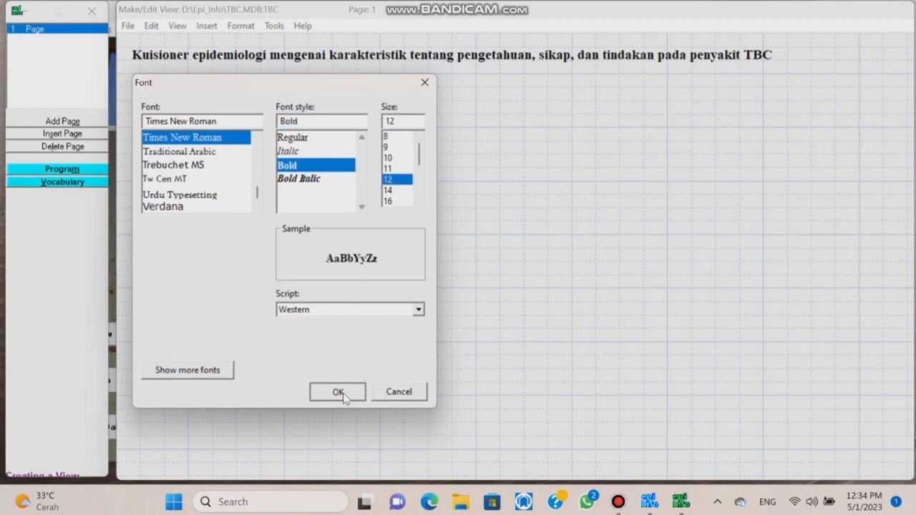
{"action": "left_click", "coordinate": [341, 392]}
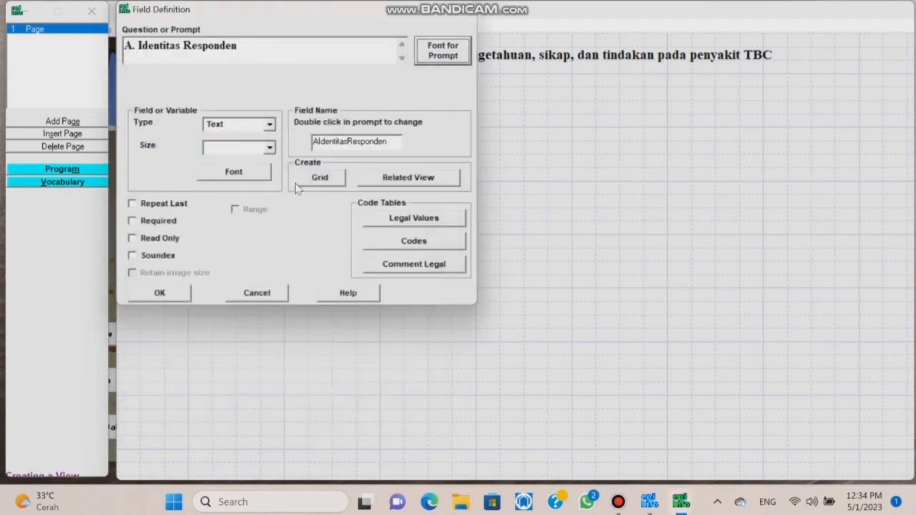
Make it a Label/Title named Label2 and place it on the page.
{"action": "left_click", "coordinate": [270, 126]}
{"action": "left_click", "coordinate": [228, 148]}
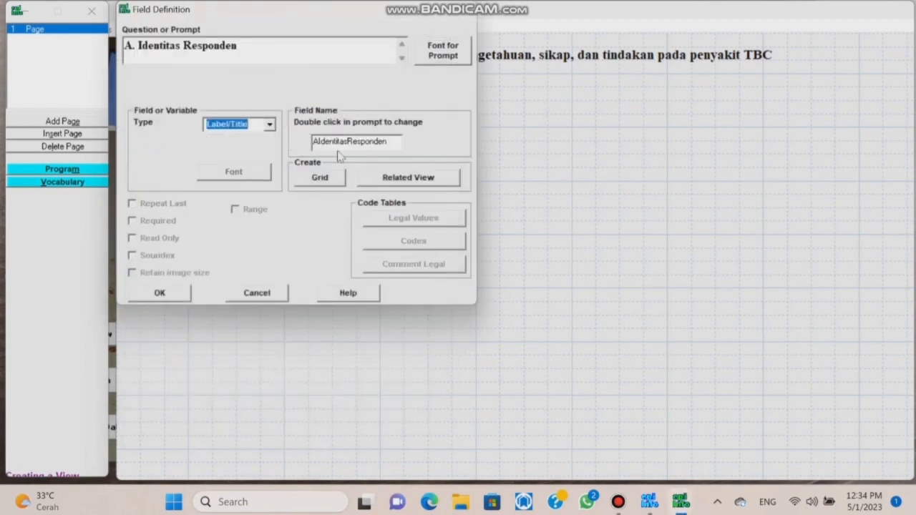
{"action": "left_click_drag", "start_coordinate": [392, 143], "coordinate": [309, 146]}
{"action": "key", "text": "BackSpace"}
{"action": "type", "text": "Label2"}
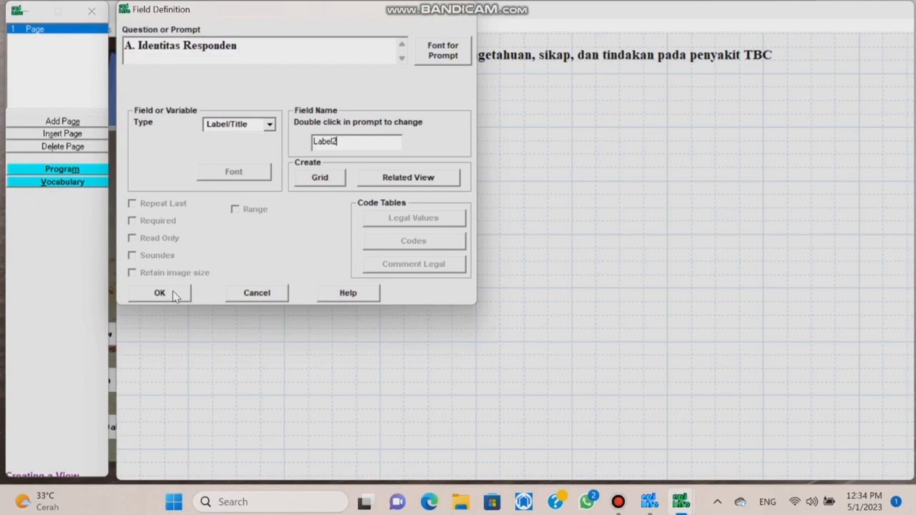
{"action": "left_click", "coordinate": [160, 292]}
Add the fields 1. Nomor Responden, Nama Responden, and 3. Jenis Kelamin.
{"action": "type", "text": "1. Nomor Responden"}
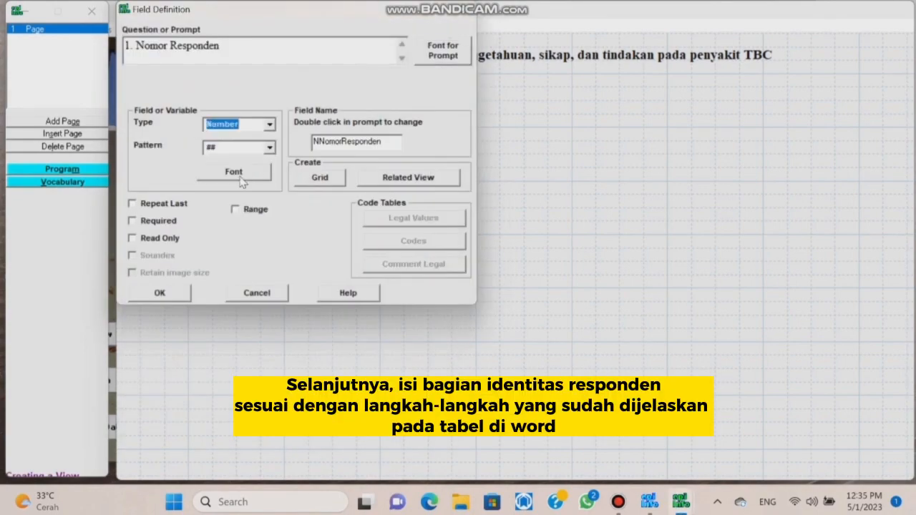
{"action": "key", "text": "BackSpace"}
{"action": "key", "text": "BackSpace"}
{"action": "key", "text": "BackSpace"}
{"action": "key", "text": "BackSpace"}
{"action": "key", "text": "BackSpace"}
{"action": "key", "text": "BackSpace"}
{"action": "key", "text": "BackSpace"}
{"action": "key", "text": "BackSpace"}
{"action": "key", "text": "BackSpace"}
{"action": "key", "text": "BackSpace"}
{"action": "key", "text": "BackSpace"}
{"action": "key", "text": "BackSpace"}
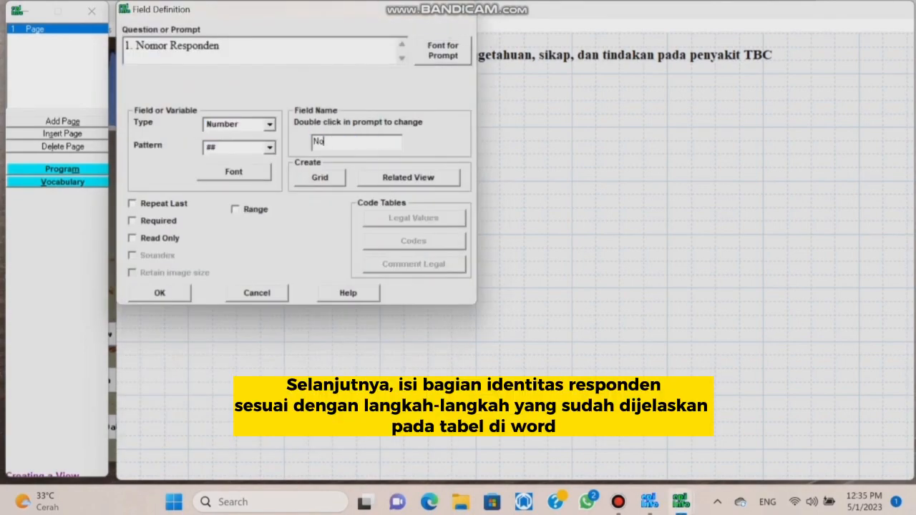
{"action": "left_click", "coordinate": [161, 293]}
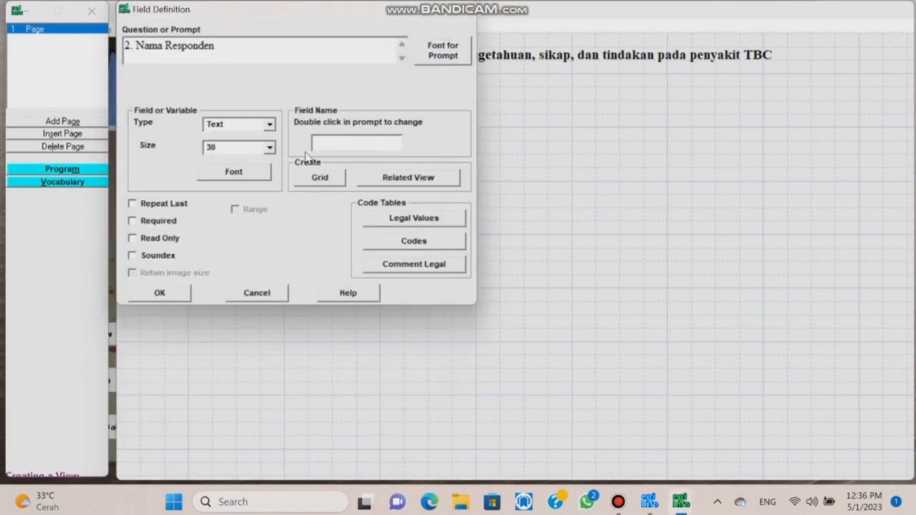
{"action": "type", "text": "Nama Responden"}
{"action": "left_click", "coordinate": [159, 293]}
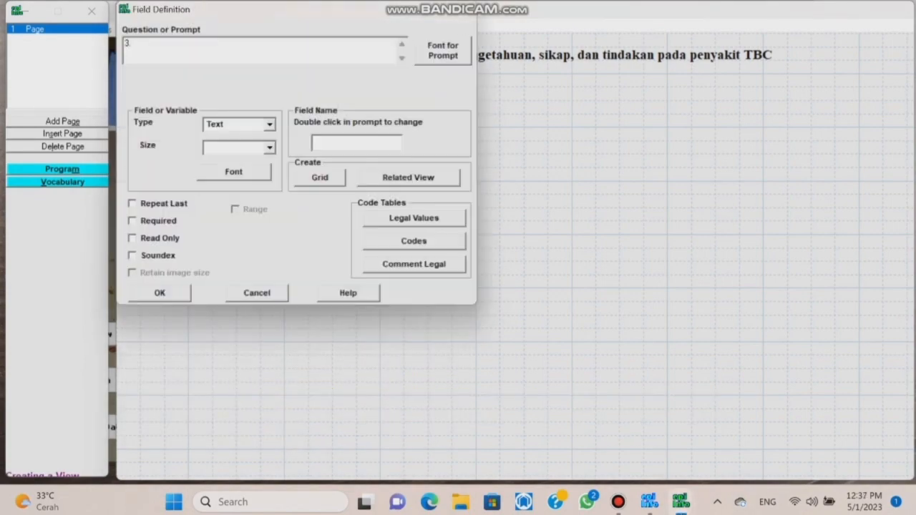
{"action": "type", "text": "3. Jenis Kelamin"}
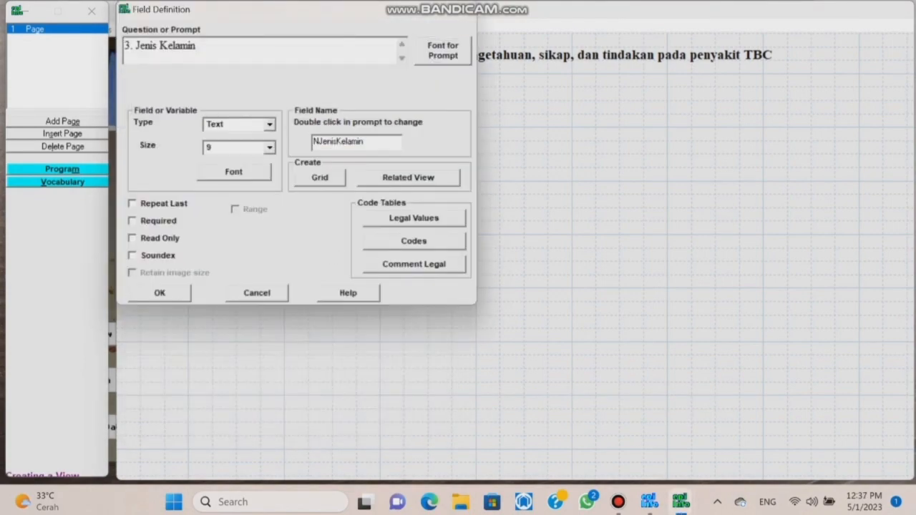
{"action": "type", "text": "JK"}
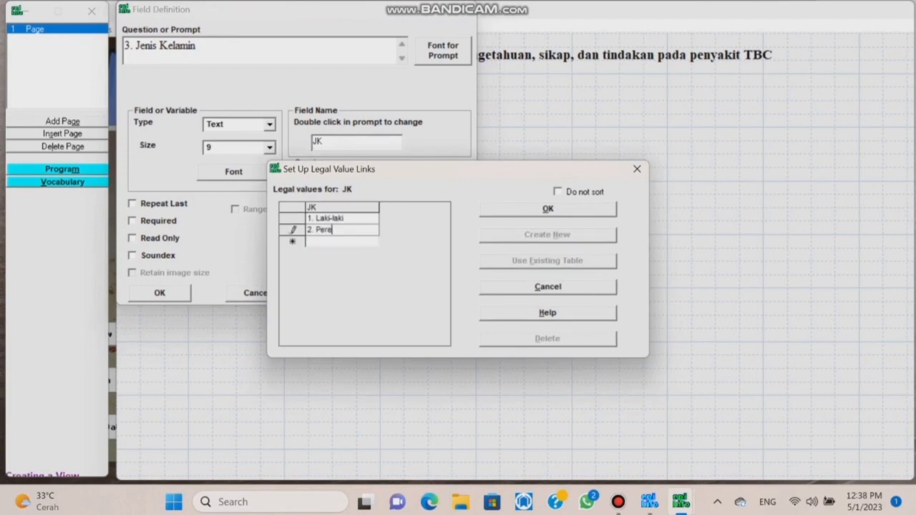
{"action": "key", "text": "Return"}
{"action": "key", "text": "Return"}
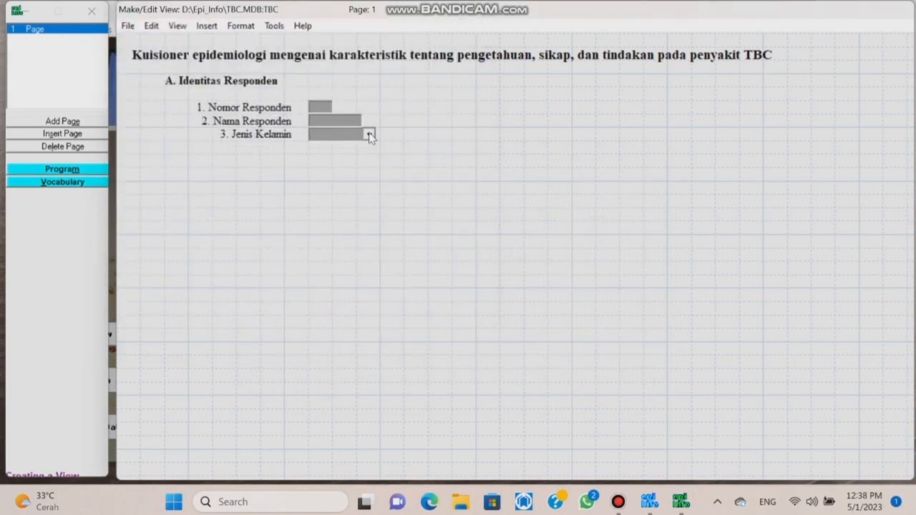
Add 4. Tanggal Lahir as a Date field named TL.
{"action": "type", "text": "4."}
{"action": "type", "text": "Tanggal Lahir"}
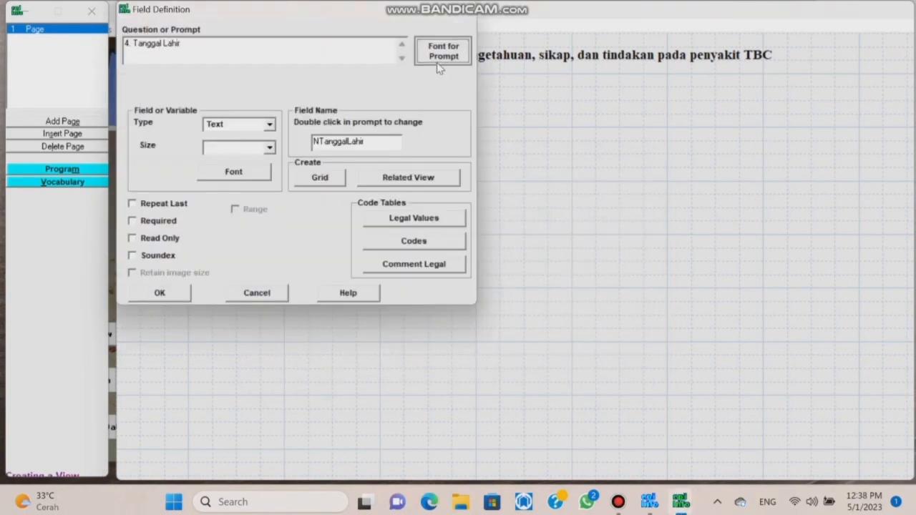
{"action": "left_click", "coordinate": [440, 52]}
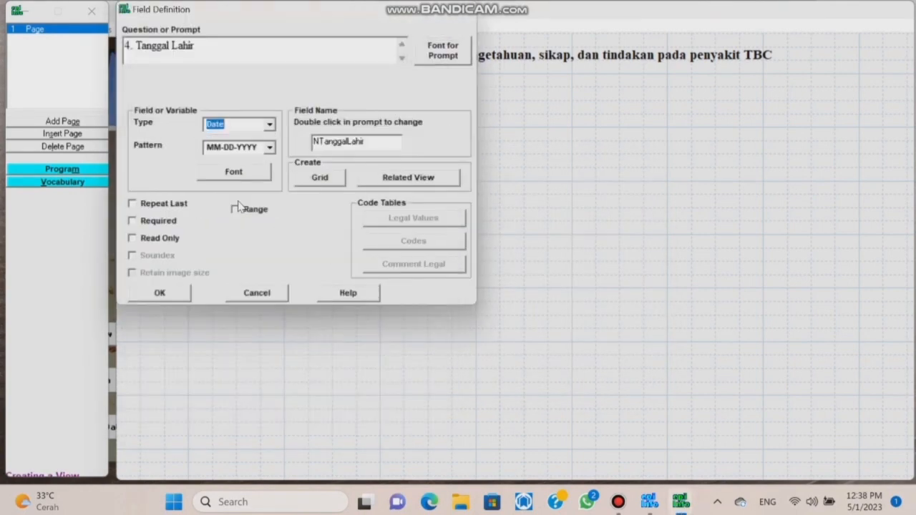
{"action": "double_click", "coordinate": [315, 142]}
{"action": "type", "text": "TL"}
Add 5. umur as a Number field.
{"action": "right_click", "coordinate": [313, 203]}
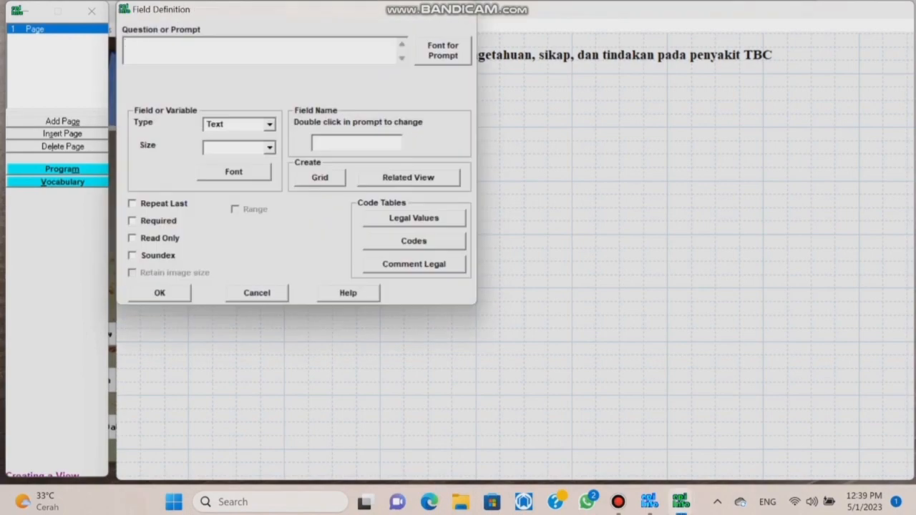
{"action": "type", "text": "5. umur"}
{"action": "left_click", "coordinate": [442, 51]}
{"action": "scroll", "coordinate": [179, 172], "scroll_direction": "down", "scroll_amount": 10}
{"action": "left_click", "coordinate": [179, 198]}
{"action": "left_click", "coordinate": [337, 391]}
{"action": "left_click", "coordinate": [270, 124]}
{"action": "left_click", "coordinate": [230, 177]}
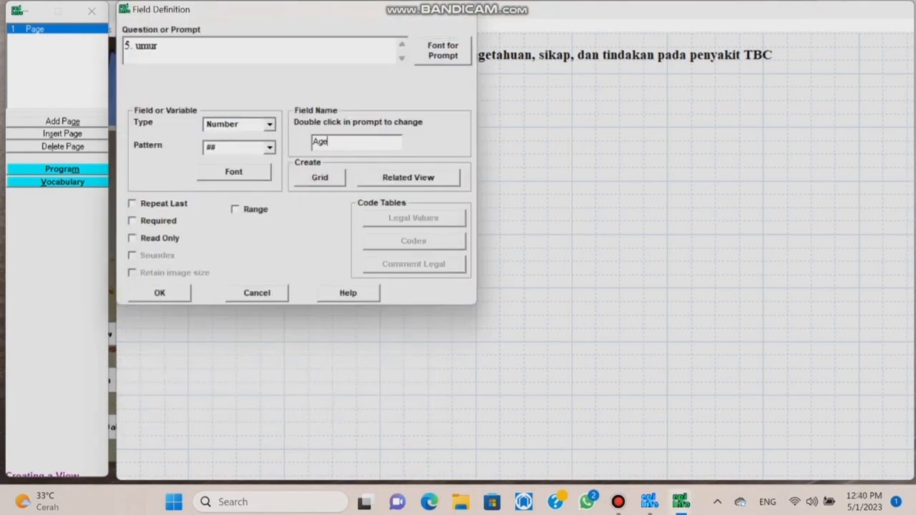
{"action": "key", "text": "Return"}
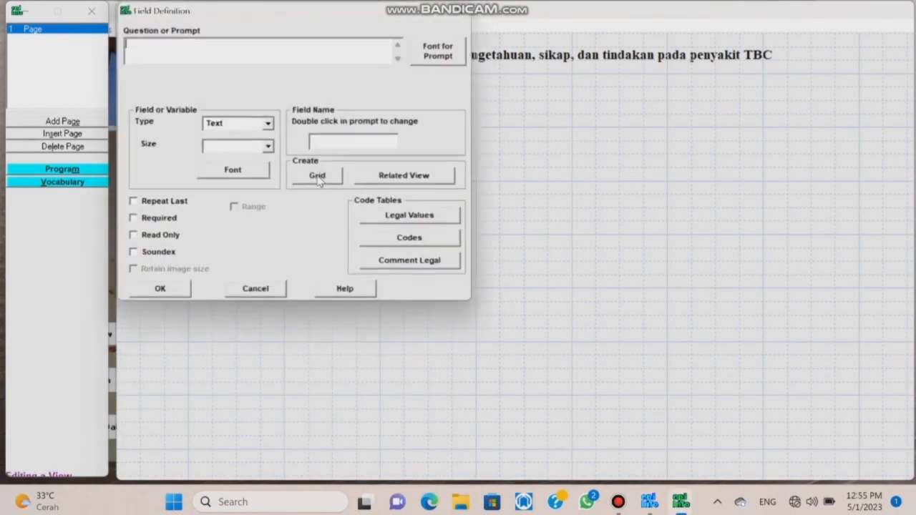
Add 6. Pendidikan with a field size of 15.
{"action": "type", "text": "6. Pendidikan"}
{"action": "left_click", "coordinate": [442, 51]}
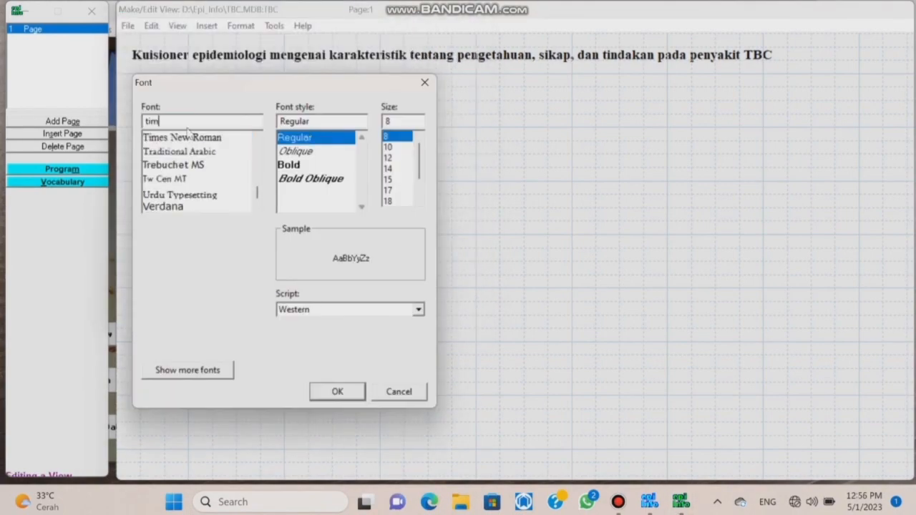
{"action": "left_click", "coordinate": [313, 391]}
{"action": "left_click", "coordinate": [248, 147]}
{"action": "type", "text": "15"}
Give Pendidikan the answers 1. SD, 2. SMP, 3. SMA, 4. PT and align it.
{"action": "left_click", "coordinate": [408, 219]}
{"action": "left_click", "coordinate": [500, 237]}
{"action": "type", "text": "1. SD"}
{"action": "key", "text": "Return"}
{"action": "type", "text": "2. SMP"}
{"action": "key", "text": "Return"}
{"action": "type", "text": "3. SMA"}
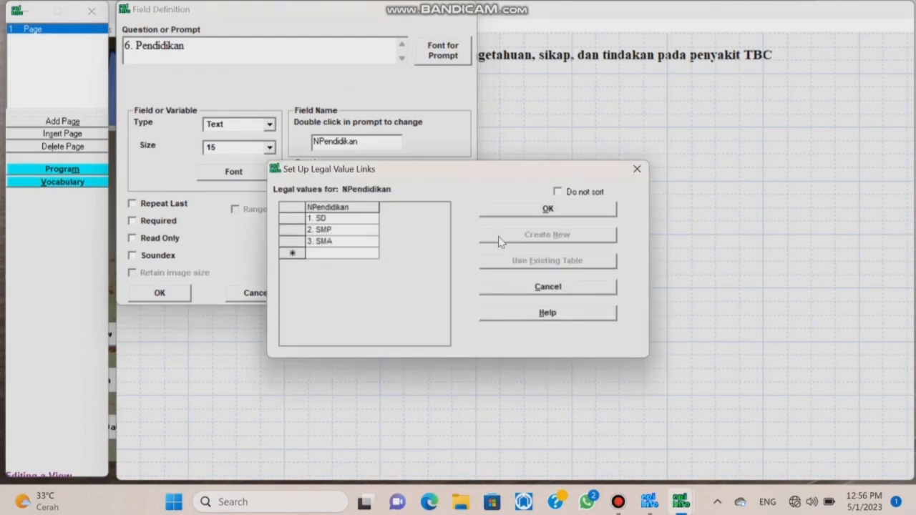
{"action": "type", "text": "4. PT"}
{"action": "left_click", "coordinate": [548, 209]}
{"action": "left_click", "coordinate": [160, 293]}
{"action": "left_click_drag", "start_coordinate": [437, 188], "coordinate": [366, 174]}
Add 7. Pekerjaan with a field size of 20.
{"action": "right_click", "coordinate": [324, 195]}
{"action": "type", "text": "7. Pekerjaan"}
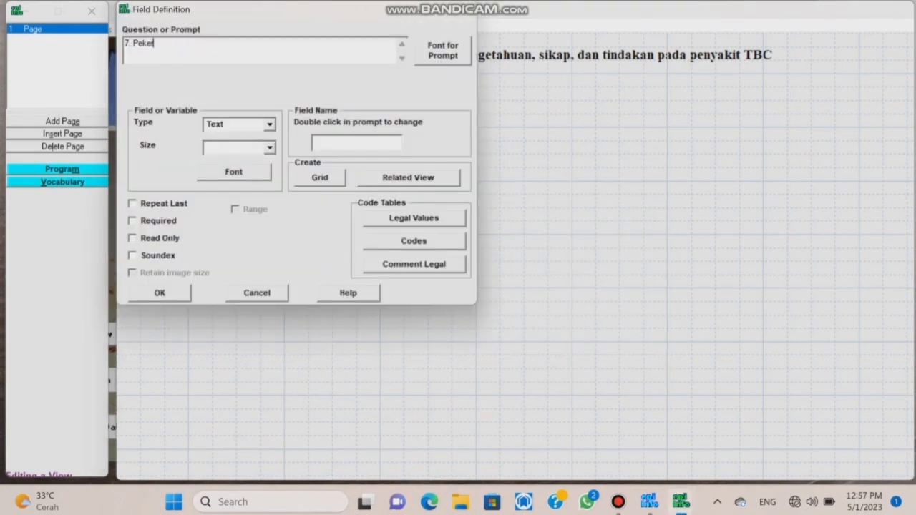
{"action": "left_click", "coordinate": [442, 51]}
{"action": "left_click", "coordinate": [337, 391]}
{"action": "type", "text": "20"}
{"action": "left_click", "coordinate": [408, 218]}
Give Pekerjaan answers PNS/TNI/POLRI, Swasta, Wiraswasta, Tidak bekerja, Lain-lain, and align it.
{"action": "left_click", "coordinate": [546, 234]}
{"action": "type", "text": "1. PNS, TNI"}
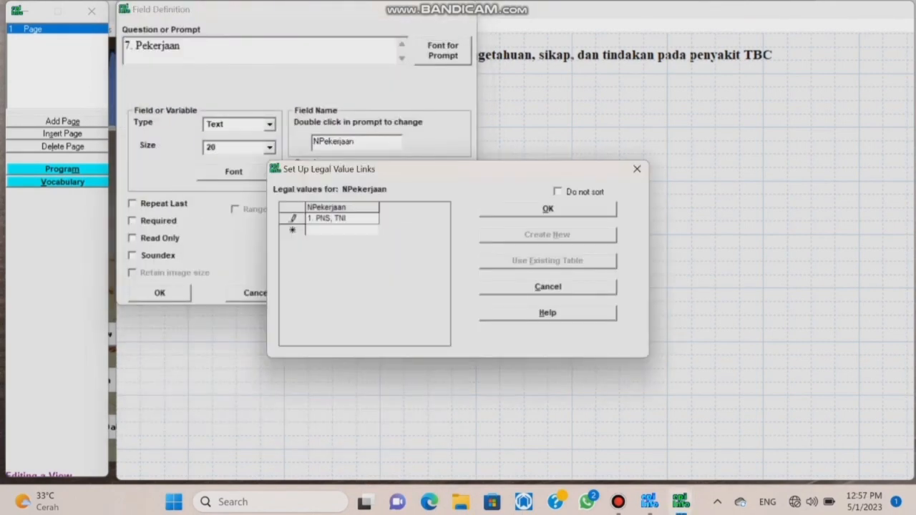
{"action": "type", "text": ", POLRI"}
{"action": "key", "text": "Return"}
{"action": "type", "text": "2. Swasta"}
{"action": "key", "text": "Return"}
{"action": "type", "text": "3. Wiraswasta"}
{"action": "key", "text": "Return"}
{"action": "type", "text": "4. Tidak bekerja"}
{"action": "key", "text": "Return"}
{"action": "type", "text": "5. "}
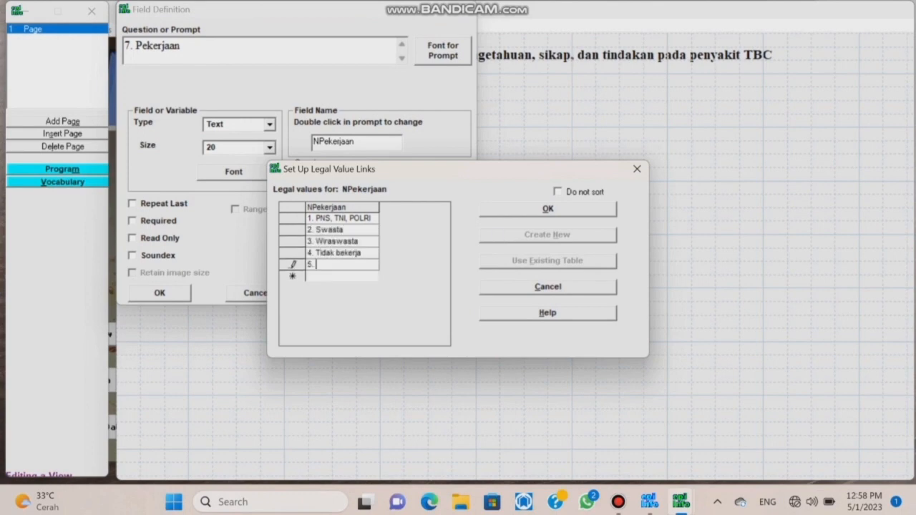
{"action": "type", "text": "Lain-lain, sebutkan"}
{"action": "left_click", "coordinate": [547, 209]}
{"action": "left_click", "coordinate": [160, 293]}
{"action": "left_click_drag", "start_coordinate": [346, 201], "coordinate": [271, 193]}
Add a Times New Roman 'Lain-lain, sebutkan...' field, size 50, named LL, beside Pekerjaan.
{"action": "right_click", "coordinate": [347, 213]}
{"action": "type", "text": "Lain-lain, "}
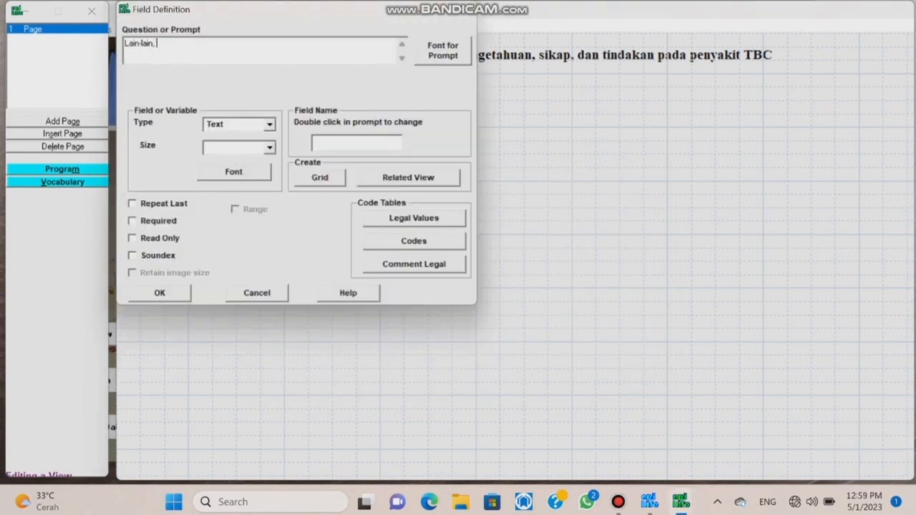
{"action": "type", "text": "sebutkan..."}
{"action": "left_click", "coordinate": [442, 51]}
{"action": "type", "text": "tim"}
{"action": "left_click", "coordinate": [184, 138]}
{"action": "left_click", "coordinate": [316, 388]}
{"action": "type", "text": "50LL"}
{"action": "left_click", "coordinate": [160, 293]}
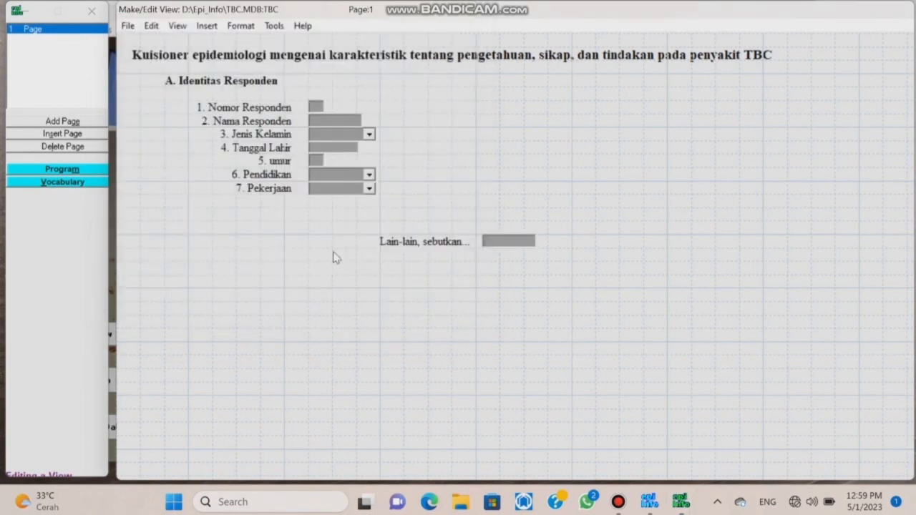
{"action": "left_click_drag", "start_coordinate": [435, 243], "coordinate": [448, 189]}
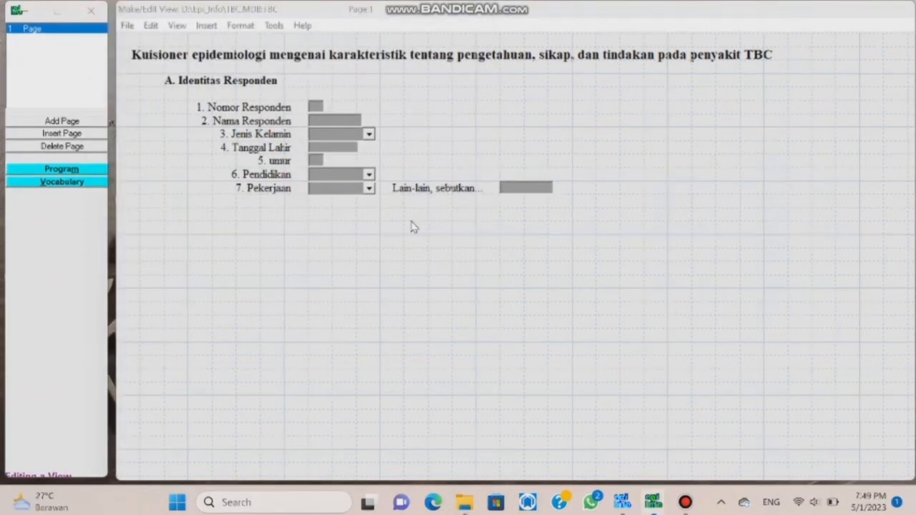
Add question 8 'adakah keluarga anda yang sakit' in Times New Roman.
{"action": "right_click", "coordinate": [412, 227]}
{"action": "type", "text": "8. Dalam satu tahun terakhir"}
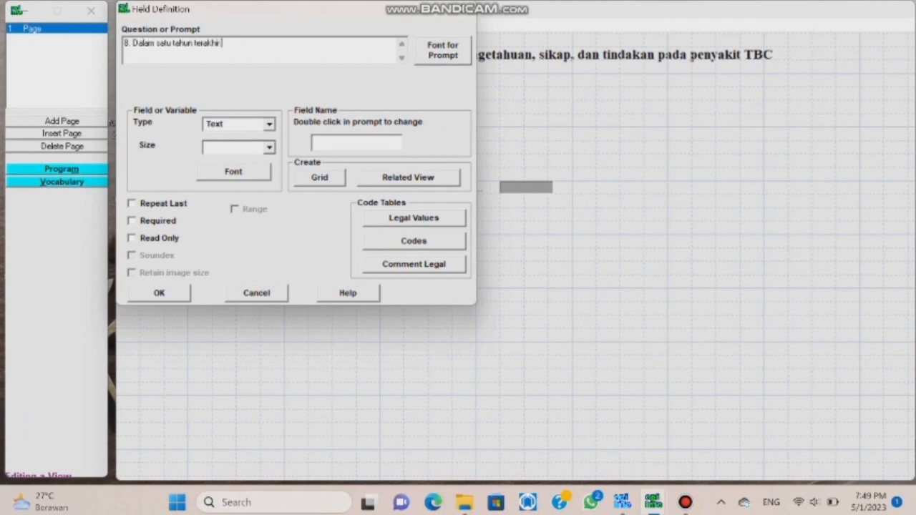
{"action": "type", "text": "adakah keluarga anda yang sakit"}
{"action": "left_click", "coordinate": [444, 56]}
{"action": "type", "text": "times"}
{"action": "left_click", "coordinate": [213, 139]}
{"action": "left_click", "coordinate": [337, 391]}
Name the field ST and limit its answers to 1. Ya and 2. Tidak.
{"action": "type", "text": "ST"}
{"action": "left_click", "coordinate": [443, 218]}
{"action": "left_click", "coordinate": [547, 234]}
{"action": "type", "text": "1"}
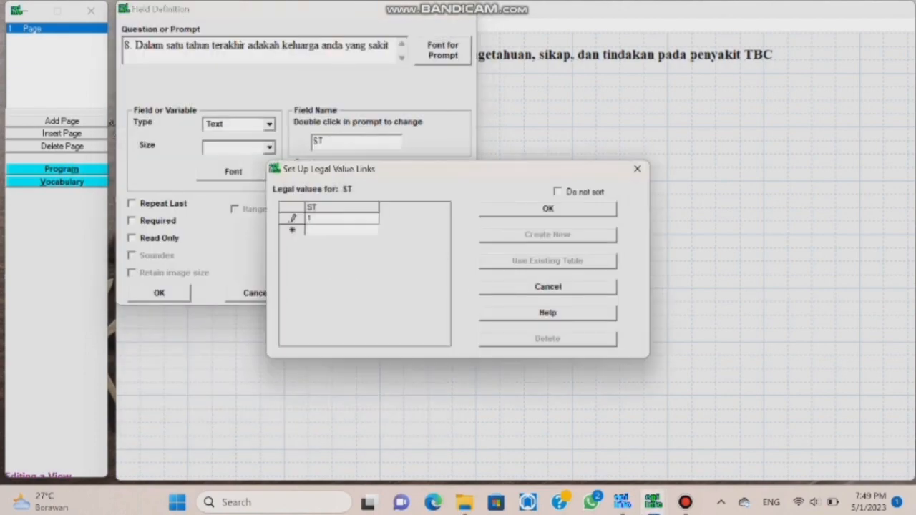
{"action": "type", "text": ". Ya"}
{"action": "key", "text": "Down"}
{"action": "type", "text": "2. Tidak"}
{"action": "key", "text": "Return"}
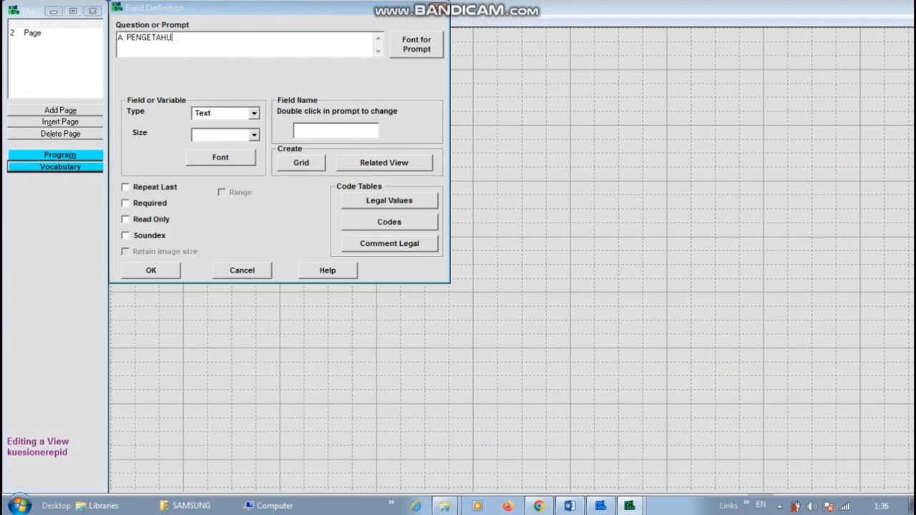
Set the heading prompt's font to Times New Roman Bold.
{"action": "left_click", "coordinate": [416, 45]}
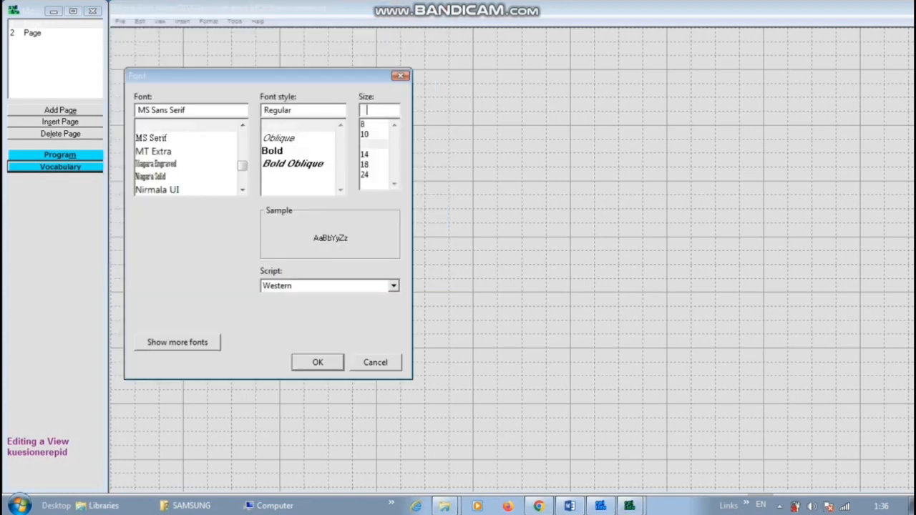
{"action": "type", "text": "t"}
{"action": "left_click", "coordinate": [172, 164]}
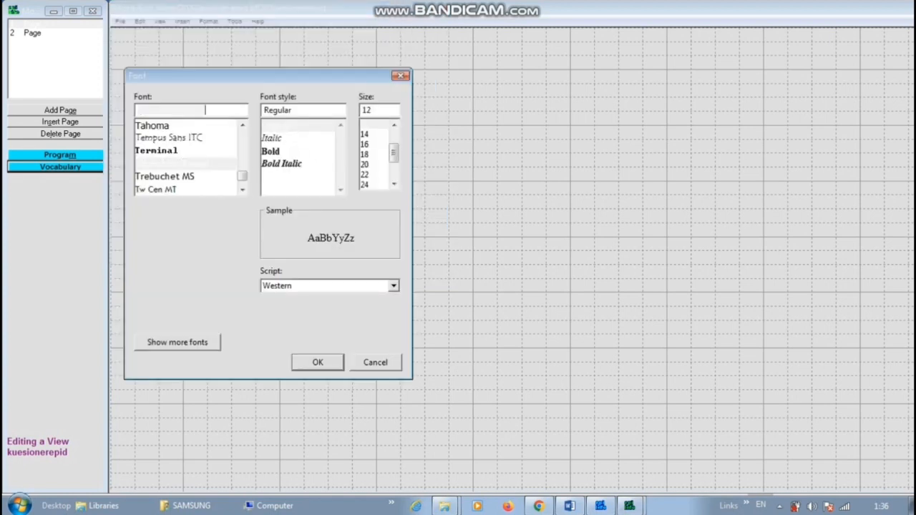
{"action": "left_click", "coordinate": [273, 151]}
{"action": "left_click", "coordinate": [318, 362]}
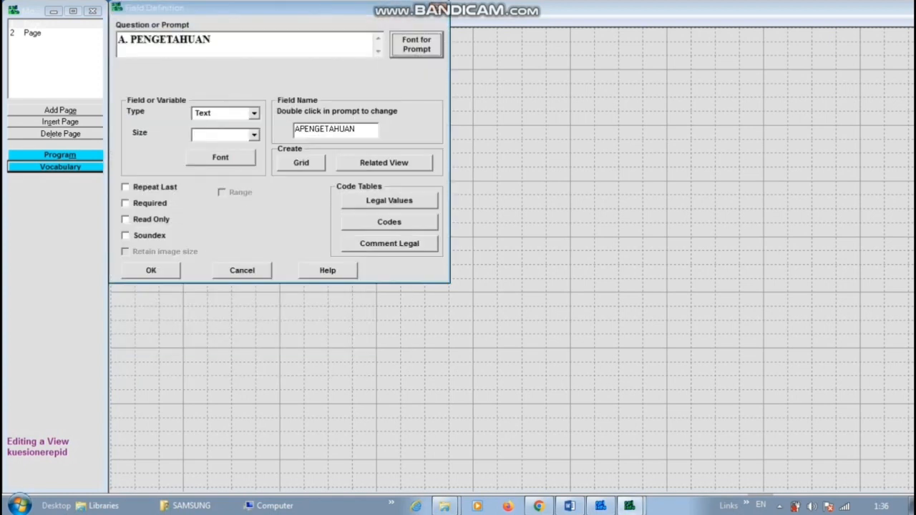
Name the field TITLEP, make it a Label/Title, and drag it near the top of page 2.
{"action": "double_click", "coordinate": [330, 129]}
{"action": "type", "text": "TITLEP"}
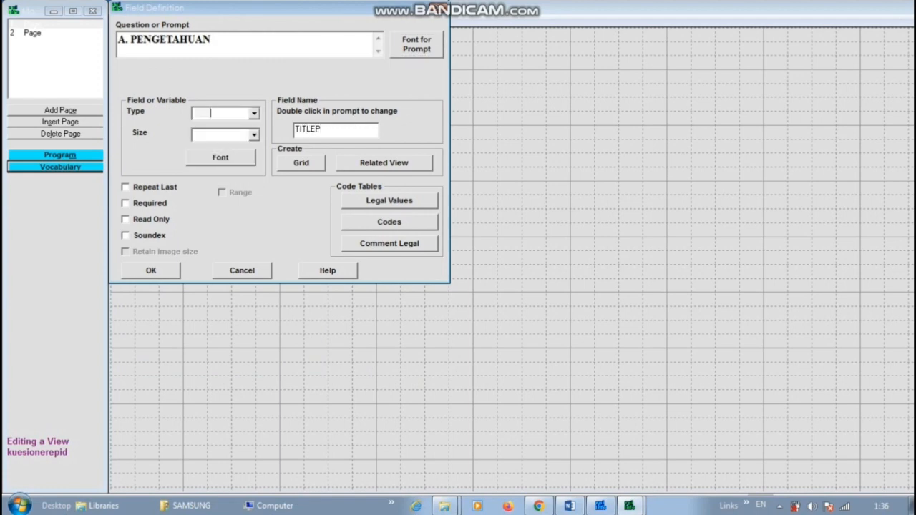
{"action": "left_click", "coordinate": [254, 113]}
{"action": "left_click", "coordinate": [225, 136]}
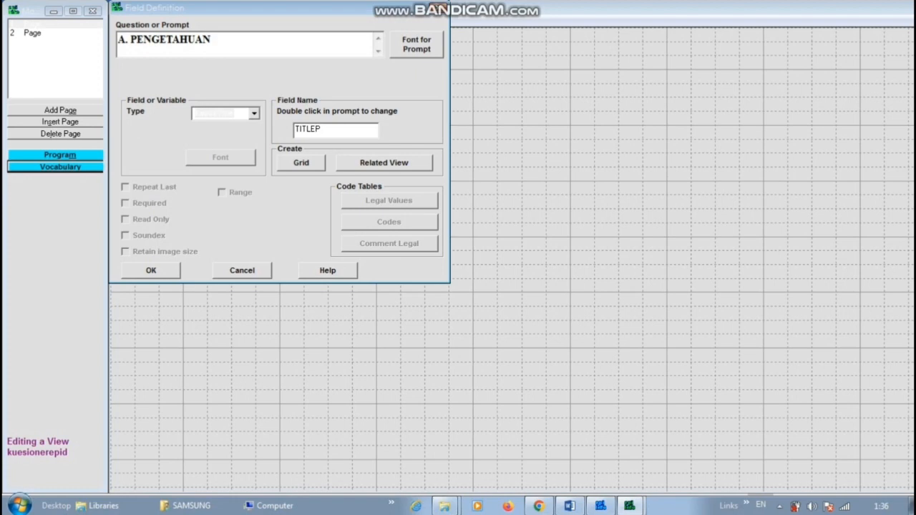
{"action": "key", "text": "Return"}
{"action": "left_click_drag", "start_coordinate": [226, 62], "coordinate": [182, 76]}
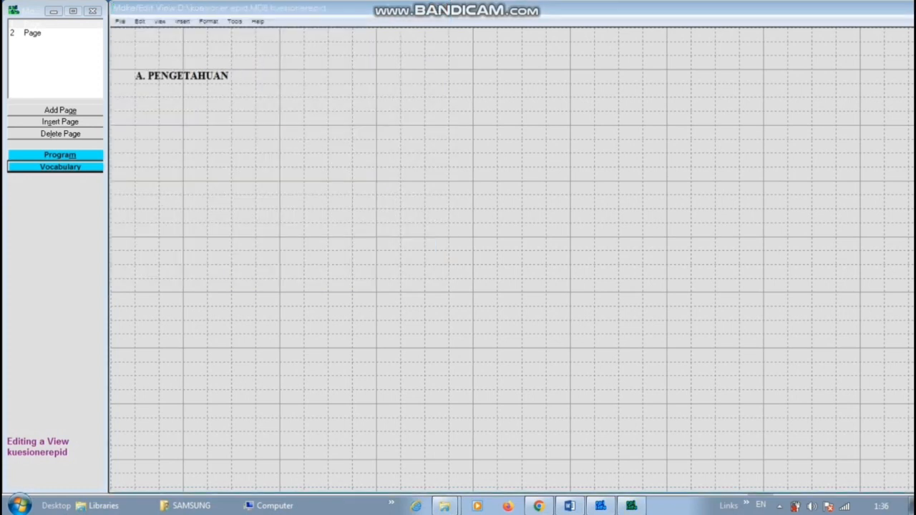
Add question '1) Apa yang dimaksud dengan TBC?' as a single-digit Number field named P1.
{"action": "right_click", "coordinate": [143, 97]}
{"action": "type", "text": "1) Apa yang dimaksud dengan TBC?"}
{"action": "left_click", "coordinate": [254, 113]}
{"action": "left_click", "coordinate": [222, 165]}
{"action": "type", "text": "P1"}
{"action": "left_click", "coordinate": [222, 191]}
{"action": "type", "text": "0"}
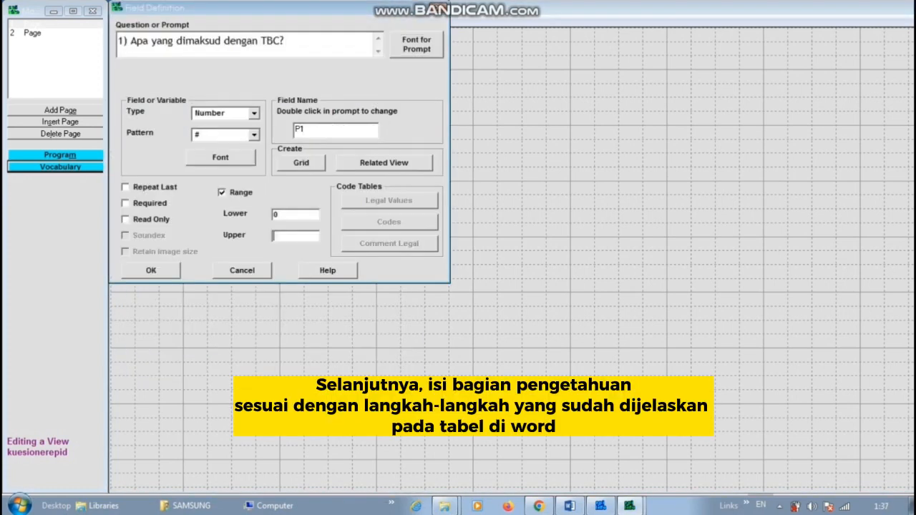
{"action": "left_click", "coordinate": [151, 270]}
Add question 1's answer labels a (bacterial lung infection) and b (fluid buildup in the lungs).
{"action": "right_click", "coordinate": [143, 115]}
{"action": "type", "text": "a. Penyakit menular yang menyerang paru-paru yang disebabkan oleh bakteri Tubrcolosis"}
{"action": "left_click", "coordinate": [416, 45]}
{"action": "left_click", "coordinate": [254, 113]}
{"action": "left_click", "coordinate": [336, 130]}
{"action": "type", "text": "ang"}
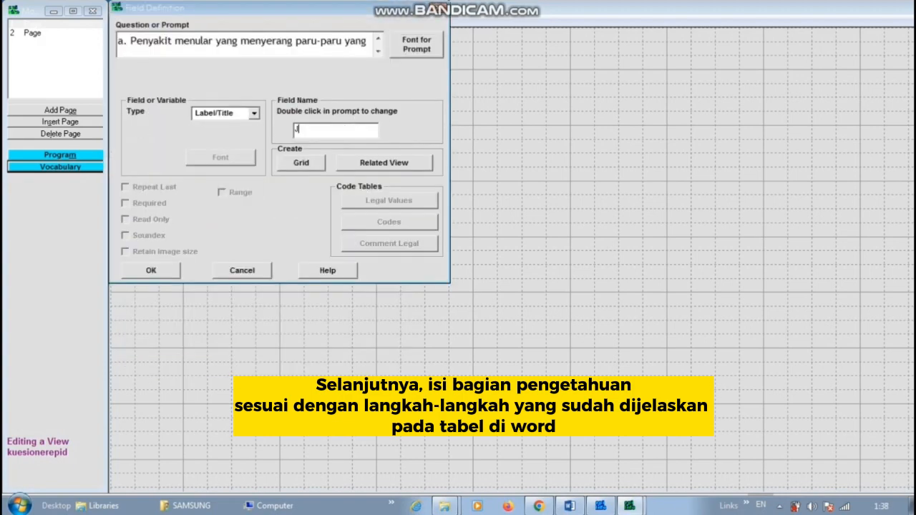
{"action": "left_click", "coordinate": [151, 270]}
{"action": "right_click", "coordinate": [143, 136]}
{"action": "type", "text": "b. Penyakit paru-paru yang berupa enumpukan"}
{"action": "key", "text": "BackSpace"}
{"action": "key", "text": "BackSpace"}
{"action": "key", "text": "BackSpace"}
{"action": "key", "text": "BackSpace"}
{"action": "key", "text": "BackSpace"}
{"action": "key", "text": "BackSpace"}
{"action": "key", "text": "BackSpace"}
{"action": "key", "text": "BackSpace"}
{"action": "key", "text": "BackSpace"}
{"action": "type", "text": "penumpukan cairan pada paru-paru"}
{"action": "left_click", "coordinate": [417, 44]}
{"action": "left_click", "coordinate": [254, 113]}
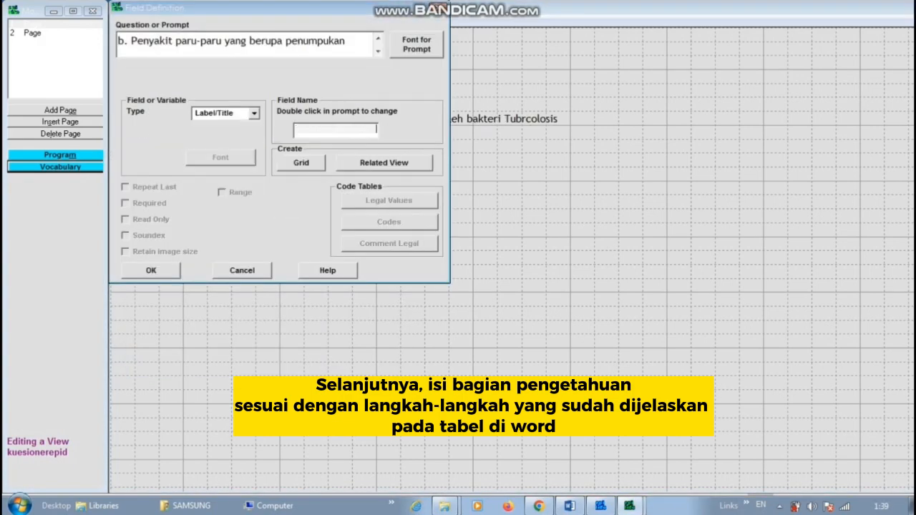
{"action": "left_click", "coordinate": [336, 130]}
{"action": "type", "text": "b"}
{"action": "left_click", "coordinate": [151, 271]}
Add question 1's answer labels c (shortness of breath in cold air) and d (allergy-caused breathlessness).
{"action": "right_click", "coordinate": [143, 150]}
{"action": "type", "text": "c. Penyakit paru-paru yang ditandai dengan sesak nafas saat udara dingin saja"}
{"action": "left_click", "coordinate": [416, 44]}
{"action": "left_click", "coordinate": [151, 270]}
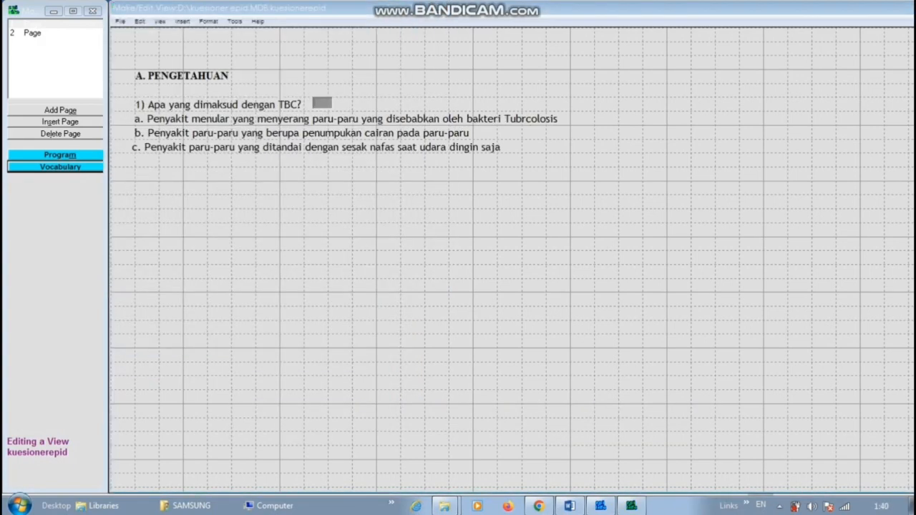
{"action": "right_click", "coordinate": [136, 161]}
{"action": "type", "text": "d. sesak nafas yang disebabkan oleh alergi"}
{"action": "left_click", "coordinate": [416, 44]}
{"action": "type", "text": "t"}
{"action": "left_click", "coordinate": [164, 177]}
{"action": "left_click", "coordinate": [317, 362]}
{"action": "left_click", "coordinate": [151, 271]}
Add question 2 ('2) Bagai…') and its option 'a. Menutup mulut ketika batuk'.
{"action": "right_click", "coordinate": [136, 179]}
{"action": "type", "text": "2) Bagaimana cara mencegah penularan TBC?"}
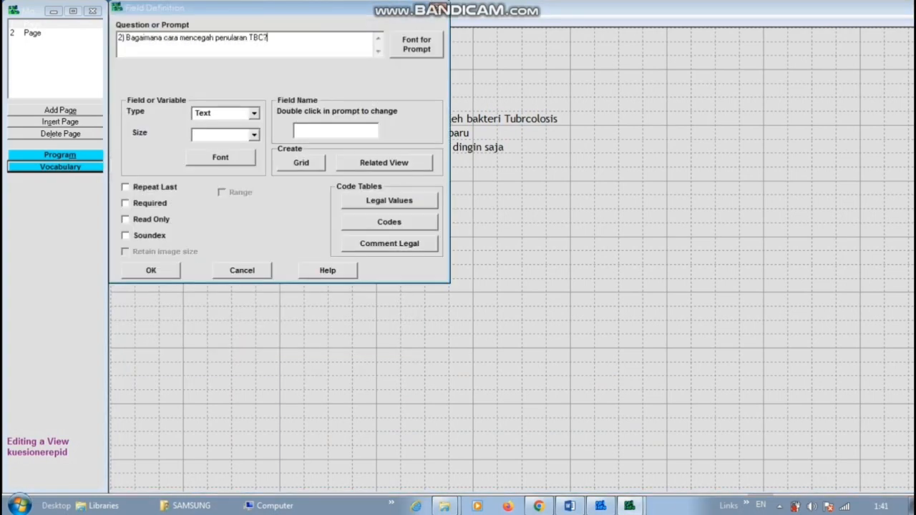
{"action": "left_click", "coordinate": [417, 44]}
{"action": "left_click", "coordinate": [254, 113]}
{"action": "left_click", "coordinate": [151, 270]}
{"action": "right_click", "coordinate": [136, 193]}
{"action": "type", "text": "a. Menutup mulut ketika batuk"}
{"action": "left_click", "coordinate": [416, 44]}
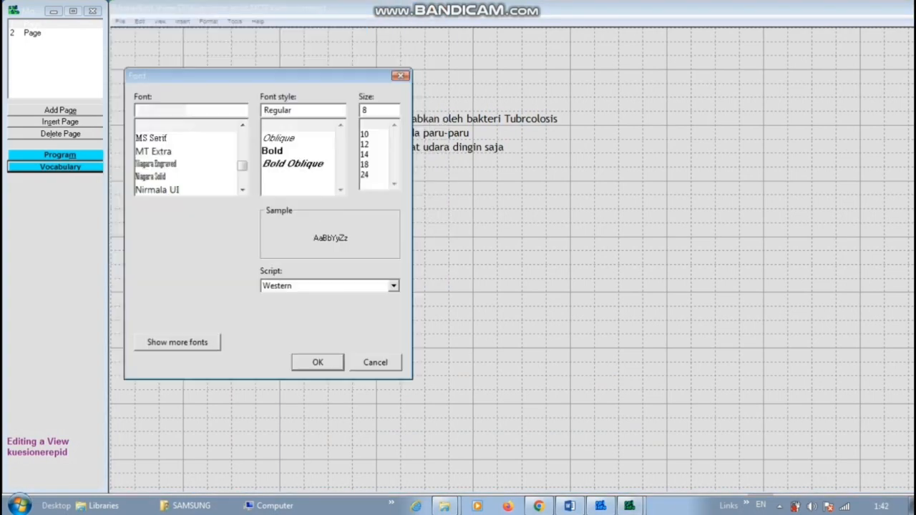
{"action": "left_click", "coordinate": [318, 362]}
{"action": "type", "text": "J"}
{"action": "left_click", "coordinate": [151, 271]}
Add question 2's options b (Memalingkan ke wajah oranglain), c (Menutup muut saat bersin) and d (tidak memakai alat makan yang sama).
{"action": "right_click", "coordinate": [135, 208]}
{"action": "type", "text": "b. Memalingkan ke wajah oranglain"}
{"action": "left_click", "coordinate": [417, 44]}
{"action": "left_click", "coordinate": [317, 362]}
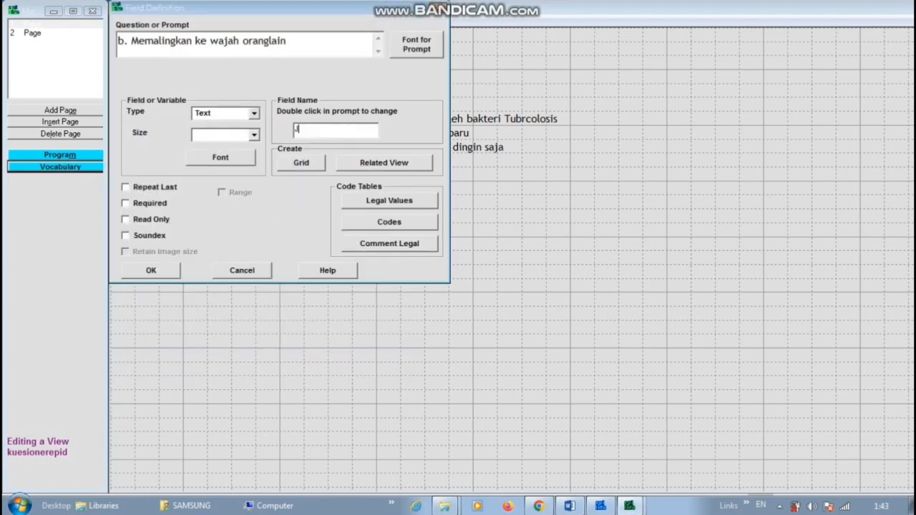
{"action": "left_click", "coordinate": [151, 271]}
{"action": "right_click", "coordinate": [136, 222]}
{"action": "type", "text": "c. Menutup muut saat bersin"}
{"action": "left_click", "coordinate": [417, 45]}
{"action": "left_click", "coordinate": [318, 362]}
{"action": "type", "text": "J"}
{"action": "left_click", "coordinate": [151, 270]}
{"action": "right_click", "coordinate": [136, 236]}
{"action": "type", "text": "d. t"}
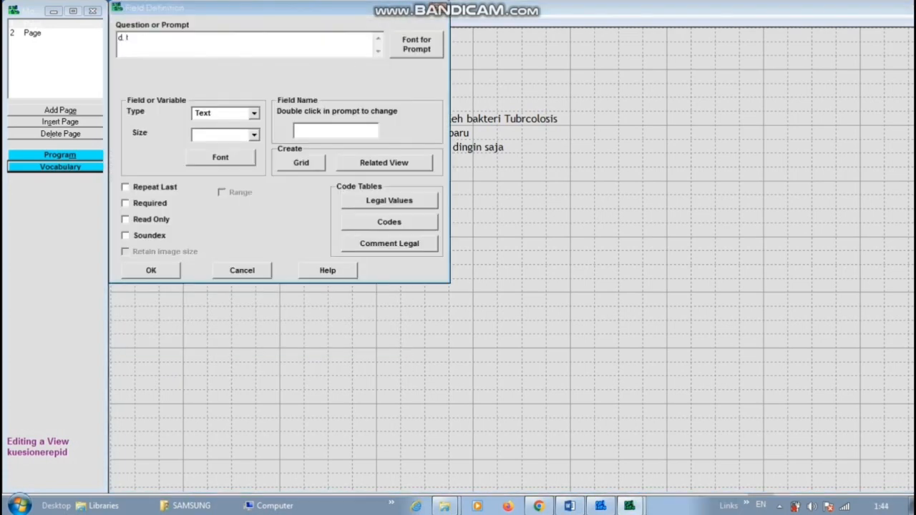
{"action": "type", "text": "idak memakai alat makan yang sama"}
{"action": "left_click", "coordinate": [417, 45]}
{"action": "left_click", "coordinate": [318, 362]}
{"action": "left_click", "coordinate": [151, 270]}
Add question 3 and its option 'a. panas dingin' as labels.
{"action": "right_click", "coordinate": [136, 269]}
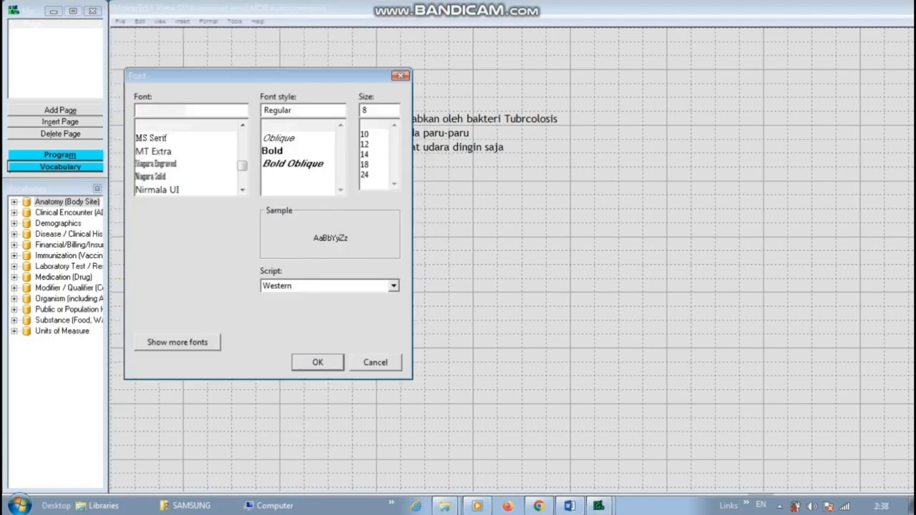
{"action": "left_click", "coordinate": [318, 362]}
{"action": "left_click", "coordinate": [151, 270]}
{"action": "right_click", "coordinate": [136, 315]}
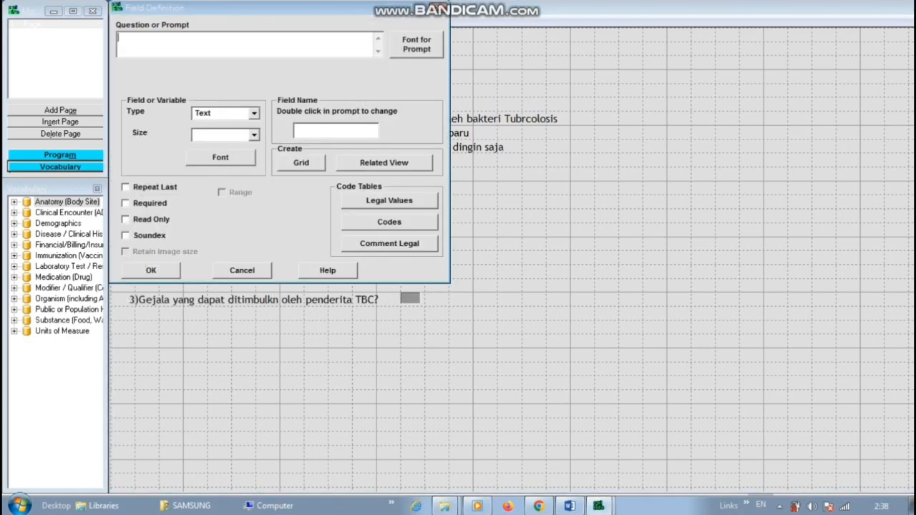
{"action": "type", "text": "a. panas dingin"}
{"action": "left_click", "coordinate": [254, 113]}
{"action": "left_click", "coordinate": [218, 134]}
{"action": "left_click", "coordinate": [416, 44]}
{"action": "left_click", "coordinate": [318, 362]}
{"action": "type", "text": "Jt1"}
Add question 3's remaining options, including 'c. merasakan sakit di dada' and 'd. batuk berlangsung selama 3 minggu'.
{"action": "left_click", "coordinate": [416, 45]}
{"action": "left_click", "coordinate": [317, 362]}
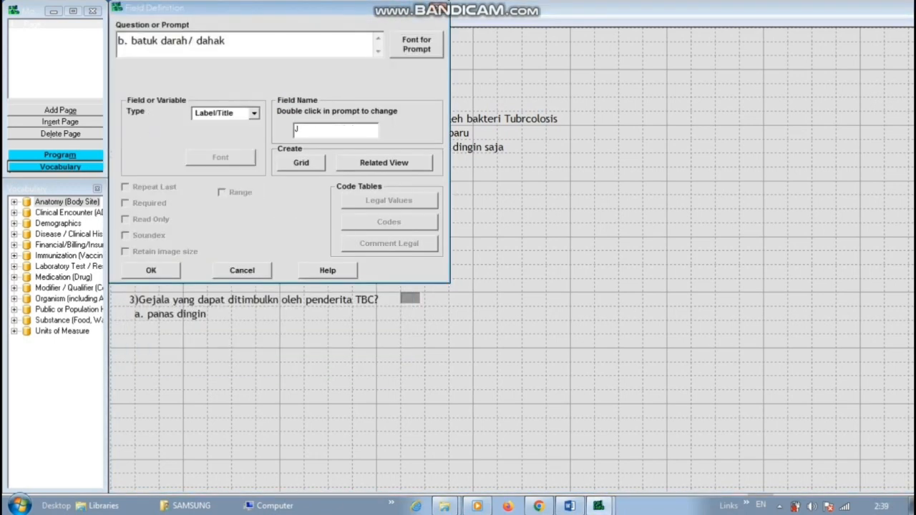
{"action": "left_click", "coordinate": [151, 270]}
{"action": "type", "text": "c. merasakan sakit di dada"}
{"action": "left_click", "coordinate": [417, 44]}
{"action": "left_click", "coordinate": [317, 362]}
{"action": "left_click", "coordinate": [151, 270]}
{"action": "type", "text": "d. batuk berlangsung selama 3 minggu"}
{"action": "left_click", "coordinate": [417, 45]}
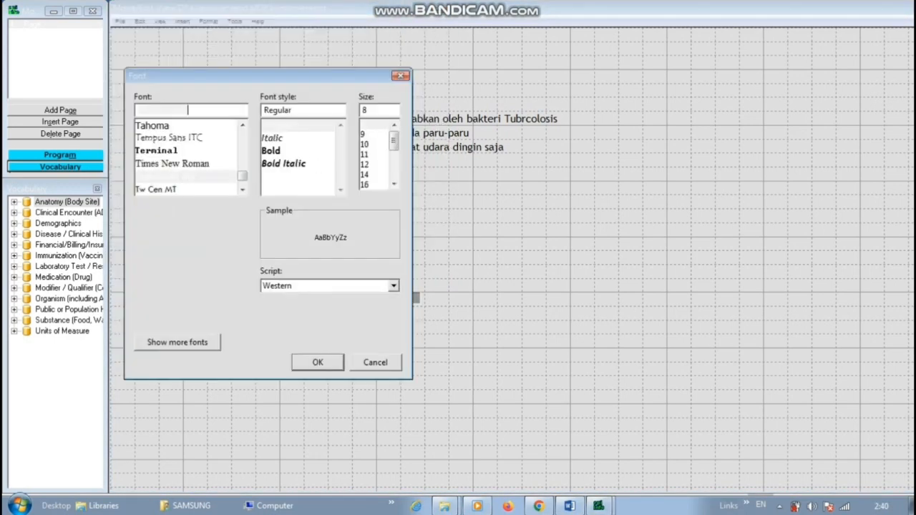
{"action": "left_click", "coordinate": [318, 362]}
{"action": "left_click", "coordinate": [151, 270]}
Add question '4) penularan TBC dapat melalui' and its option 'a. benda-benda yang terpegang'.
{"action": "right_click", "coordinate": [131, 393]}
{"action": "type", "text": "4) penularan TBC dapat melalui"}
{"action": "left_click", "coordinate": [416, 45]}
{"action": "left_click", "coordinate": [317, 362]}
{"action": "left_click", "coordinate": [151, 270]}
{"action": "right_click", "coordinate": [134, 398]}
{"action": "type", "text": "a. benda-benda yang terpegang"}
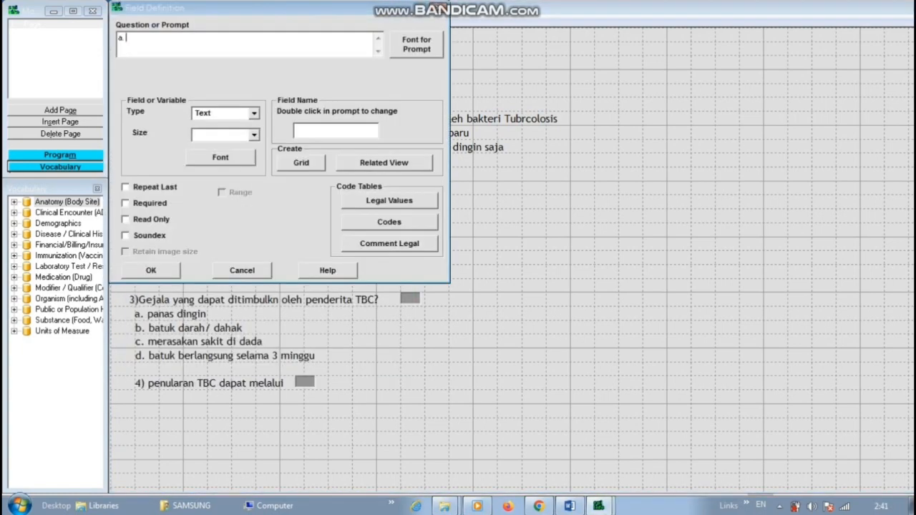
{"action": "left_click", "coordinate": [417, 44]}
{"action": "left_click", "coordinate": [318, 362]}
{"action": "left_click", "coordinate": [151, 271]}
Add question 4's options b (alat kontrasepsi yang terpakai), c (alat pencuci) and d (alat-alat makan yang terpakai).
{"action": "right_click", "coordinate": [134, 413]}
{"action": "type", "text": "b. alat kontrasepsi yang terpakai"}
{"action": "left_click", "coordinate": [417, 45]}
{"action": "left_click", "coordinate": [254, 114]}
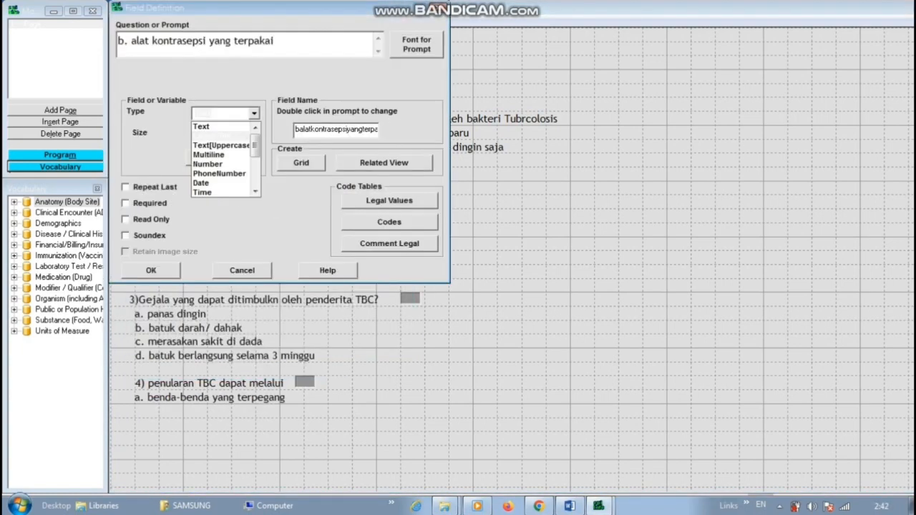
{"action": "left_click", "coordinate": [151, 271]}
{"action": "type", "text": "c. alat pencuci"}
{"action": "left_click", "coordinate": [416, 44]}
{"action": "left_click", "coordinate": [151, 270]}
{"action": "type", "text": "d. alat-alat makan yang terpakai"}
{"action": "left_click", "coordinate": [417, 45]}
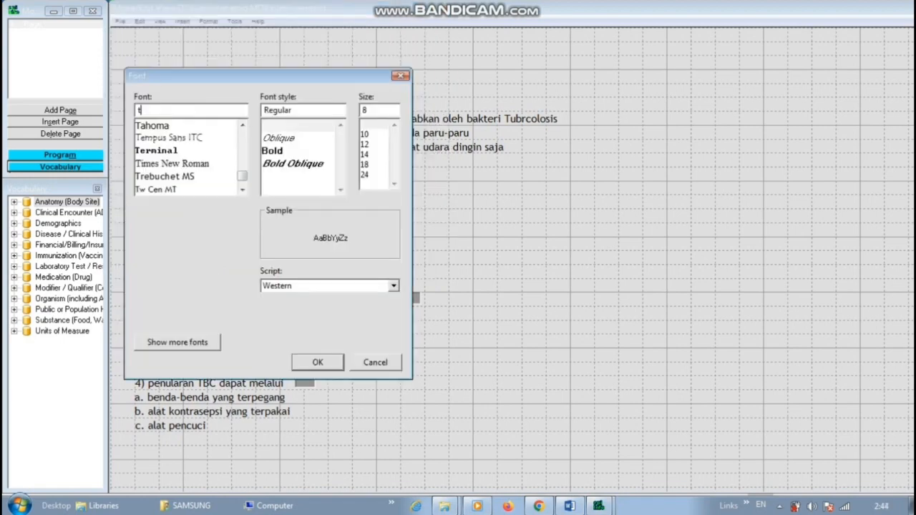
Add a new blank page and place a Penilaian Pengetahuan command button on it.
{"action": "left_click", "coordinate": [318, 362]}
{"action": "left_click", "coordinate": [151, 271]}
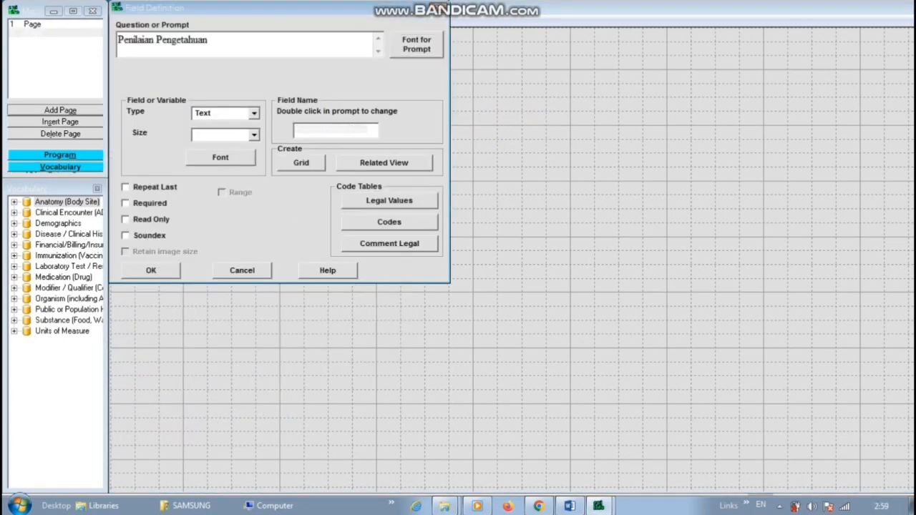
{"action": "left_click", "coordinate": [254, 114]}
{"action": "left_click", "coordinate": [212, 136]}
{"action": "left_click", "coordinate": [151, 270]}
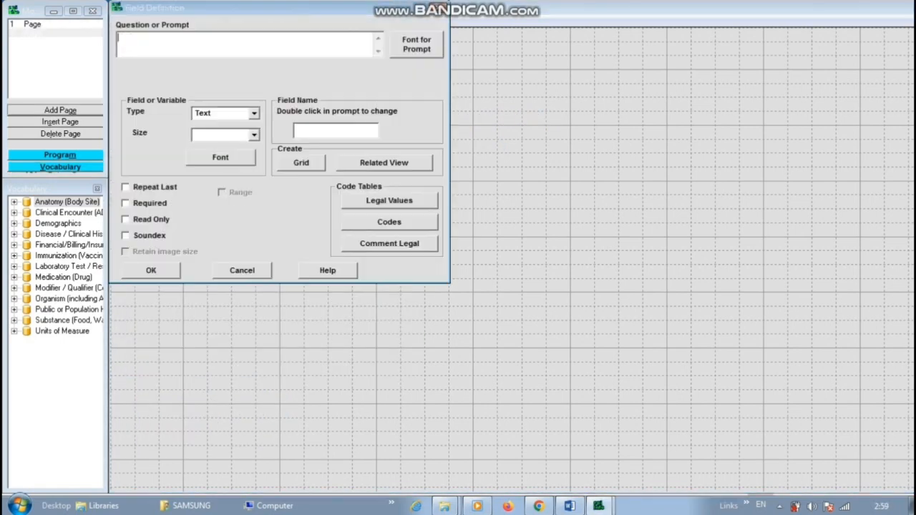
Add a 'Nilai Pengetahuan' Number field named NP.
{"action": "type", "text": "Nilai Pengetahuan"}
{"action": "left_click", "coordinate": [416, 45]}
{"action": "left_click", "coordinate": [318, 362]}
{"action": "type", "text": "NP"}
{"action": "left_click", "coordinate": [254, 114]}
{"action": "left_click", "coordinate": [208, 164]}
{"action": "left_click", "coordinate": [151, 271]}
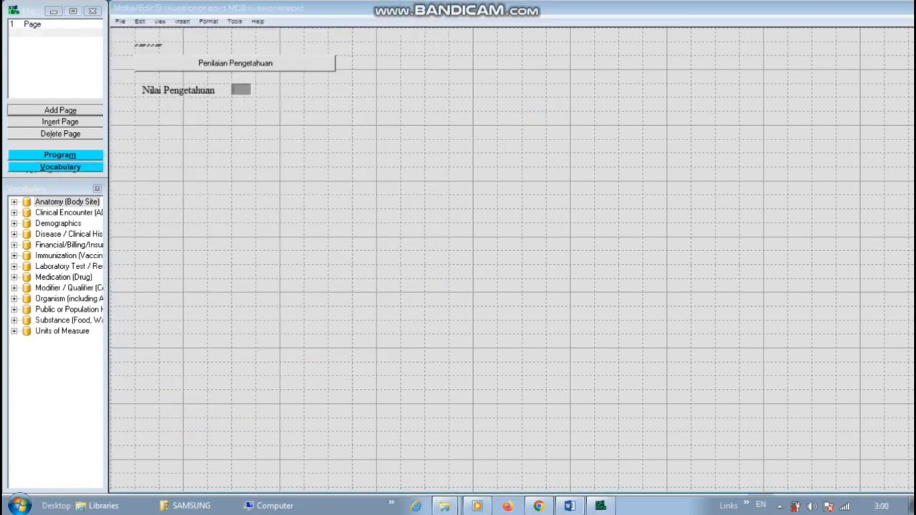
Add a 'Kategori Pengetahuan' field named KP.
{"action": "type", "text": "Kategori Pengetahuan"}
{"action": "left_click", "coordinate": [416, 45]}
{"action": "left_click", "coordinate": [318, 362]}
{"action": "type", "text": "KP"}
{"action": "left_click", "coordinate": [254, 134]}
{"action": "left_click", "coordinate": [151, 271]}
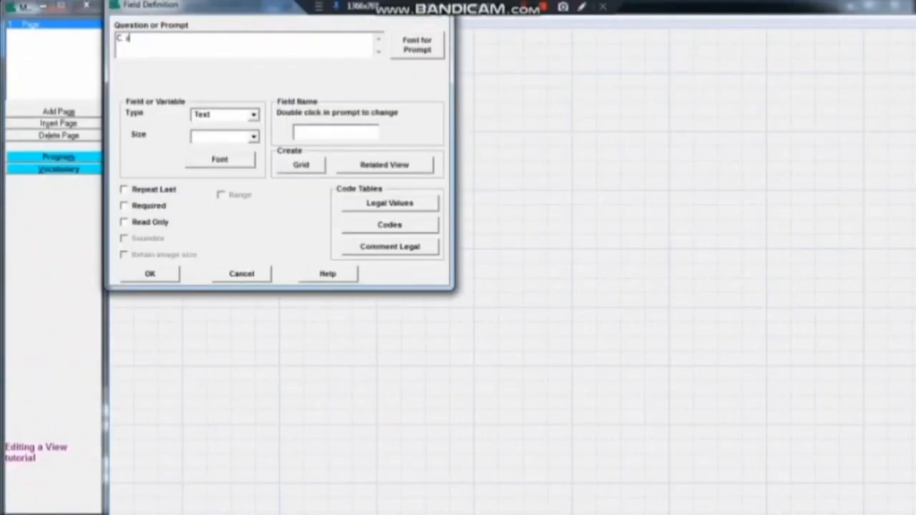
Add 'C. Sikap' as a bold Times New Roman label and move it to the top left.
{"action": "key", "text": "Return"}
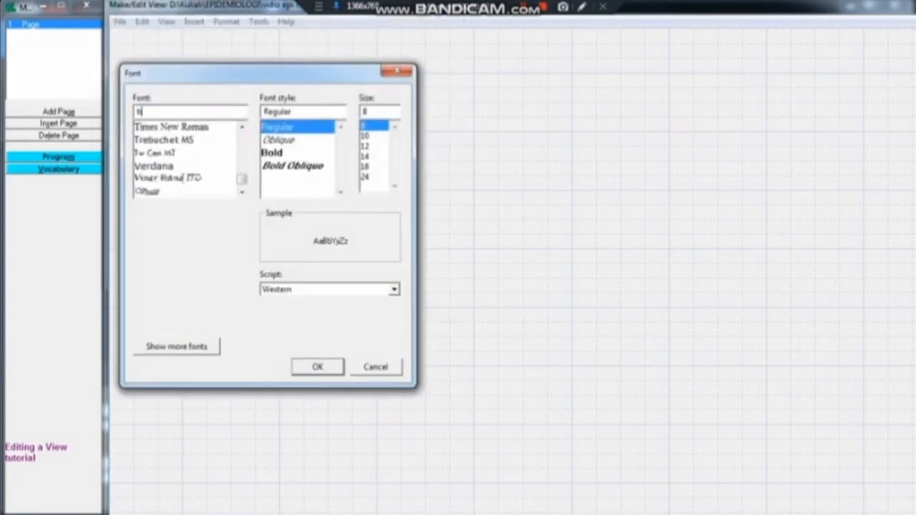
{"action": "left_click", "coordinate": [157, 128]}
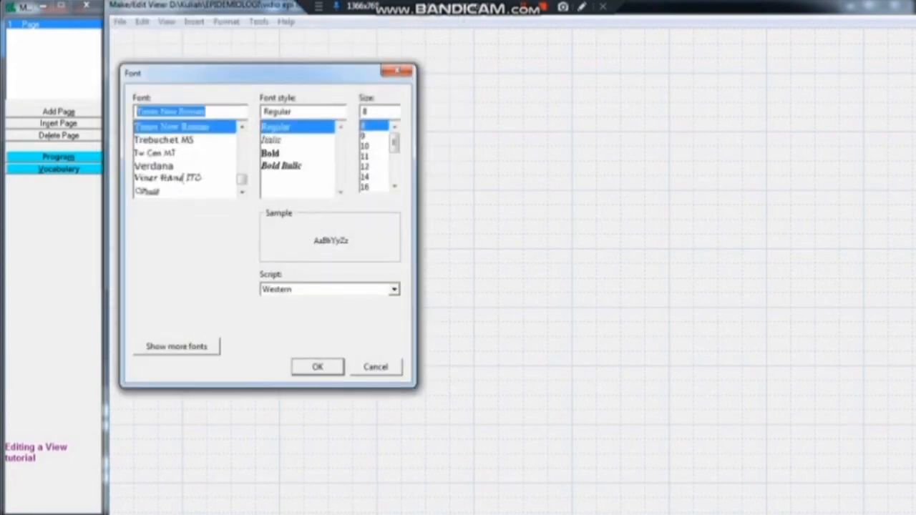
{"action": "left_click", "coordinate": [286, 151]}
{"action": "left_click", "coordinate": [375, 166]}
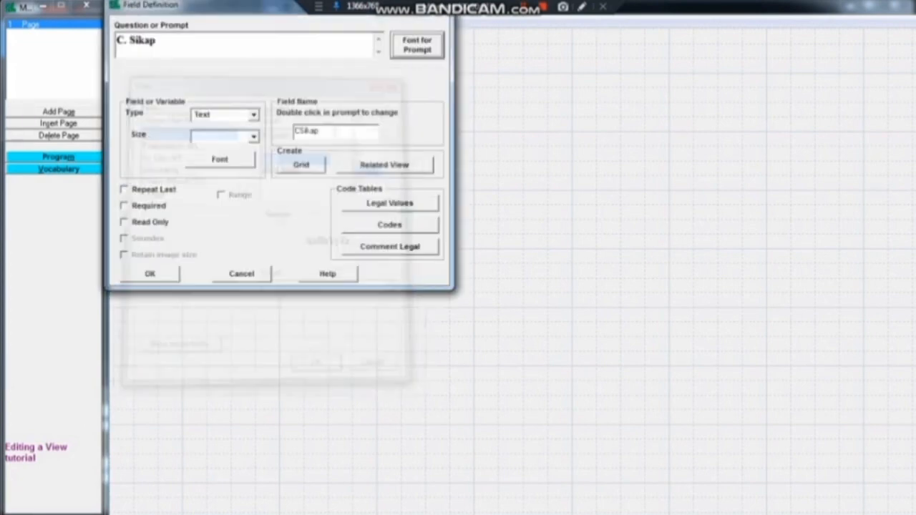
{"action": "left_click", "coordinate": [254, 115]}
{"action": "left_click", "coordinate": [214, 126]}
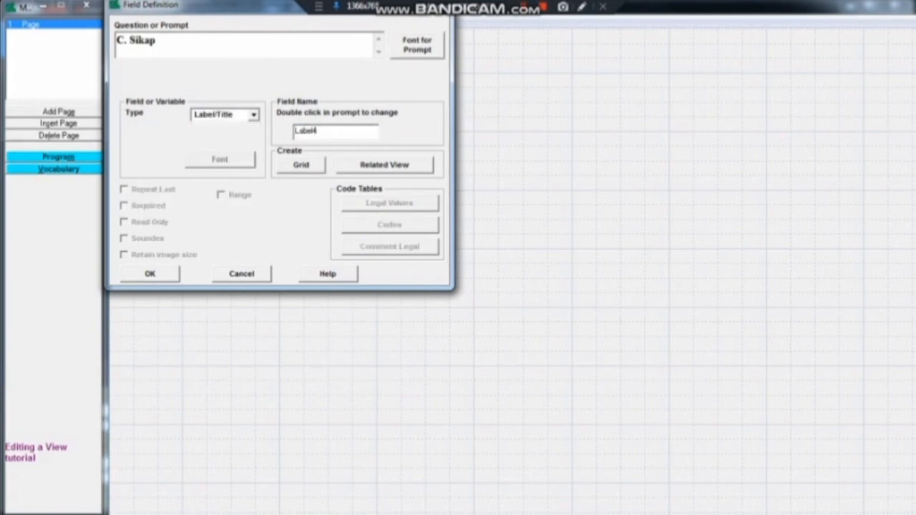
{"action": "key", "text": "Return"}
{"action": "left_click_drag", "start_coordinate": [298, 79], "coordinate": [148, 50]}
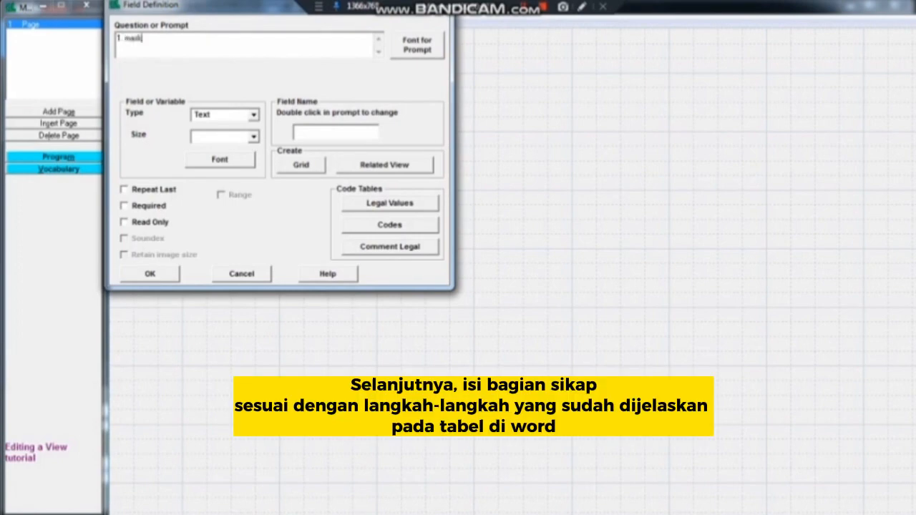
Add the first attitude statement as Number field S1 limited to the range 1–9.
{"action": "type", "text": "er dapat digunakan sebgai alat pelindung diri dari terpaparnya virus"}
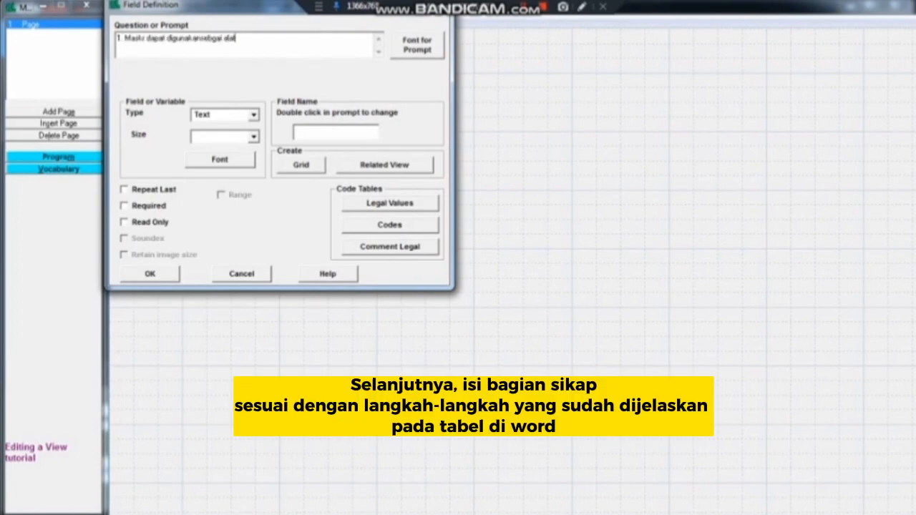
{"action": "left_click", "coordinate": [417, 45]}
{"action": "double_click", "coordinate": [335, 132]}
{"action": "type", "text": "S1"}
{"action": "left_click", "coordinate": [254, 115]}
{"action": "left_click", "coordinate": [221, 194]}
{"action": "type", "text": "19"}
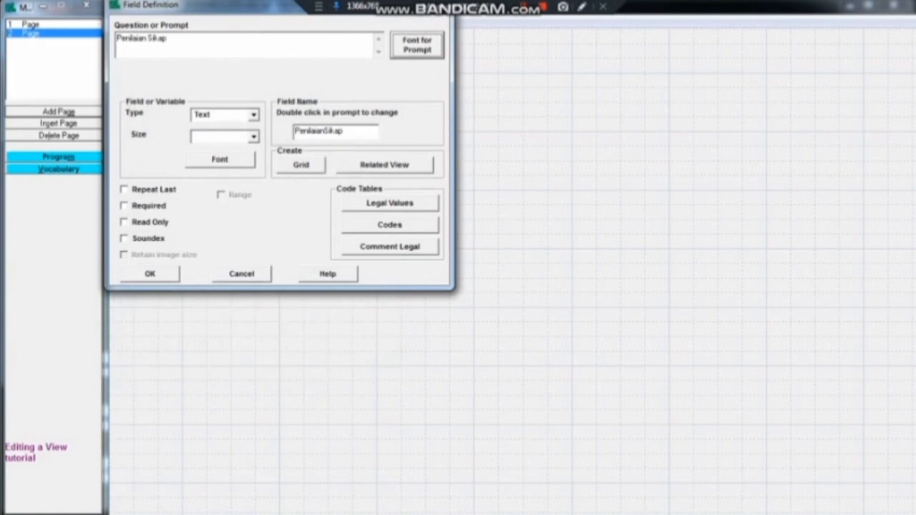
Make Penilaian Sikap a command button named P on page 2.
{"action": "left_click", "coordinate": [253, 115]}
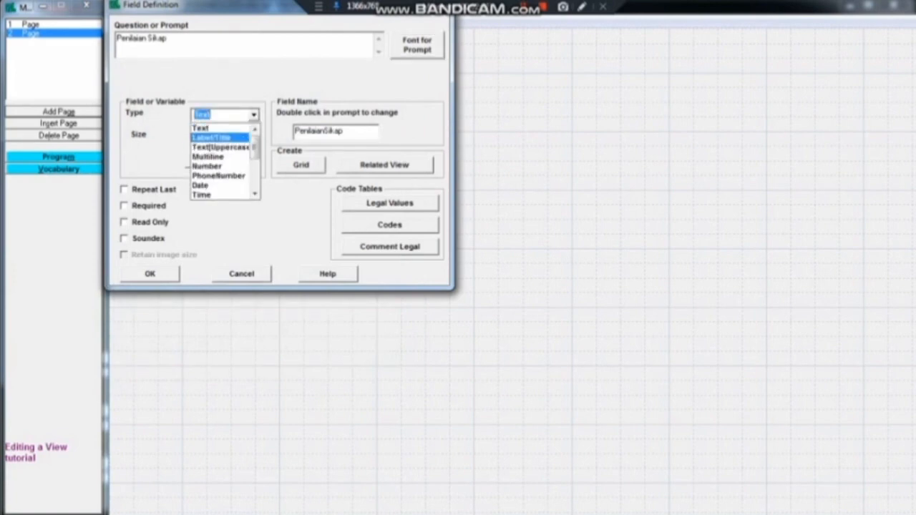
{"action": "scroll", "coordinate": [219, 135], "scroll_direction": "down", "scroll_amount": 1}
{"action": "scroll", "coordinate": [218, 158], "scroll_direction": "down", "scroll_amount": 1}
{"action": "left_click", "coordinate": [218, 184]}
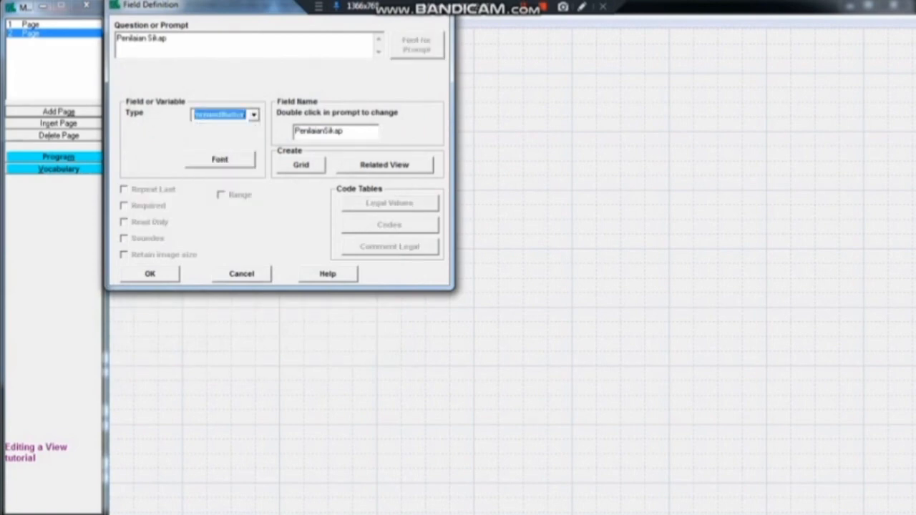
{"action": "double_click", "coordinate": [340, 131]}
{"action": "type", "text": "PS"}
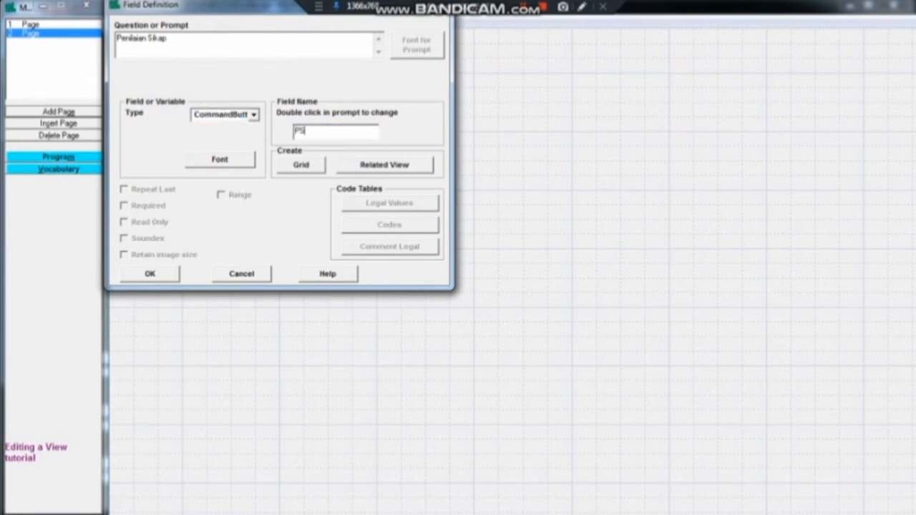
{"action": "left_click", "coordinate": [150, 274]}
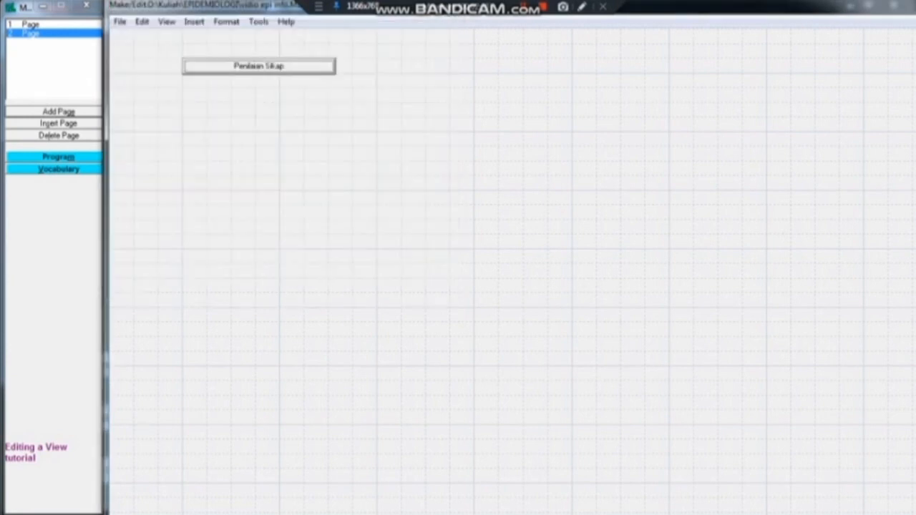
Add a read-only Times New Roman Number field 'Nilai Sikap' named NS beneath the button.
{"action": "right_click", "coordinate": [189, 96]}
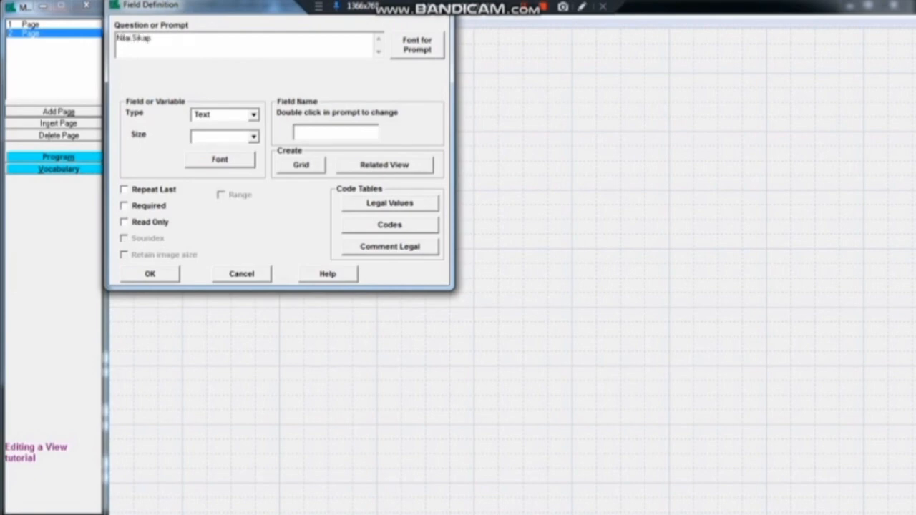
{"action": "left_click", "coordinate": [417, 45]}
{"action": "type", "text": "ti"}
{"action": "key", "text": "Down"}
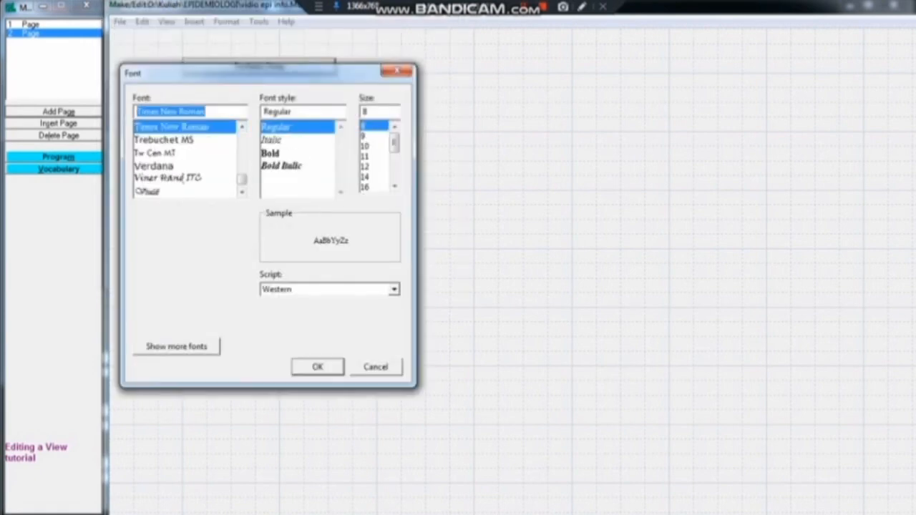
{"action": "double_click", "coordinate": [365, 166]}
{"action": "left_click", "coordinate": [253, 115]}
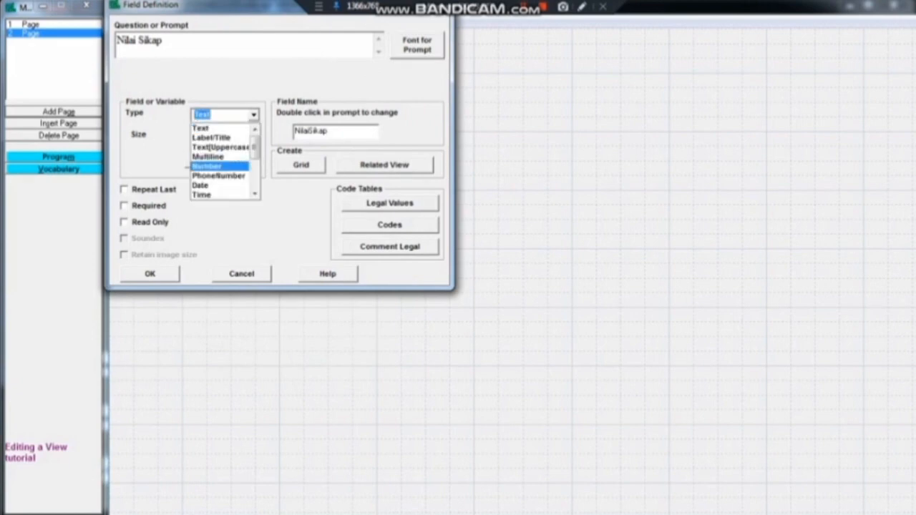
{"action": "left_click", "coordinate": [220, 166]}
{"action": "double_click", "coordinate": [311, 132]}
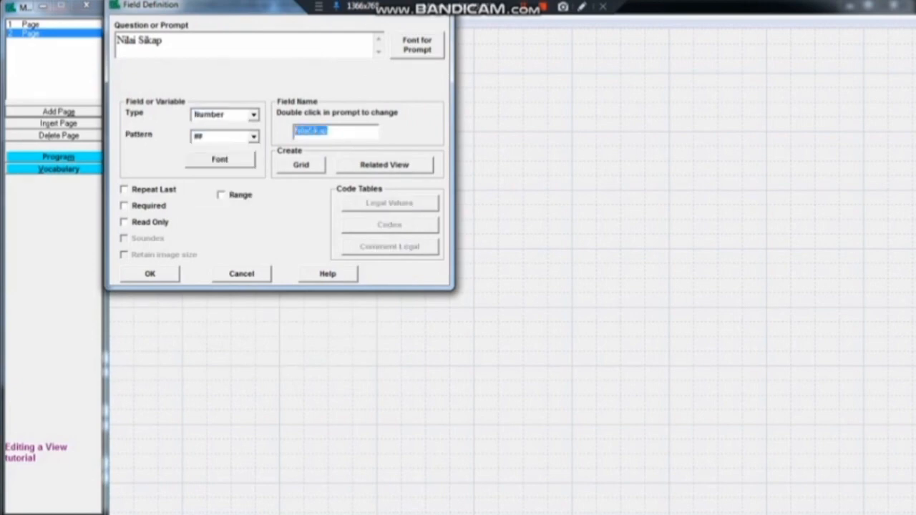
{"action": "type", "text": "NS"}
{"action": "left_click", "coordinate": [124, 223]}
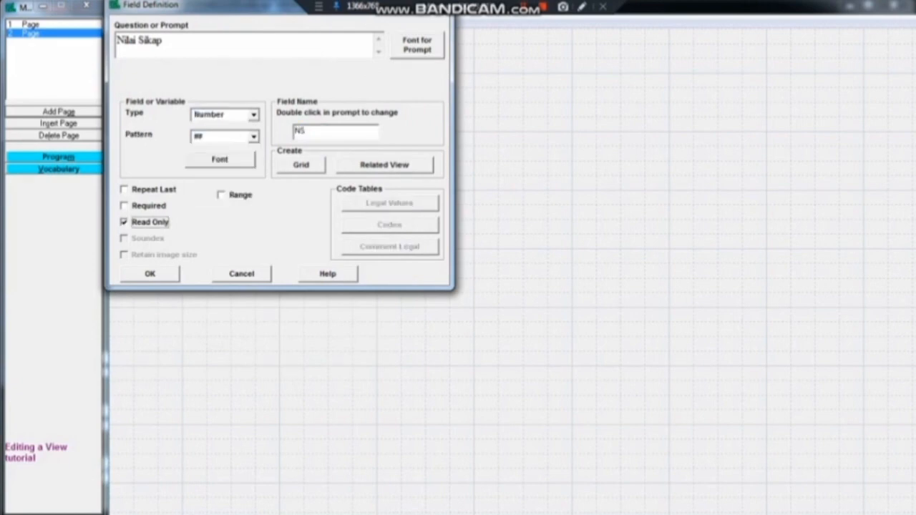
{"action": "left_click", "coordinate": [150, 274]}
{"action": "left_click_drag", "start_coordinate": [254, 152], "coordinate": [215, 94]}
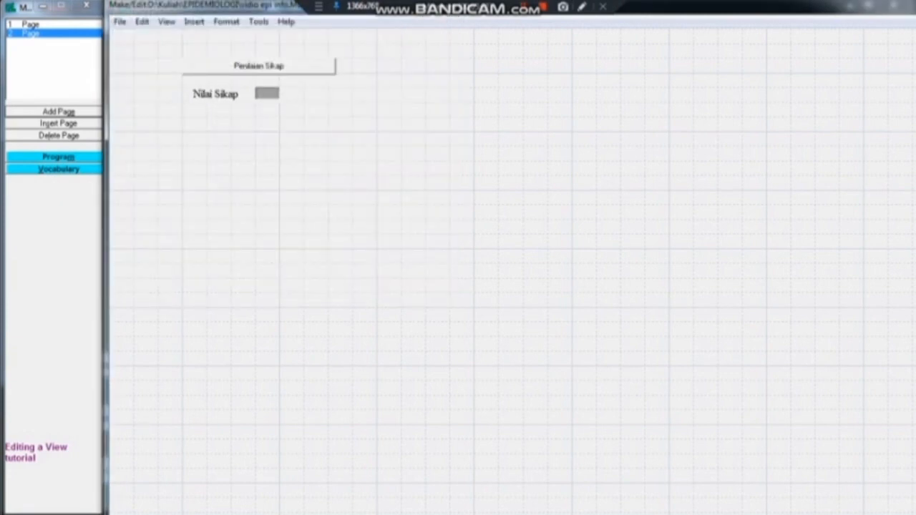
Add read-only Text field 'Kategori Sikap', size 7, named KS, aligned under Nilai Sikap.
{"action": "right_click", "coordinate": [215, 129]}
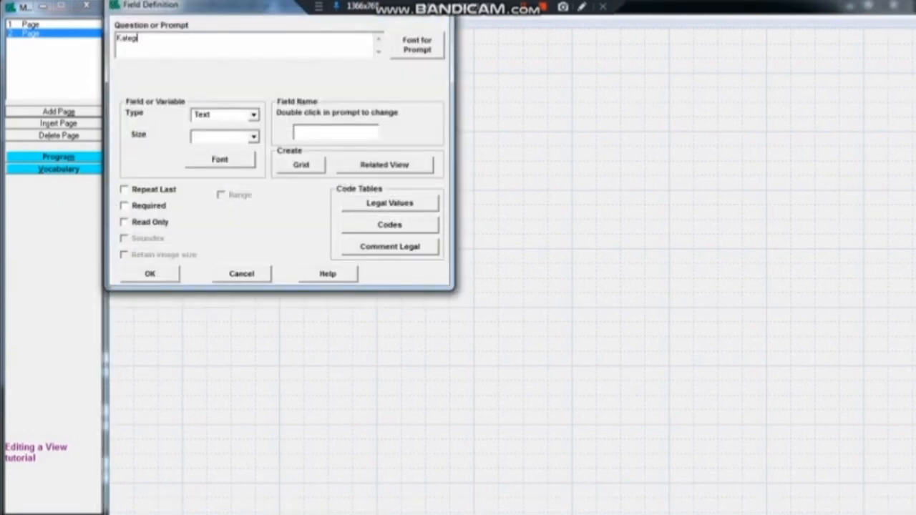
{"action": "left_click", "coordinate": [417, 45]}
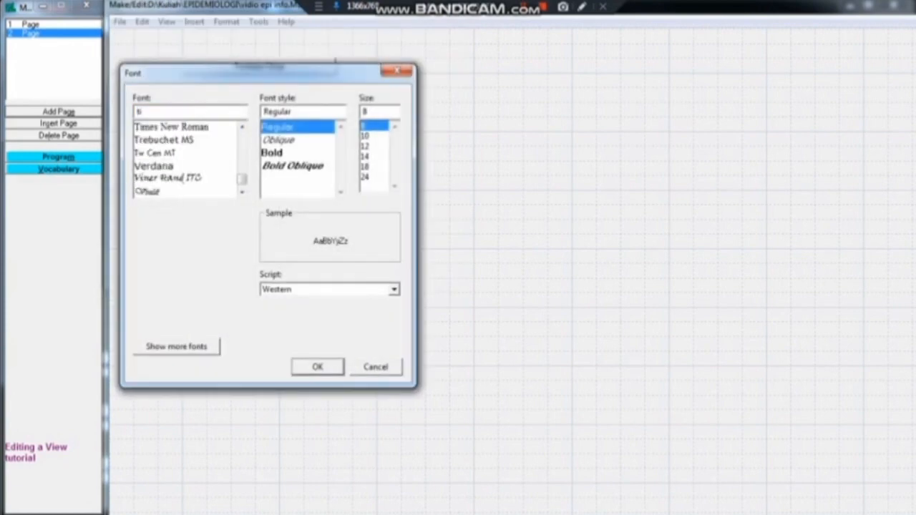
{"action": "key", "text": "Return"}
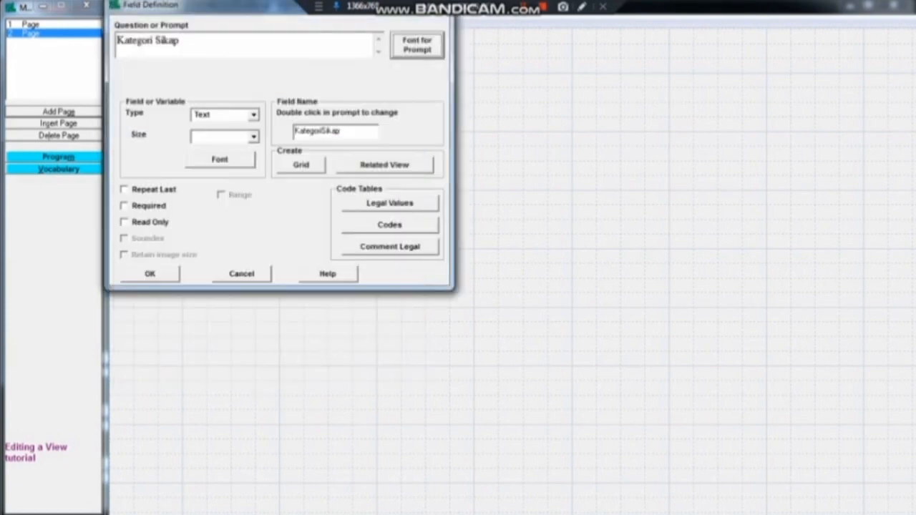
{"action": "left_click", "coordinate": [254, 137]}
{"action": "key", "text": "Return"}
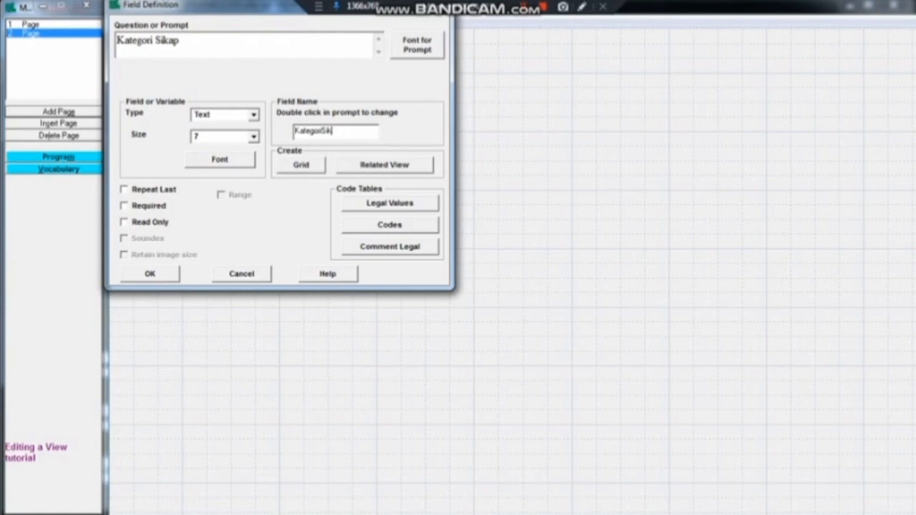
{"action": "key", "text": "BackSpace"}
{"action": "key", "text": "BackSpace"}
{"action": "key", "text": "BackSpace"}
{"action": "key", "text": "BackSpace"}
{"action": "key", "text": "BackSpace"}
{"action": "key", "text": "BackSpace"}
{"action": "key", "text": "BackSpace"}
{"action": "key", "text": "BackSpace"}
{"action": "key", "text": "BackSpace"}
{"action": "key", "text": "BackSpace"}
{"action": "key", "text": "BackSpace"}
{"action": "type", "text": "K"}
{"action": "left_click", "coordinate": [124, 223]}
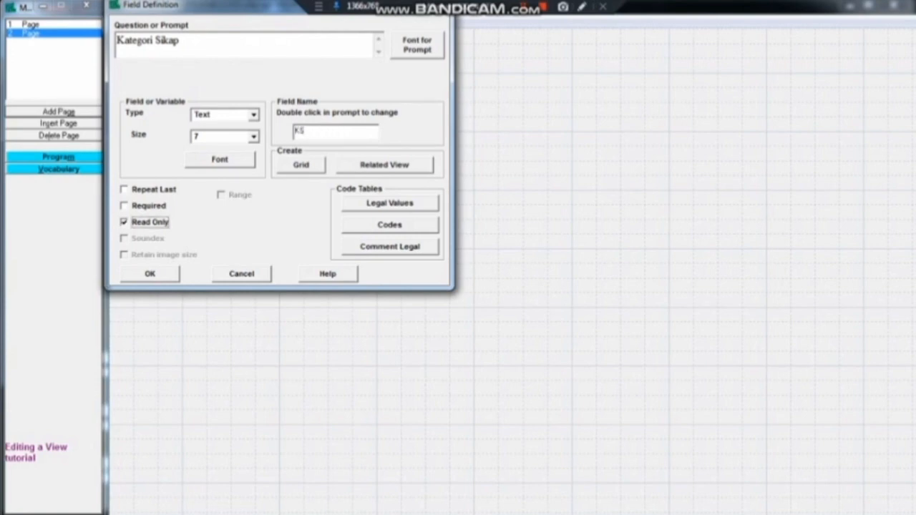
{"action": "key", "text": "Return"}
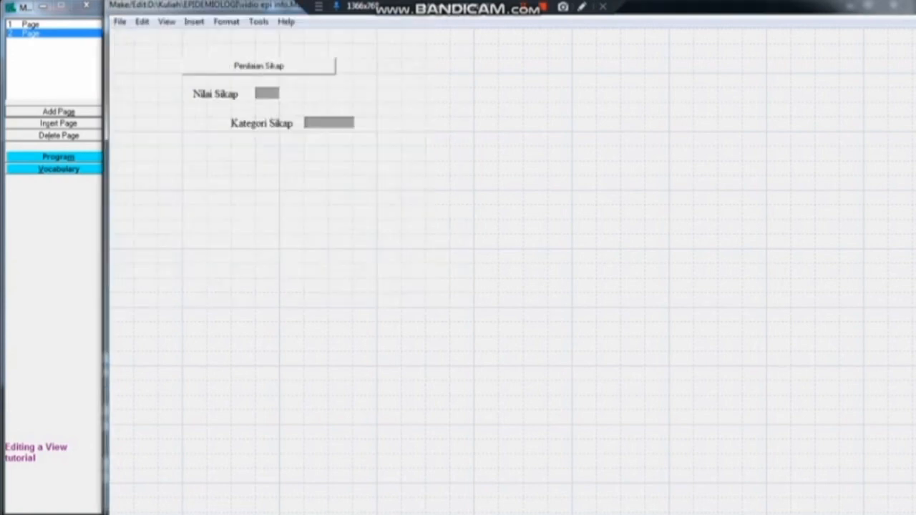
{"action": "left_click_drag", "start_coordinate": [329, 123], "coordinate": [304, 109]}
{"action": "left_click_drag", "start_coordinate": [267, 93], "coordinate": [291, 93]}
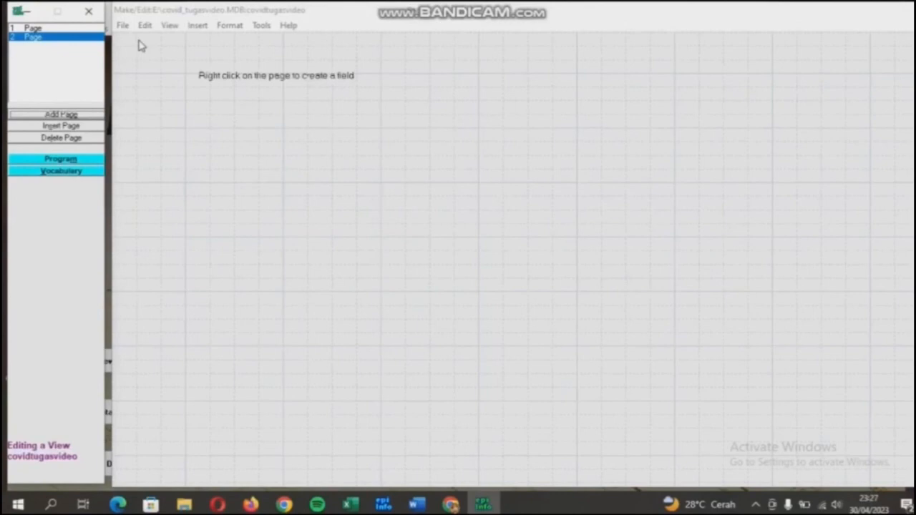
Place label 'D. TINDAKAN' (DTINDAKAN) in bold Times New Roman 12 at the top of page 2.
{"action": "right_click", "coordinate": [139, 44]}
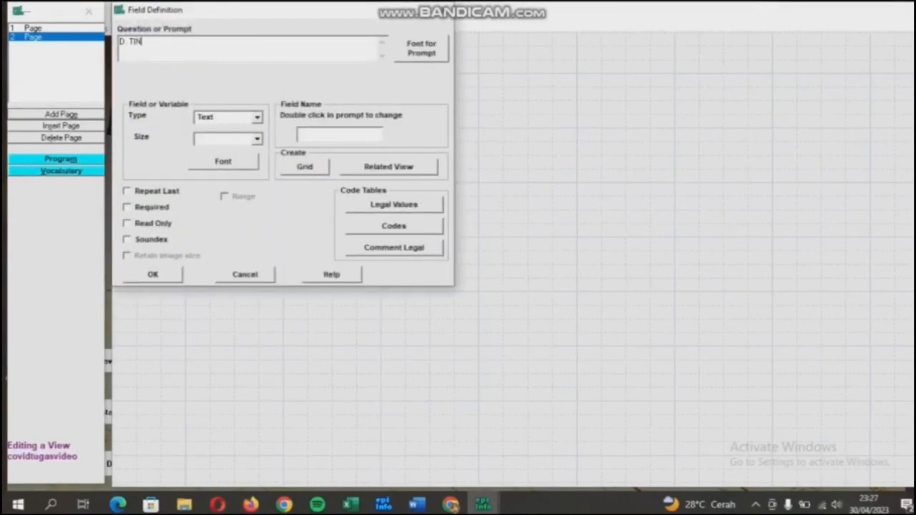
{"action": "left_click", "coordinate": [256, 117]}
{"action": "left_click", "coordinate": [214, 137]}
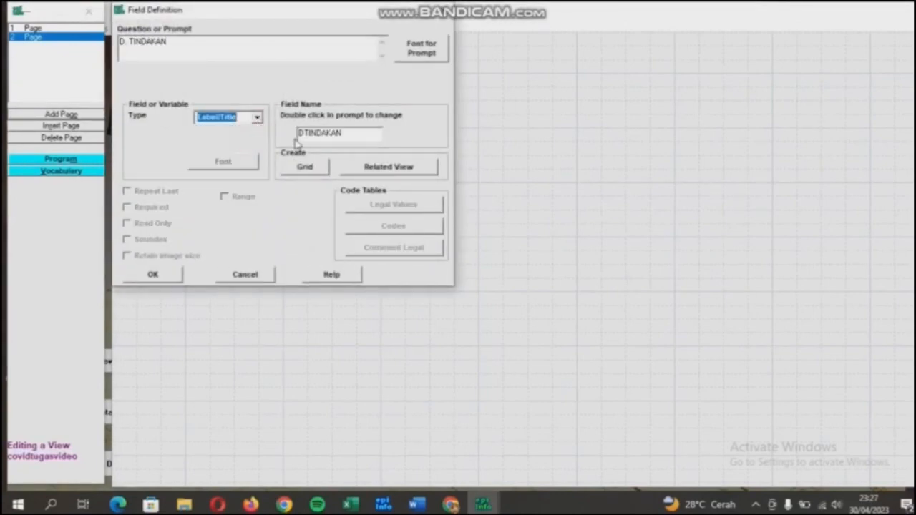
{"action": "left_click", "coordinate": [422, 59]}
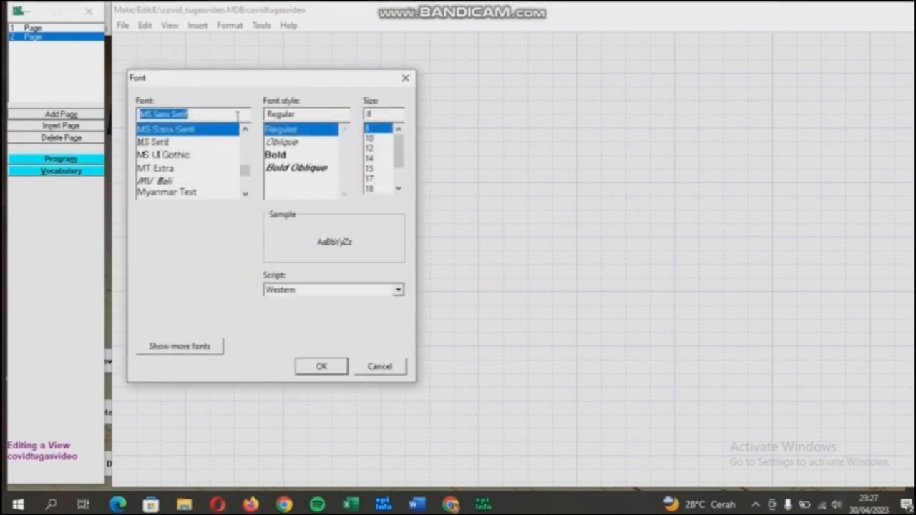
{"action": "type", "text": "TiMES"}
{"action": "left_click", "coordinate": [208, 128]}
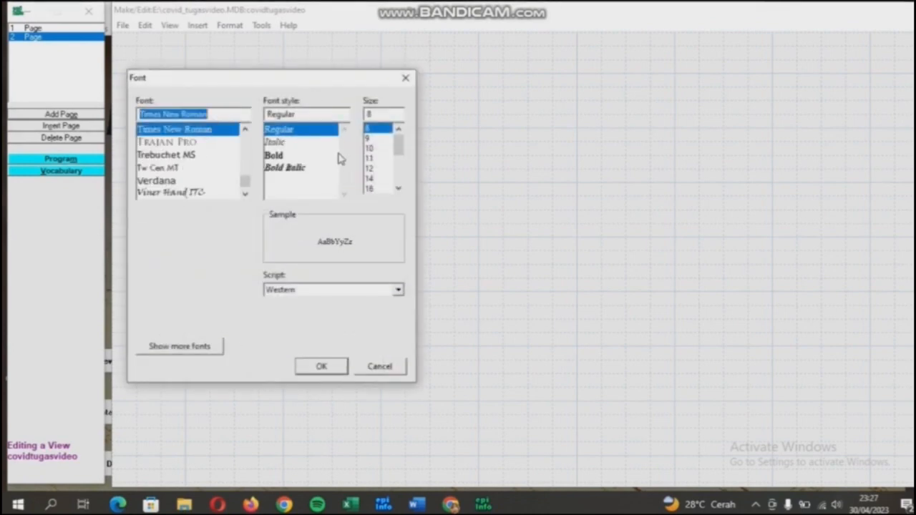
{"action": "left_click", "coordinate": [308, 155]}
{"action": "left_click", "coordinate": [370, 169]}
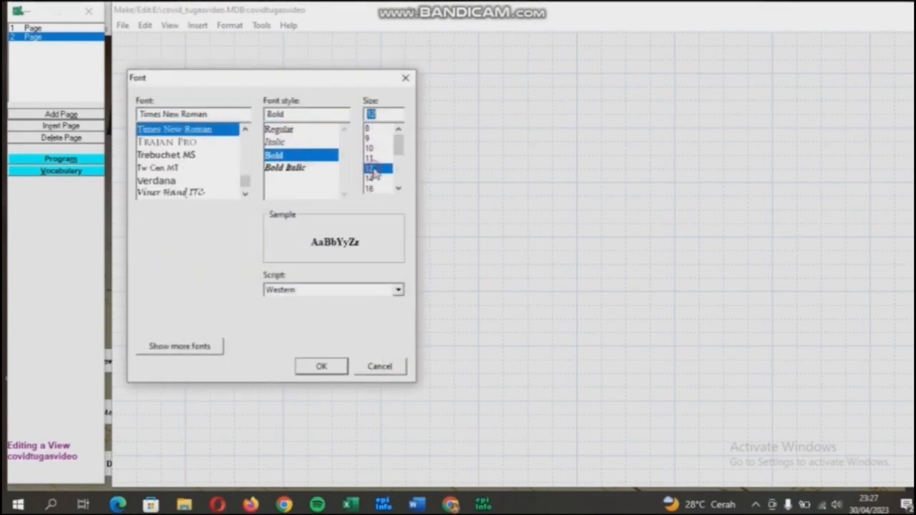
{"action": "left_click", "coordinate": [325, 372]}
{"action": "left_click", "coordinate": [172, 281]}
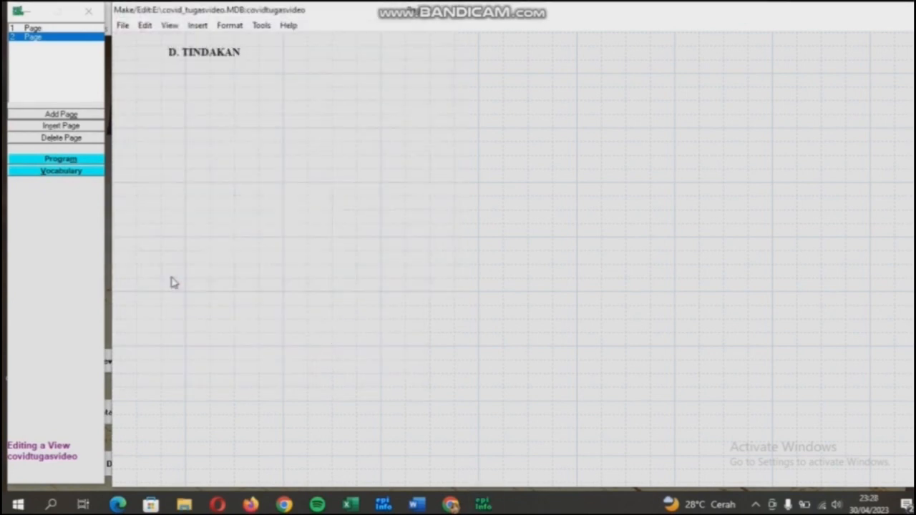
Paste action question 1 as a one-digit Number field with range 0–1, clearing its long field name.
{"action": "right_click", "coordinate": [177, 76]}
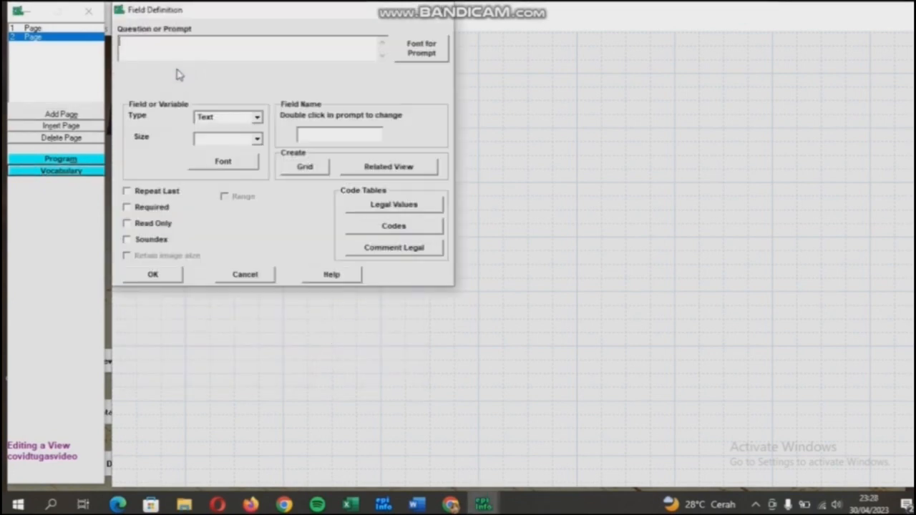
{"action": "type", "text": "1. Menggunakan masker standar kesehatan saat bertemu dengan orang lain maupun beraktivitas diluar rumah"}
{"action": "left_click", "coordinate": [257, 118]}
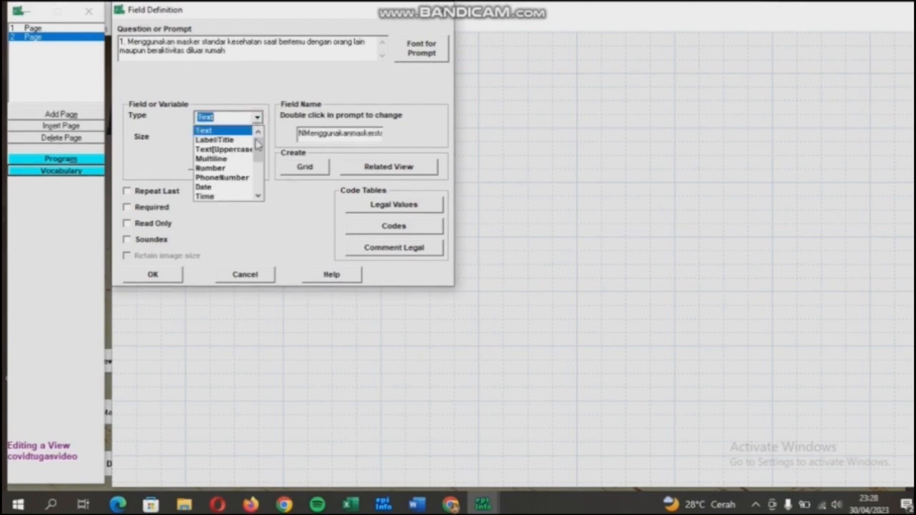
{"action": "left_click", "coordinate": [247, 167]}
{"action": "left_click", "coordinate": [257, 139]}
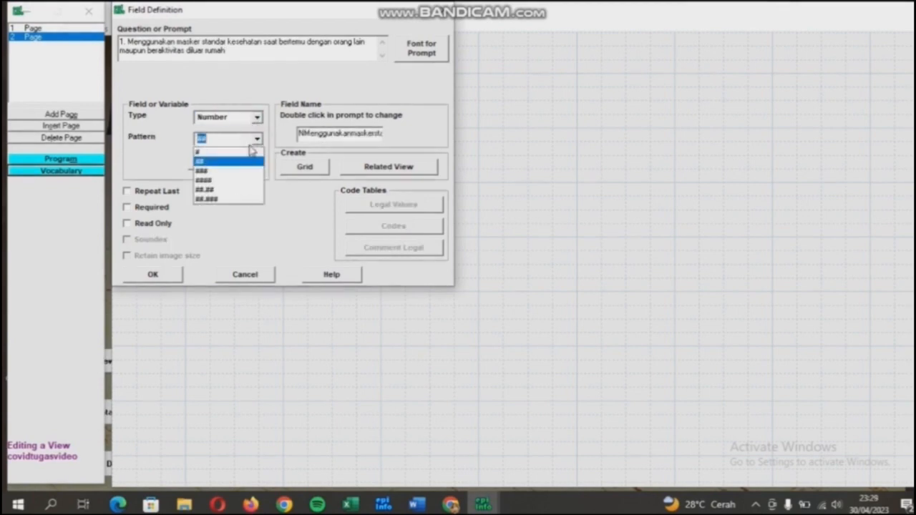
{"action": "left_click", "coordinate": [241, 159]}
{"action": "left_click", "coordinate": [224, 196]}
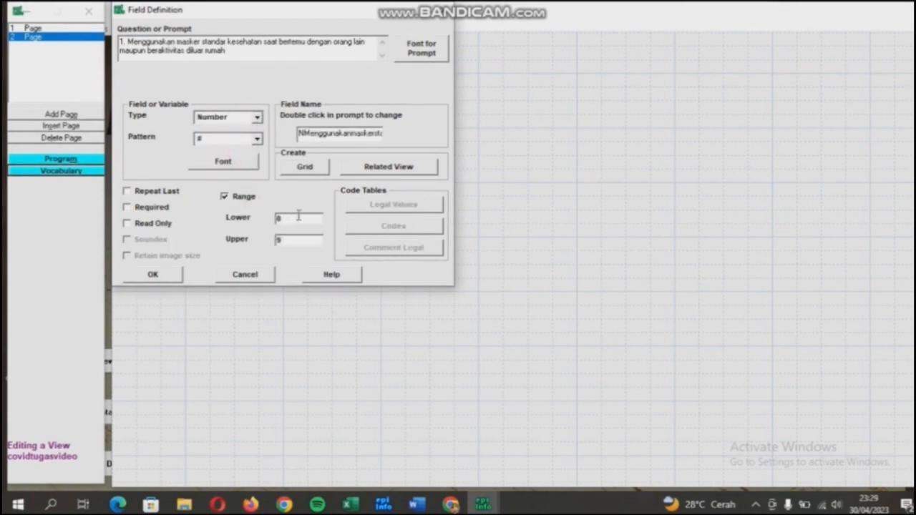
{"action": "double_click", "coordinate": [362, 136]}
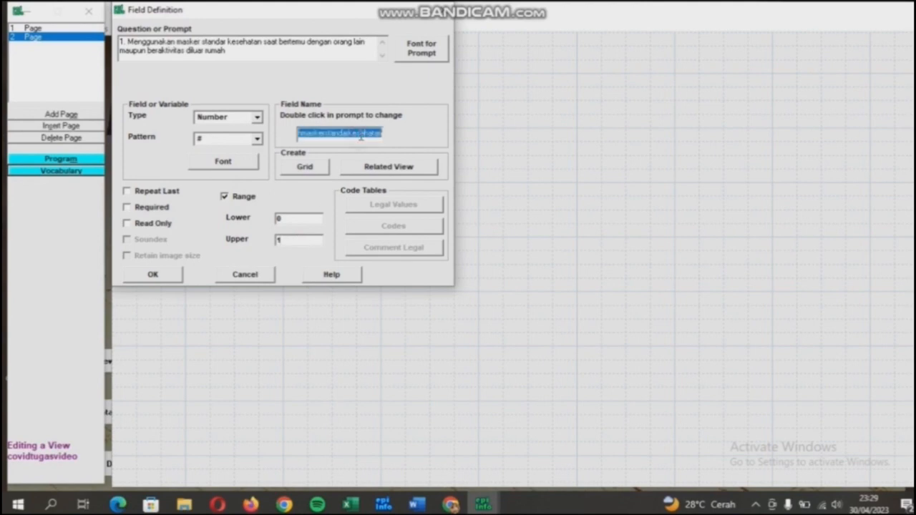
{"action": "key", "text": "BackSpace"}
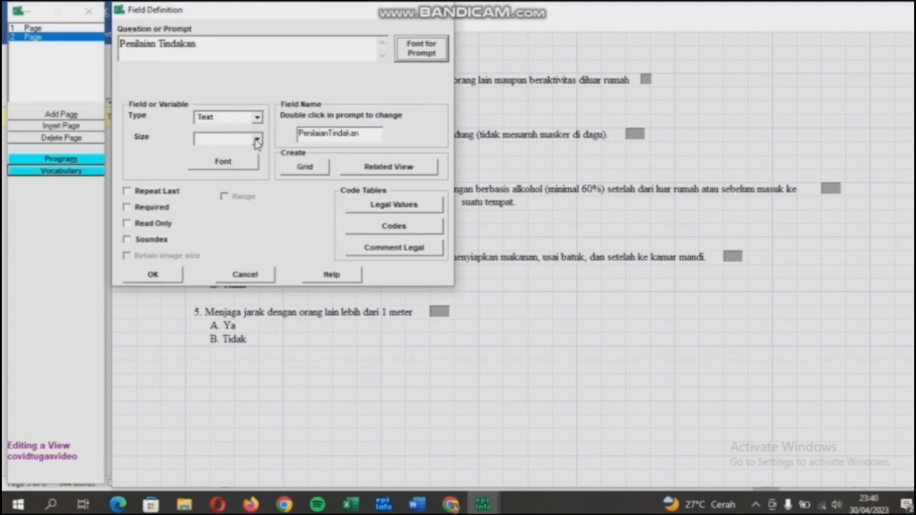
Add command button PT for Penilaian Tindakan and a read-only Nilai Tindakan field NT.
{"action": "left_click", "coordinate": [257, 118]}
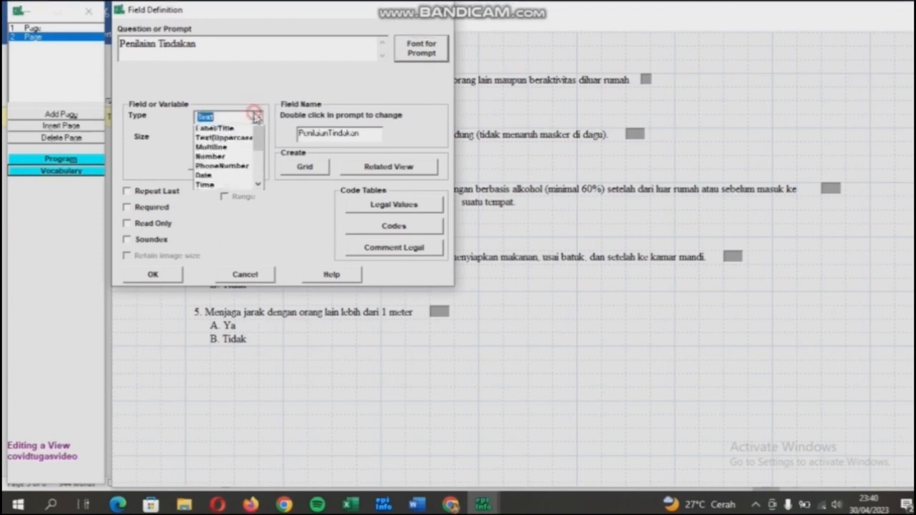
{"action": "left_click_drag", "start_coordinate": [258, 158], "coordinate": [258, 174]}
{"action": "left_click", "coordinate": [238, 177]}
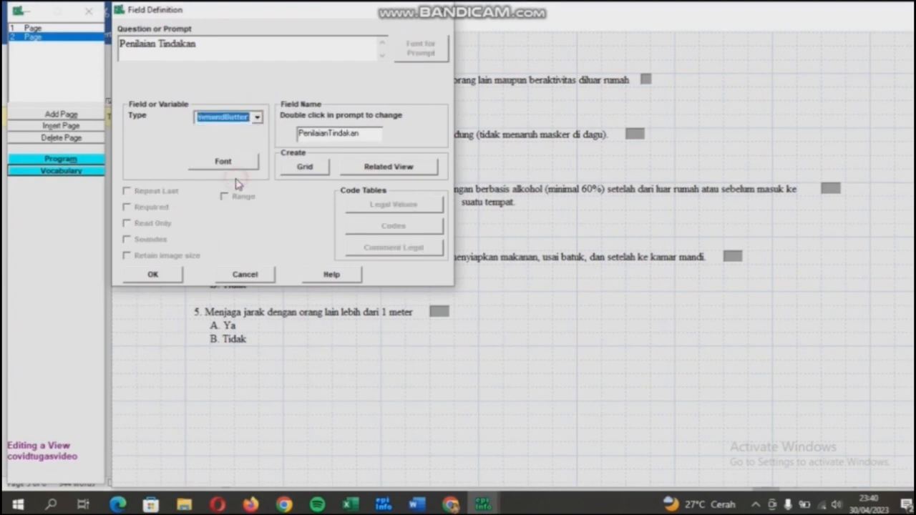
{"action": "double_click", "coordinate": [341, 136]}
{"action": "type", "text": "P"}
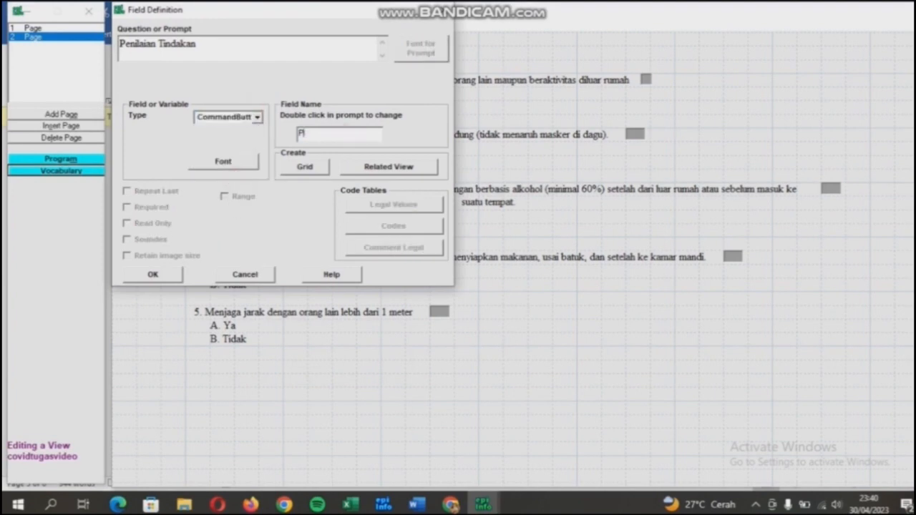
{"action": "type", "text": "T"}
{"action": "left_click", "coordinate": [164, 276]}
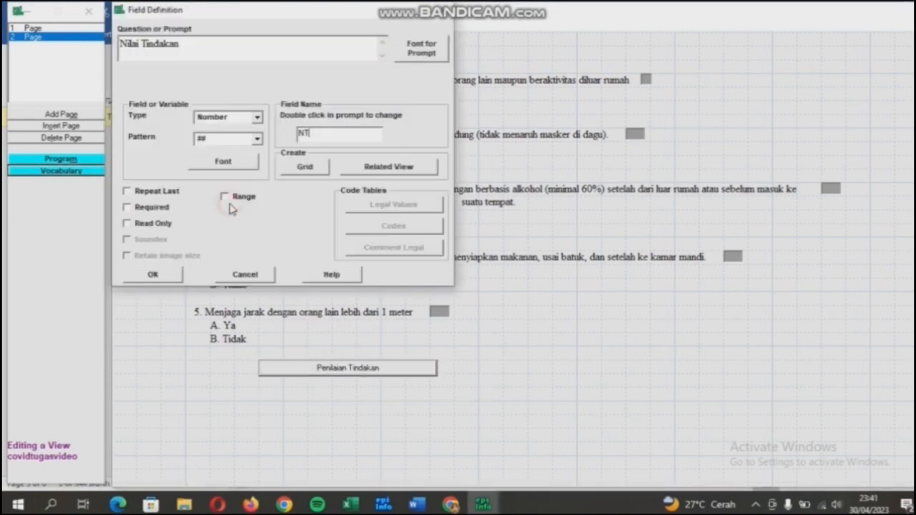
{"action": "left_click", "coordinate": [146, 225]}
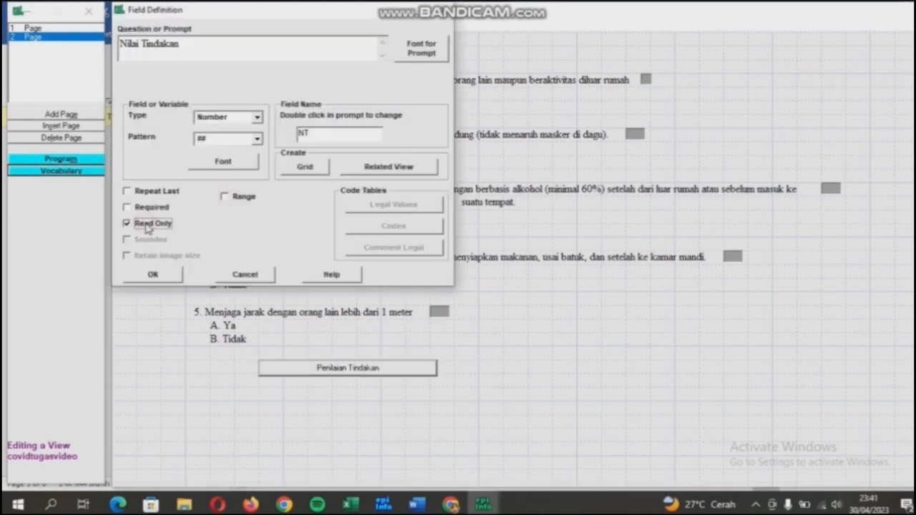
{"action": "left_click", "coordinate": [158, 279]}
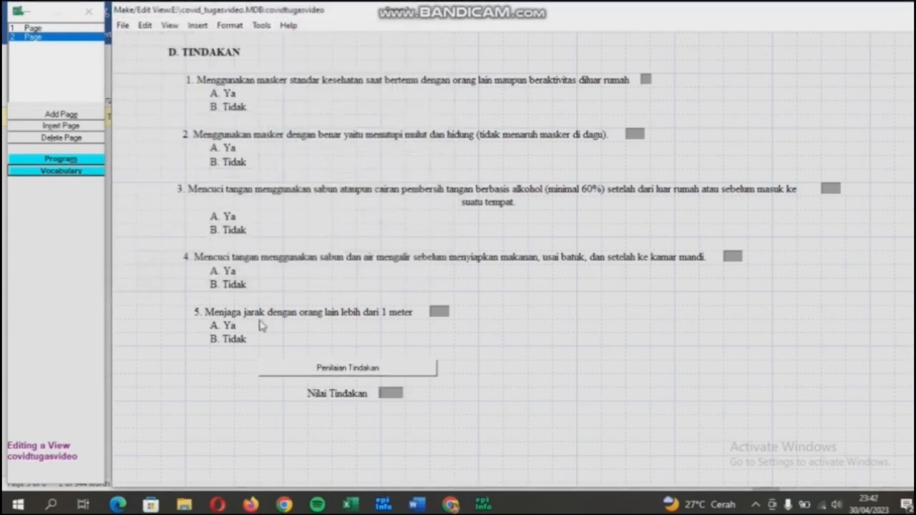
Add read-only Text field 'Kategori Tindakan' (KT), length 7, under Nilai Tindakan.
{"action": "right_click", "coordinate": [328, 415]}
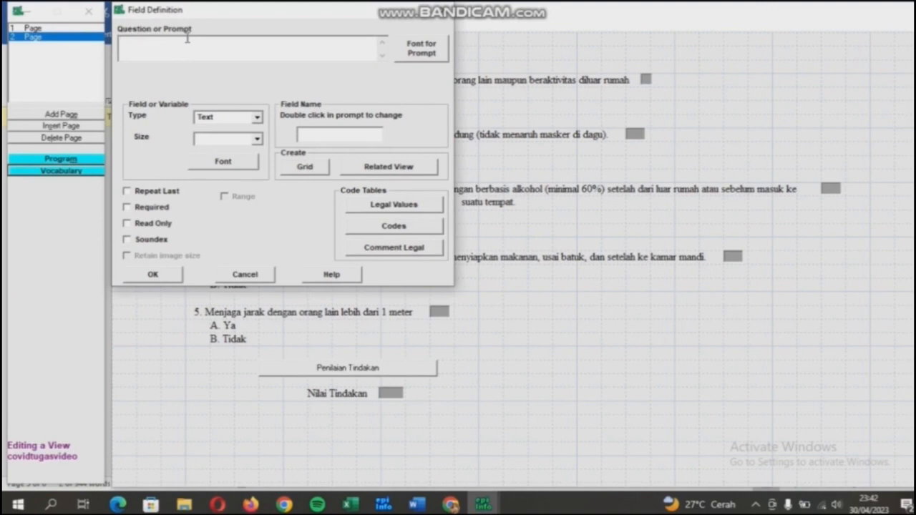
{"action": "type", "text": "Kategori Tindakan"}
{"action": "left_click", "coordinate": [234, 138]}
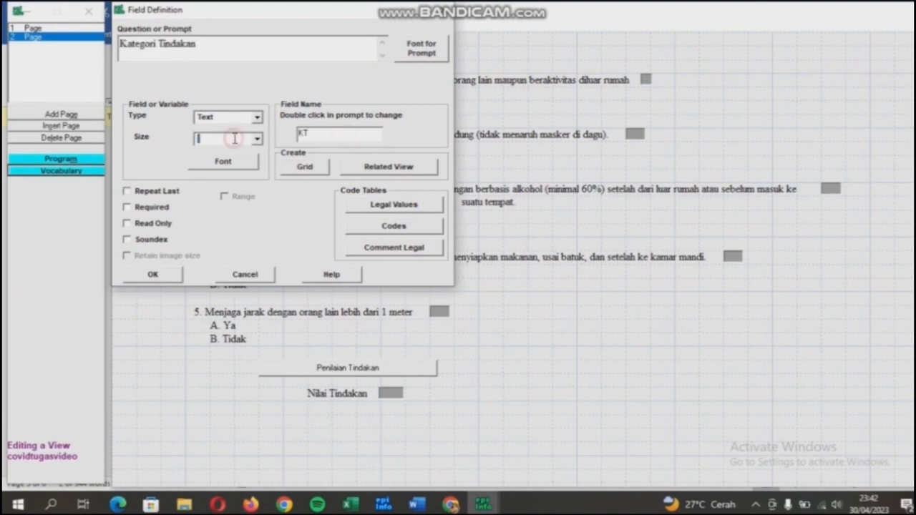
{"action": "type", "text": "7"}
{"action": "left_click", "coordinate": [170, 225]}
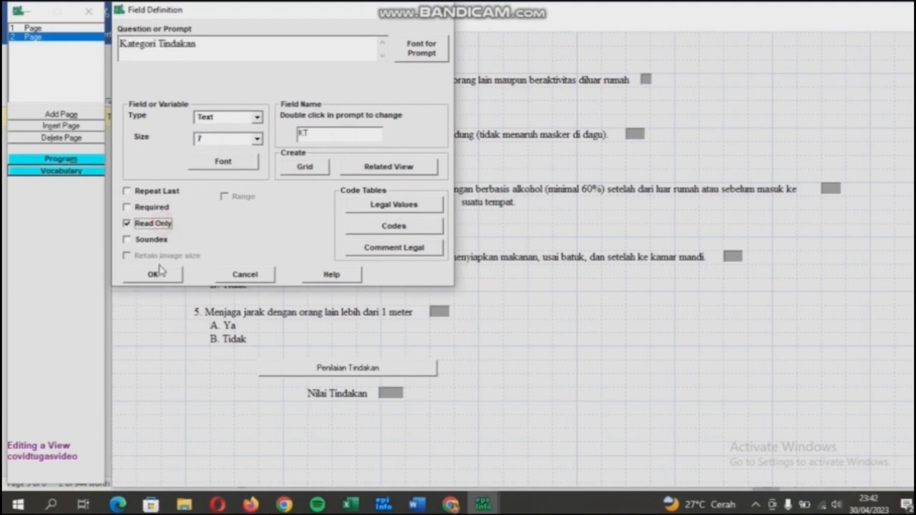
{"action": "left_click", "coordinate": [159, 275]}
{"action": "left_click_drag", "start_coordinate": [380, 417], "coordinate": [345, 413]}
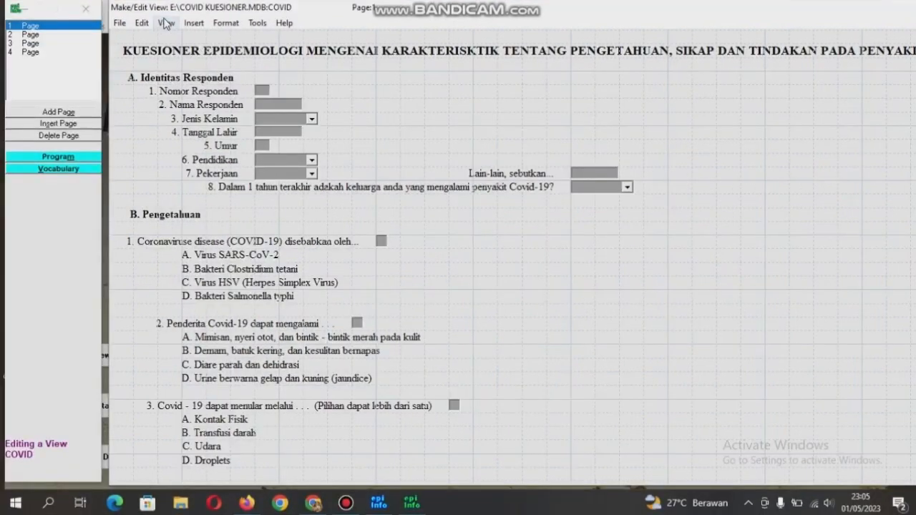
Open the form's Check Code editor and select a field for check commands.
{"action": "left_click", "coordinate": [166, 23]}
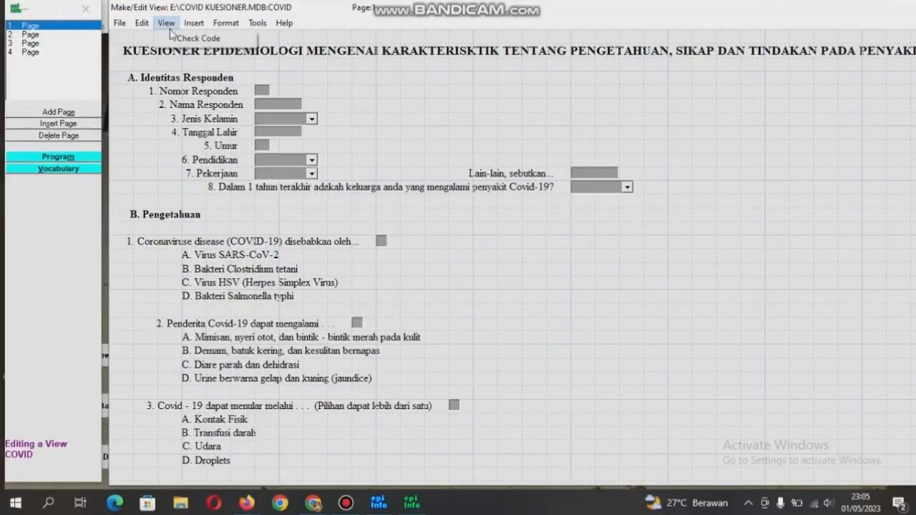
{"action": "left_click", "coordinate": [174, 38]}
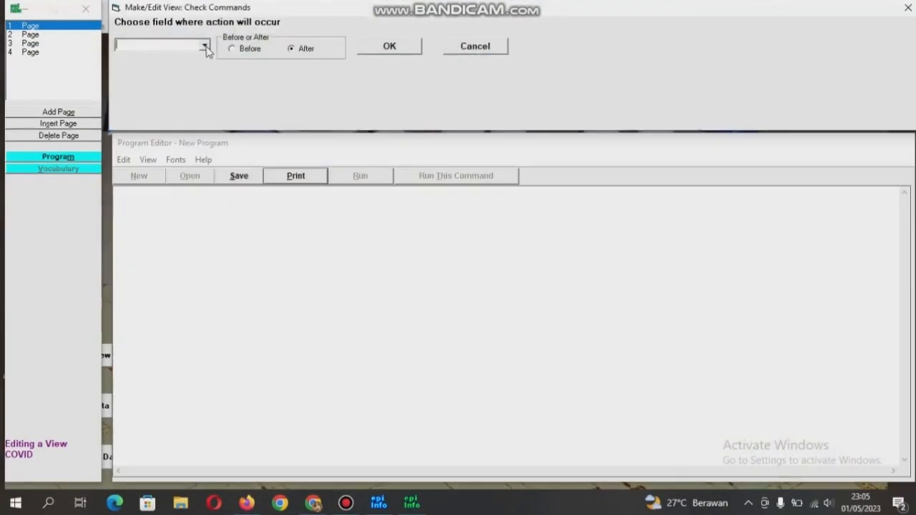
{"action": "left_click", "coordinate": [205, 46]}
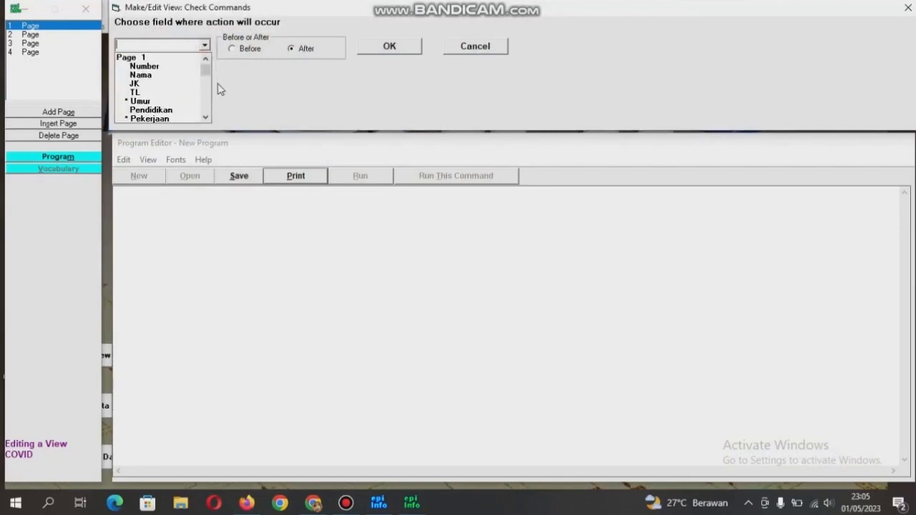
{"action": "mouse_move", "coordinate": [205, 73]}
{"action": "left_mouse_down"}
{"action": "mouse_move", "coordinate": [205, 64]}
{"action": "mouse_move", "coordinate": [205, 77]}
{"action": "left_mouse_up"}
{"action": "left_click", "coordinate": [194, 83]}
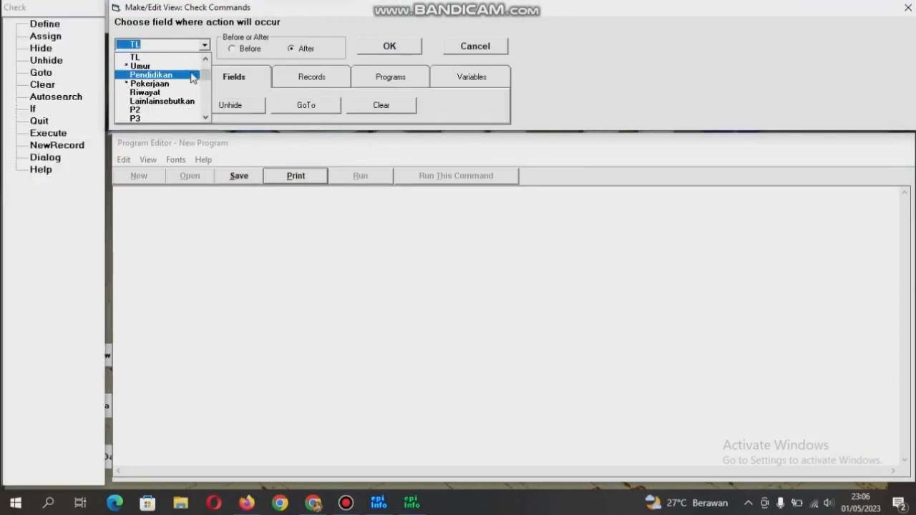
{"action": "left_click", "coordinate": [190, 70]}
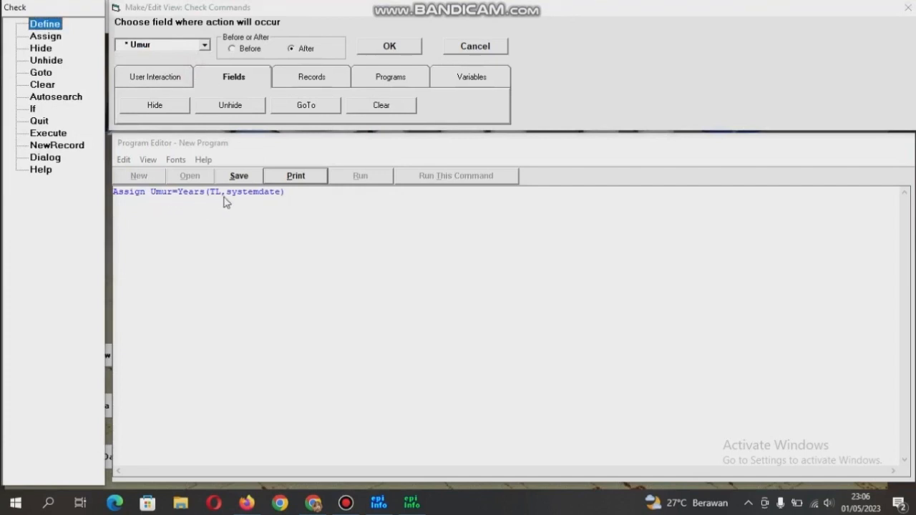
Review the check code for Pekerjaan, PP, NilaiPengetahuan, NS, PS, NT and PT.
{"action": "left_click", "coordinate": [204, 45]}
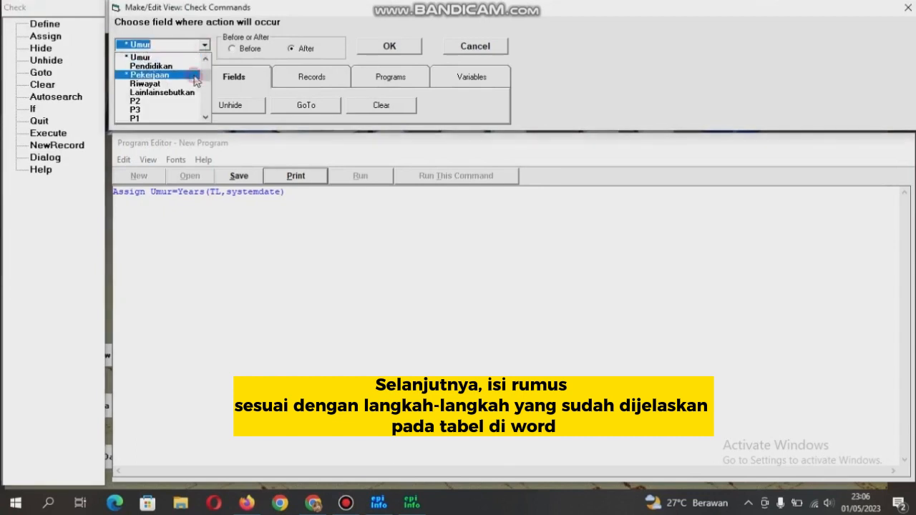
{"action": "left_click", "coordinate": [194, 76]}
{"action": "left_click", "coordinate": [203, 44]}
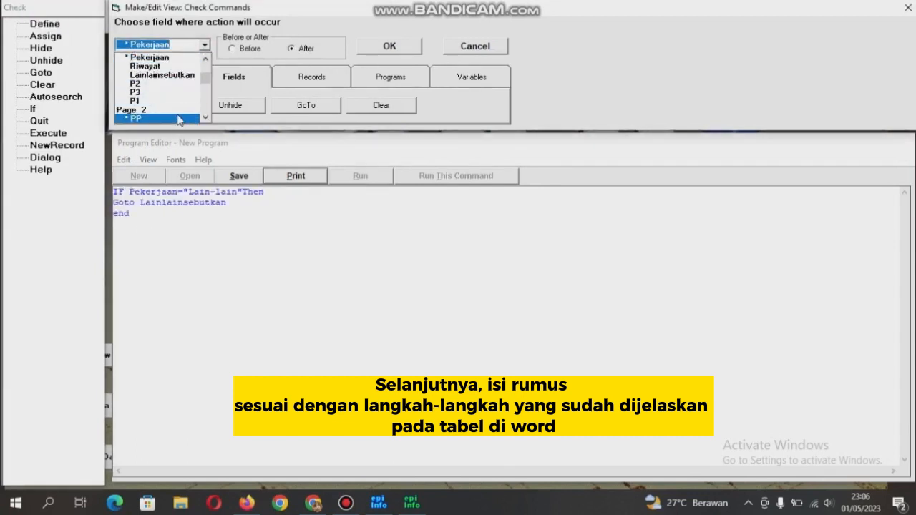
{"action": "left_click", "coordinate": [136, 119]}
{"action": "left_click", "coordinate": [203, 44]}
{"action": "left_click", "coordinate": [188, 97]}
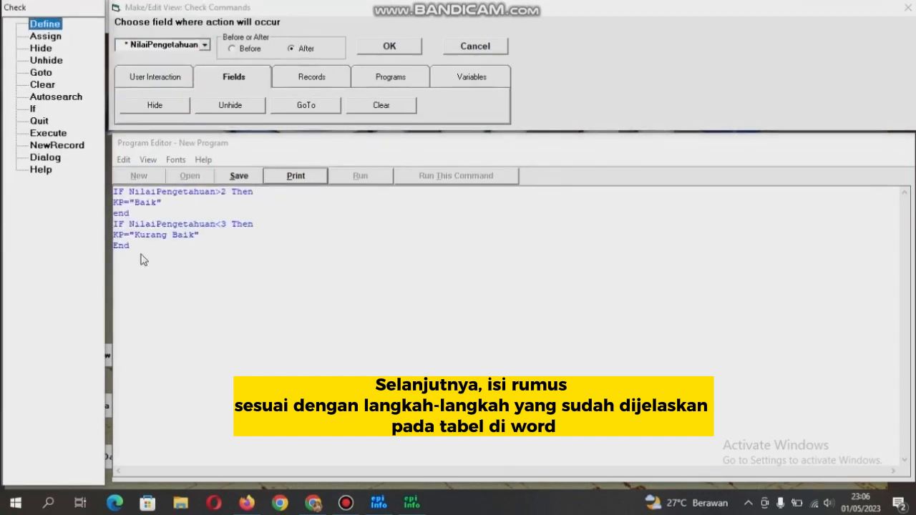
{"action": "left_click", "coordinate": [204, 44]}
{"action": "left_click", "coordinate": [190, 96]}
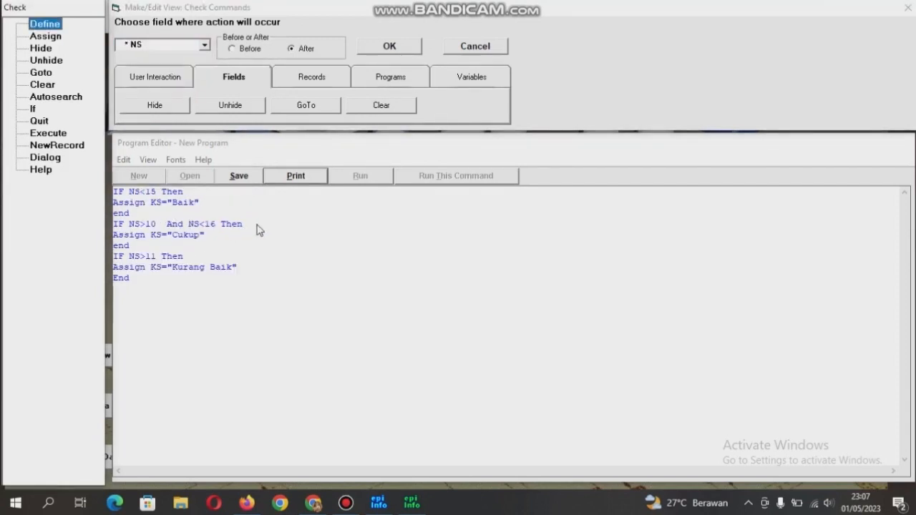
{"action": "left_click", "coordinate": [204, 44]}
{"action": "left_click", "coordinate": [185, 72]}
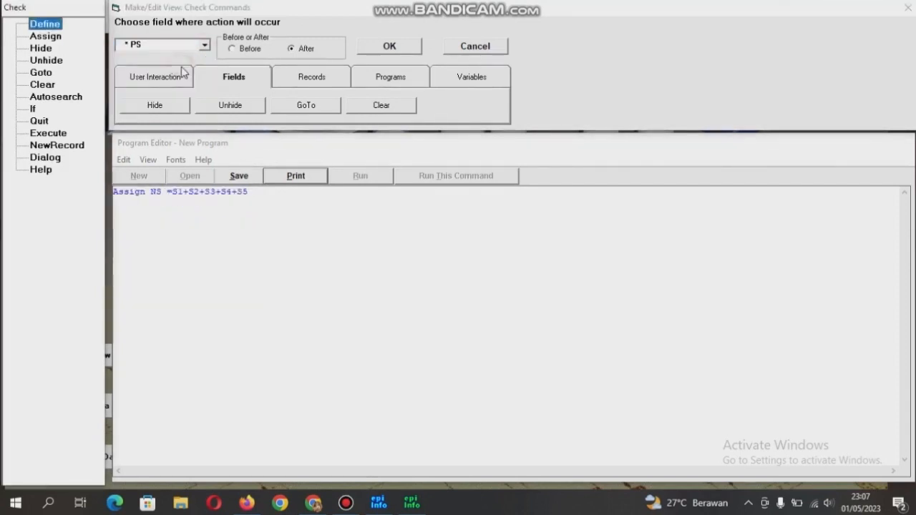
{"action": "left_click", "coordinate": [204, 44]}
{"action": "left_click", "coordinate": [143, 76]}
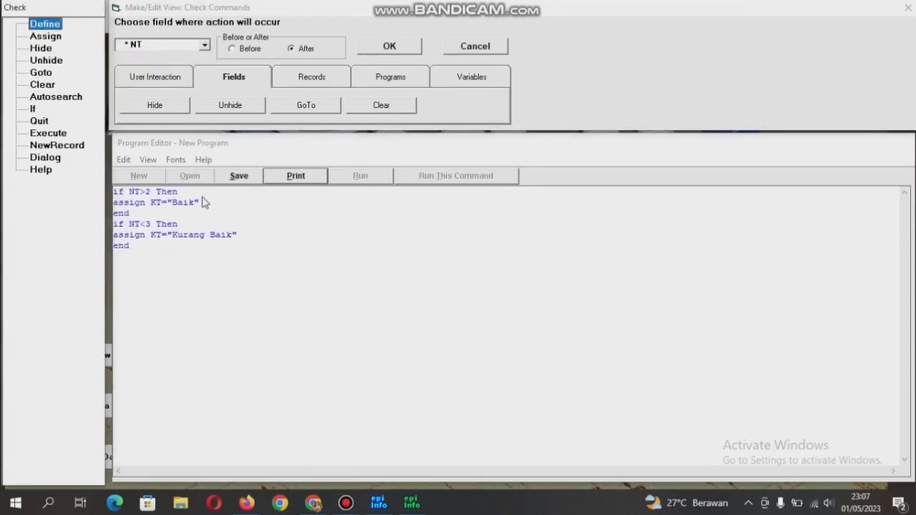
{"action": "left_click", "coordinate": [204, 45]}
{"action": "left_click", "coordinate": [189, 87]}
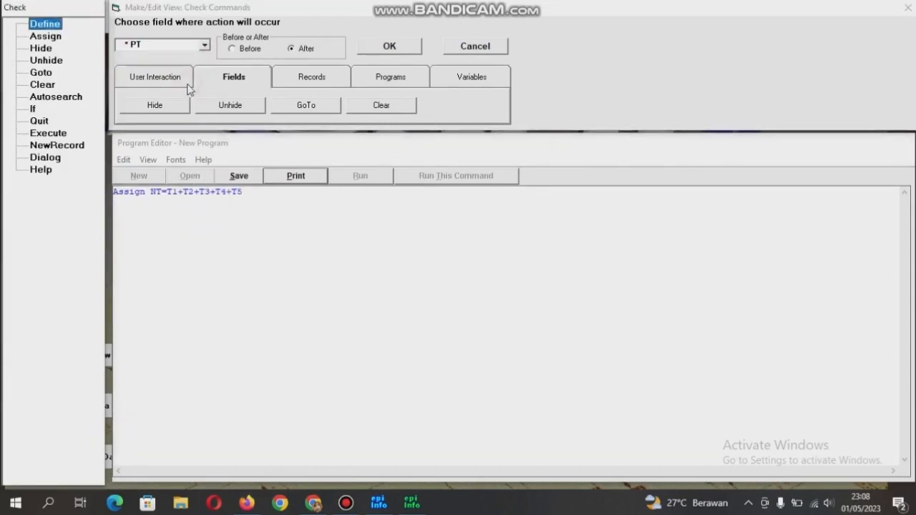
{"action": "left_click", "coordinate": [205, 45]}
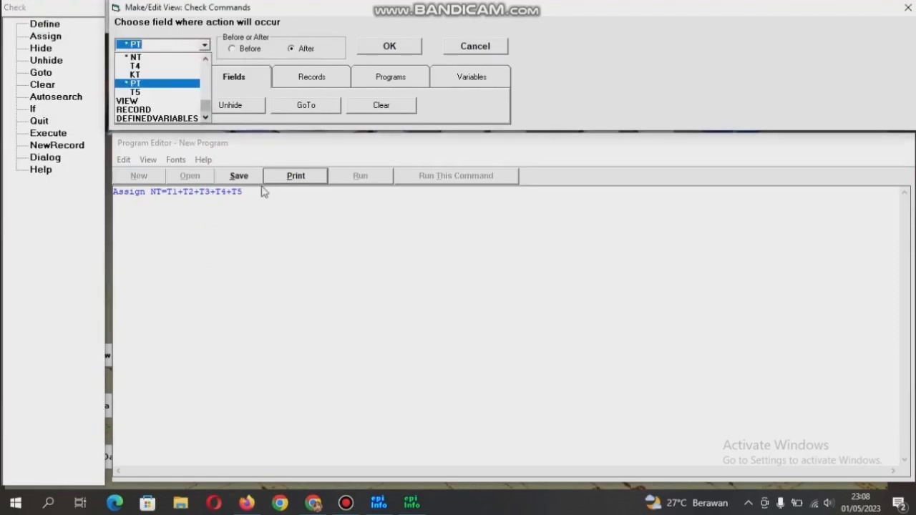
{"action": "left_click", "coordinate": [259, 191]}
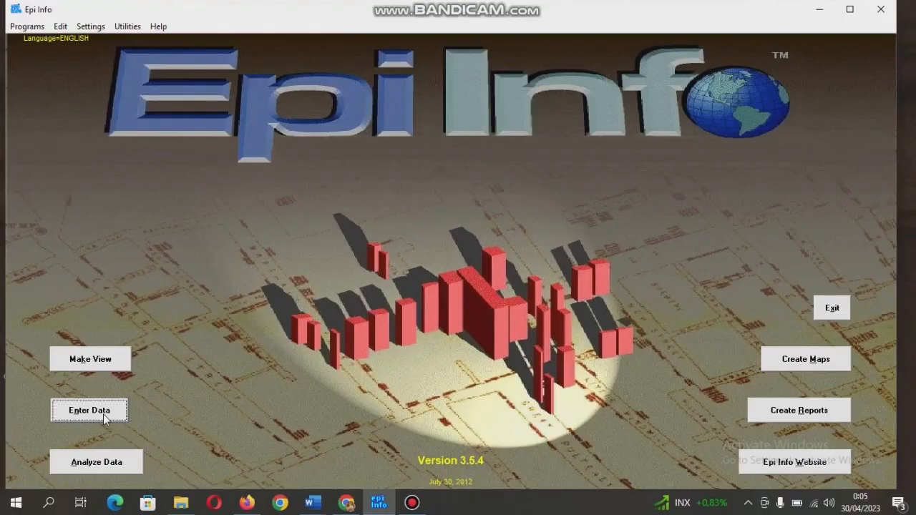
Open the COVID KUESIONER project's COVID table form in Enter Data.
{"action": "left_click", "coordinate": [103, 413]}
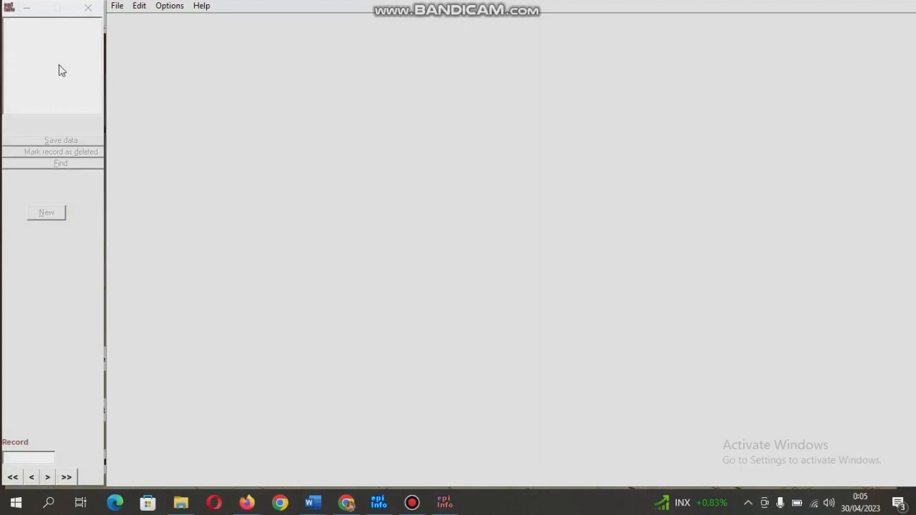
{"action": "left_click", "coordinate": [117, 9]}
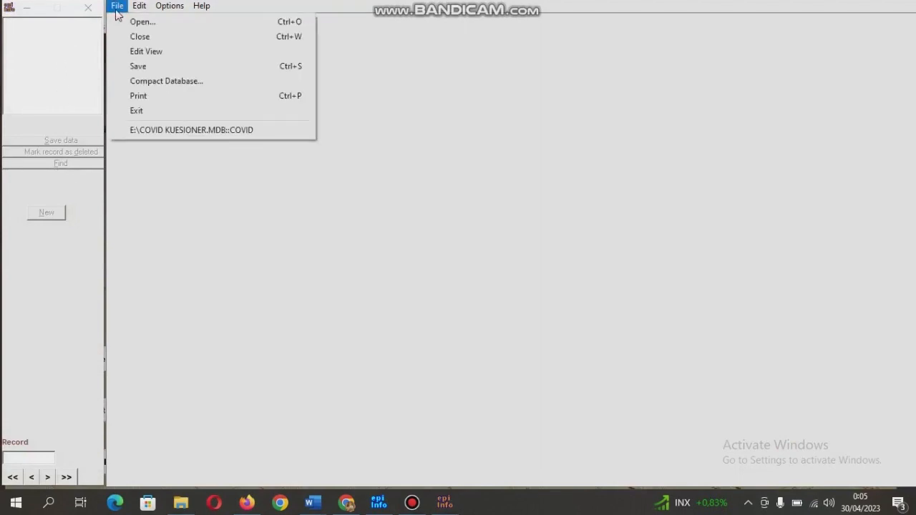
{"action": "left_click", "coordinate": [135, 22]}
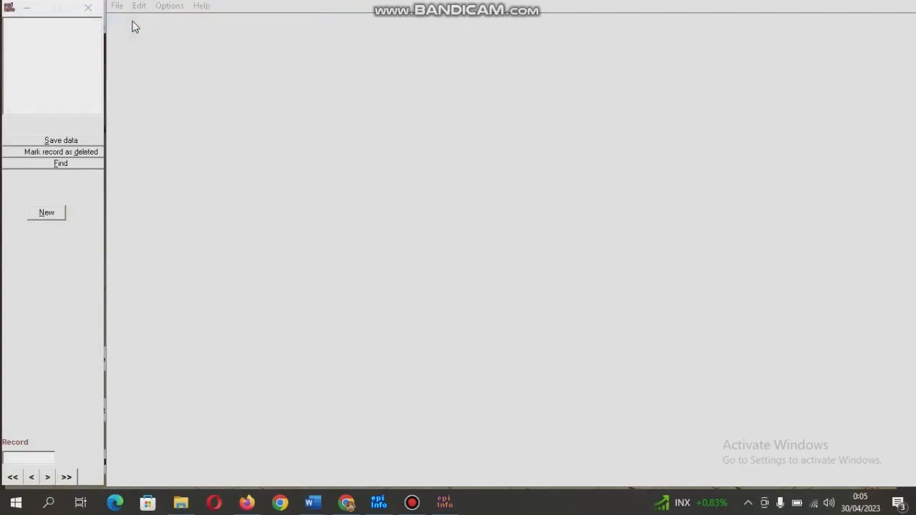
{"action": "left_click", "coordinate": [261, 196]}
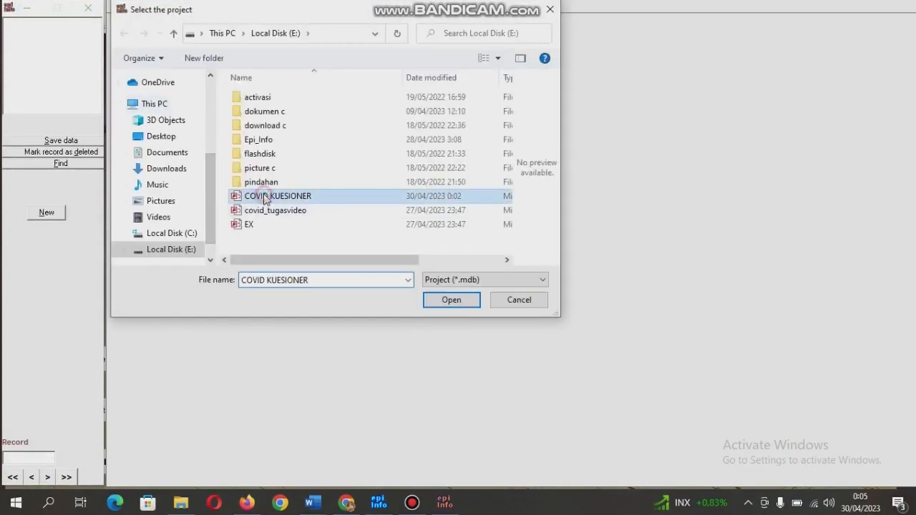
{"action": "left_click", "coordinate": [464, 301]}
{"action": "left_click", "coordinate": [606, 223]}
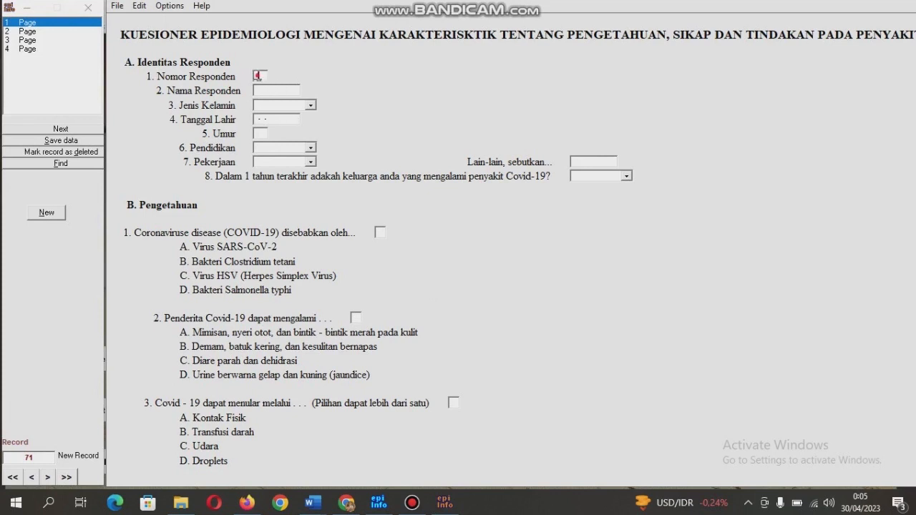
Enter the respondent's name, birth date, age 22, SMA education, occupation Mahasiswa, and IYA for question 8.
{"action": "key", "text": "Return"}
{"action": "key", "text": "Return"}
{"action": "type", "text": "1"}
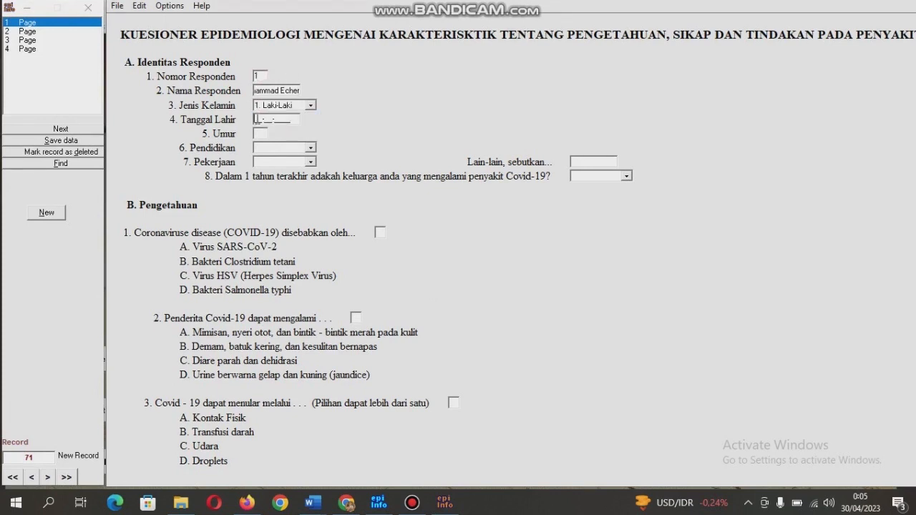
{"action": "type", "text": "1204200122"}
{"action": "left_click", "coordinate": [310, 148]}
{"action": "left_click", "coordinate": [286, 176]}
{"action": "left_click", "coordinate": [311, 163]}
{"action": "left_click", "coordinate": [286, 207]}
{"action": "left_click", "coordinate": [601, 163]}
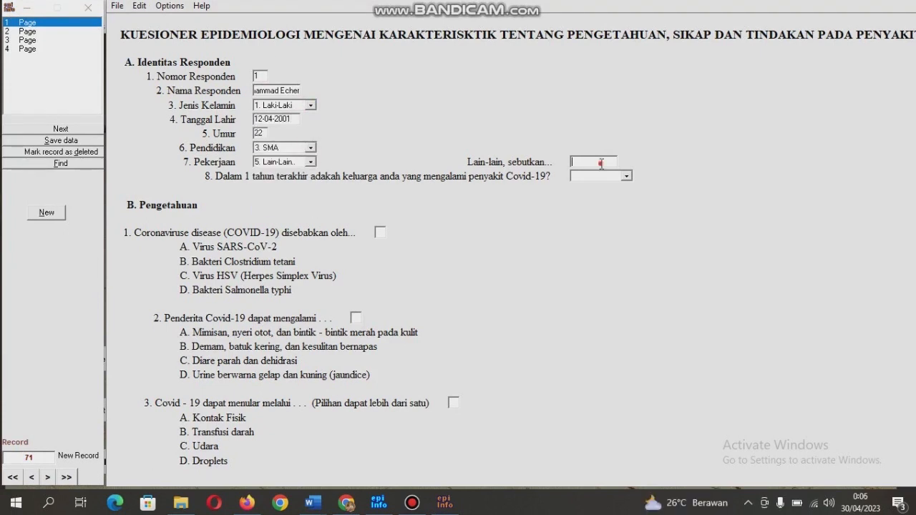
{"action": "type", "text": "Mahasiswa"}
{"action": "left_click", "coordinate": [583, 176]}
{"action": "left_click", "coordinate": [614, 186]}
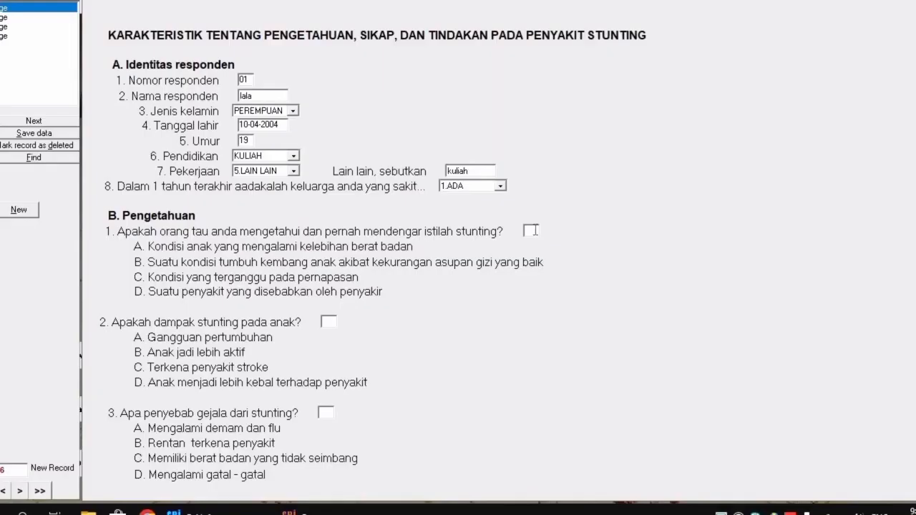
{"action": "left_click", "coordinate": [534, 231]}
On page 2, calculate the knowledge score: Nilai Pengetahuan 8, Kategori Pengetahuan Baik.
{"action": "left_click", "coordinate": [35, 16]}
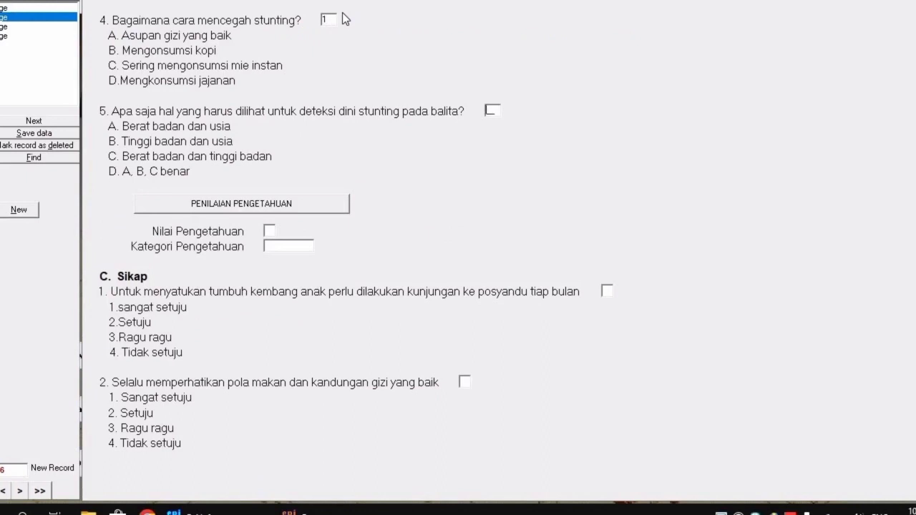
{"action": "left_click", "coordinate": [311, 208]}
{"action": "mouse_move", "coordinate": [307, 510]}
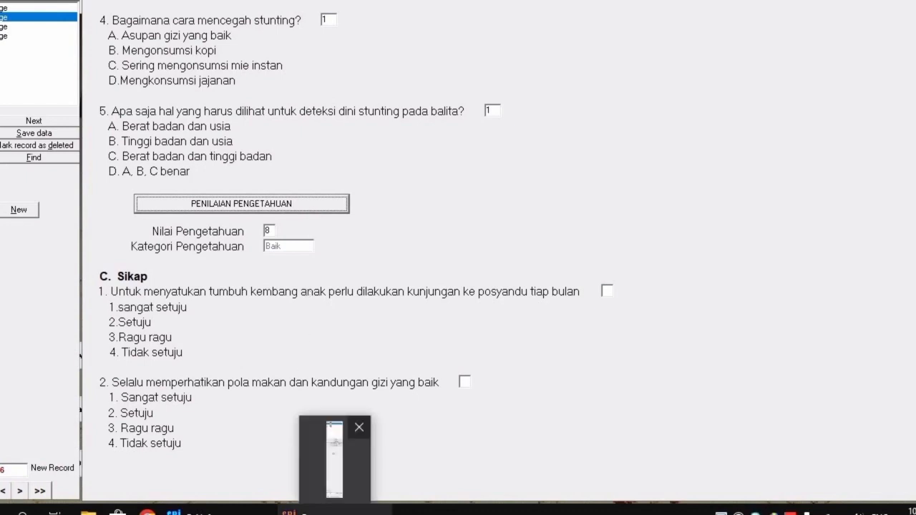
{"action": "left_click", "coordinate": [722, 512]}
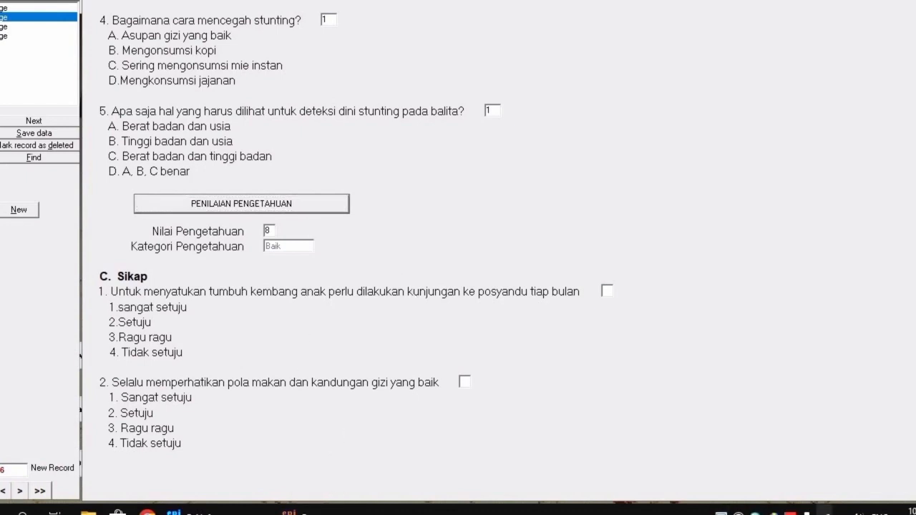
{"action": "left_click", "coordinate": [721, 510]}
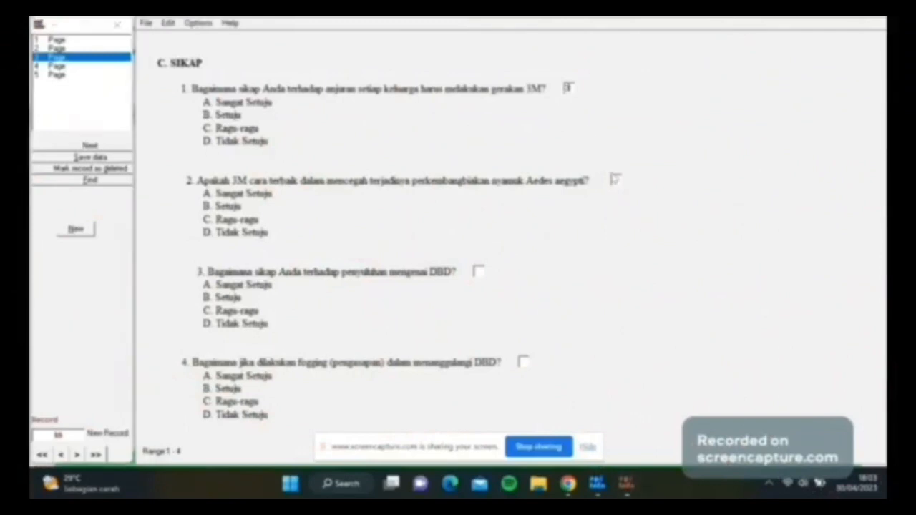
Answer attitude questions 2–4 with 4 and compute the attitude score (Nilai Sikap 17, Baik).
{"action": "left_click", "coordinate": [615, 180]}
{"action": "type", "text": "4"}
{"action": "left_click", "coordinate": [479, 272]}
{"action": "type", "text": "4"}
{"action": "left_click", "coordinate": [524, 362]}
{"action": "type", "text": "4"}
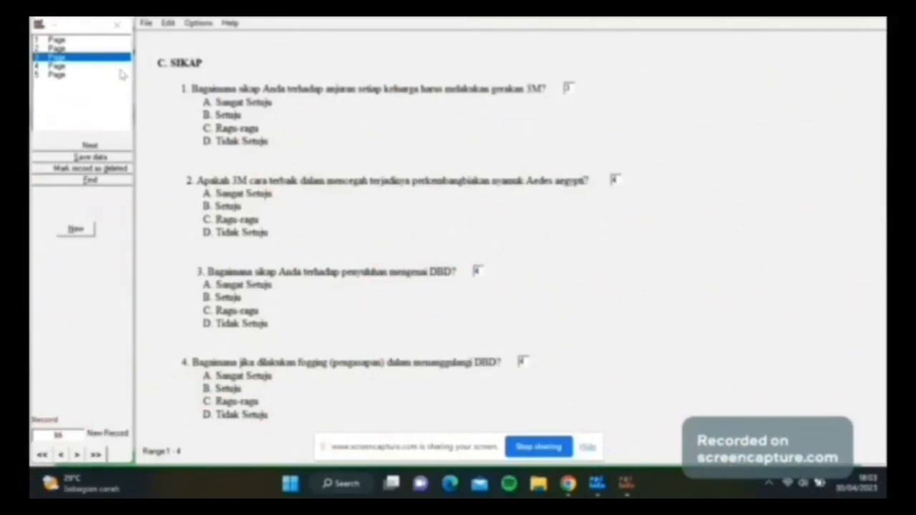
{"action": "left_click", "coordinate": [83, 66]}
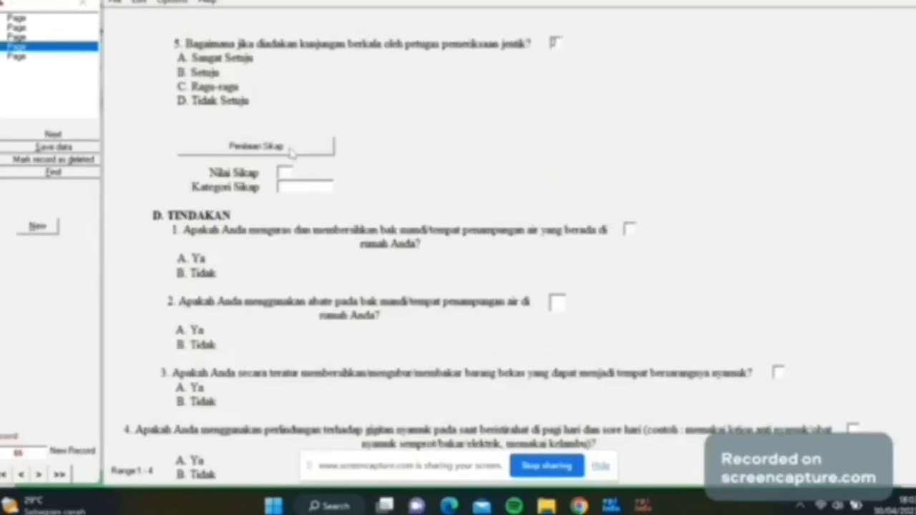
{"action": "left_click", "coordinate": [299, 158]}
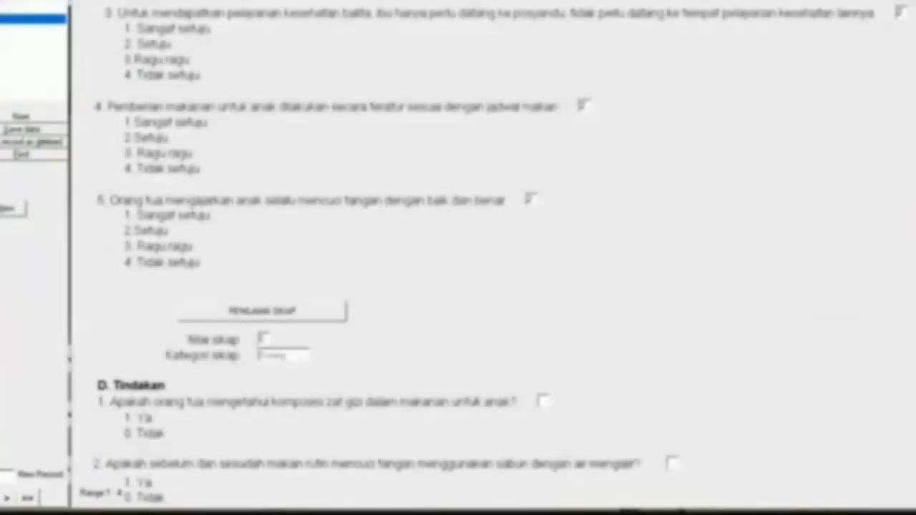
Enter 1 for the action questions, compute the action score, and save the record.
{"action": "left_click", "coordinate": [541, 401]}
{"action": "type", "text": "1"}
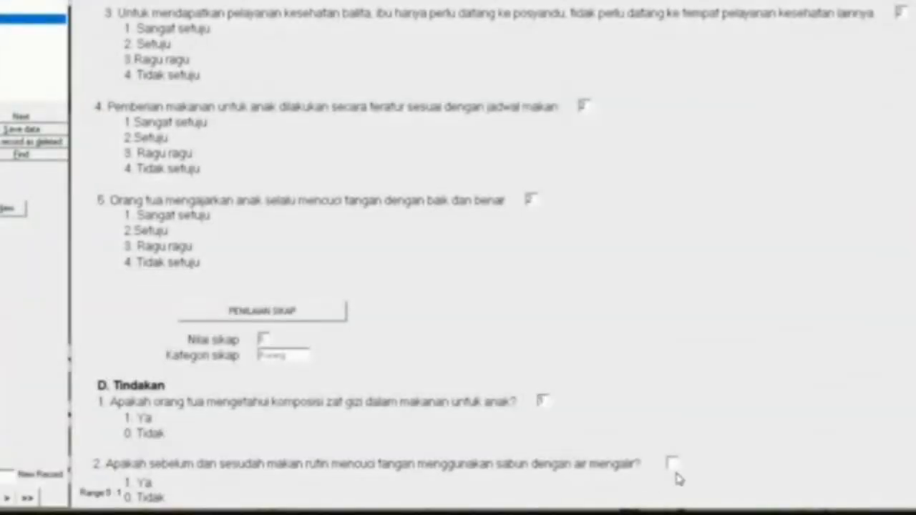
{"action": "left_click", "coordinate": [670, 464]}
{"action": "type", "text": "1"}
{"action": "left_click", "coordinate": [7, 28]}
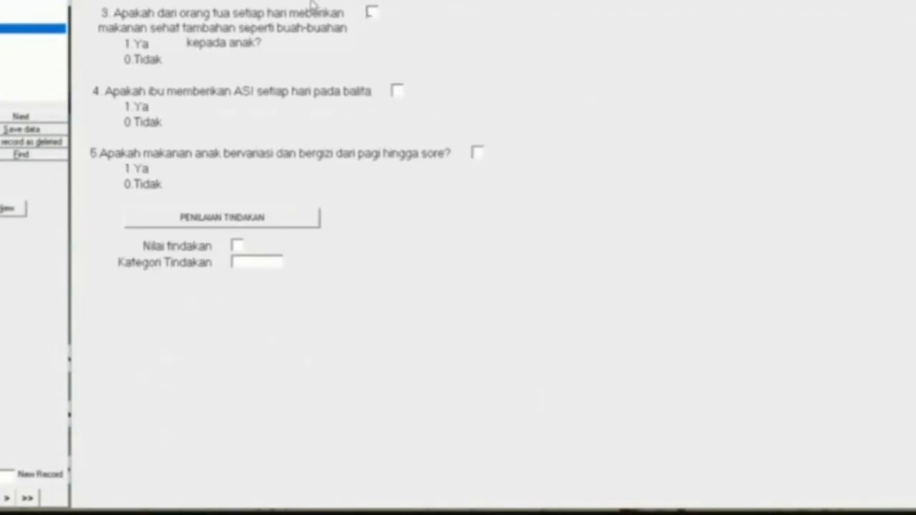
{"action": "left_click", "coordinate": [396, 89]}
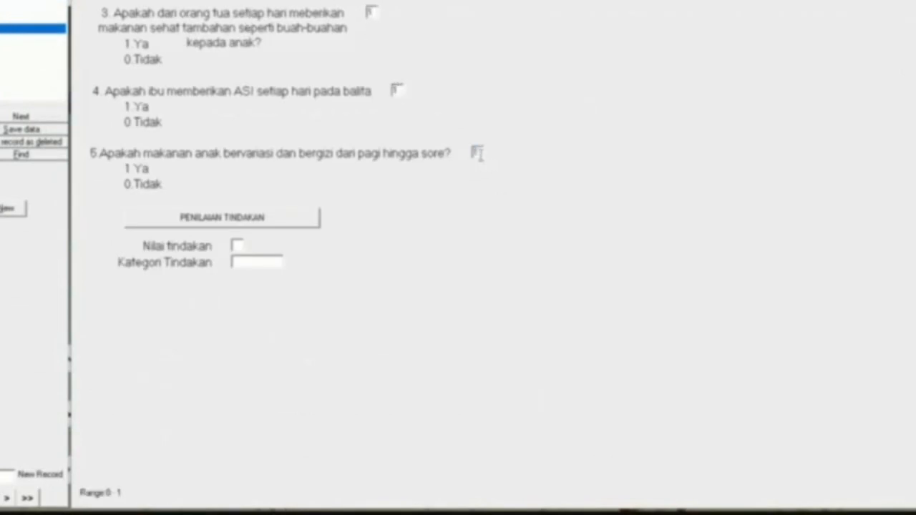
{"action": "left_click", "coordinate": [282, 218]}
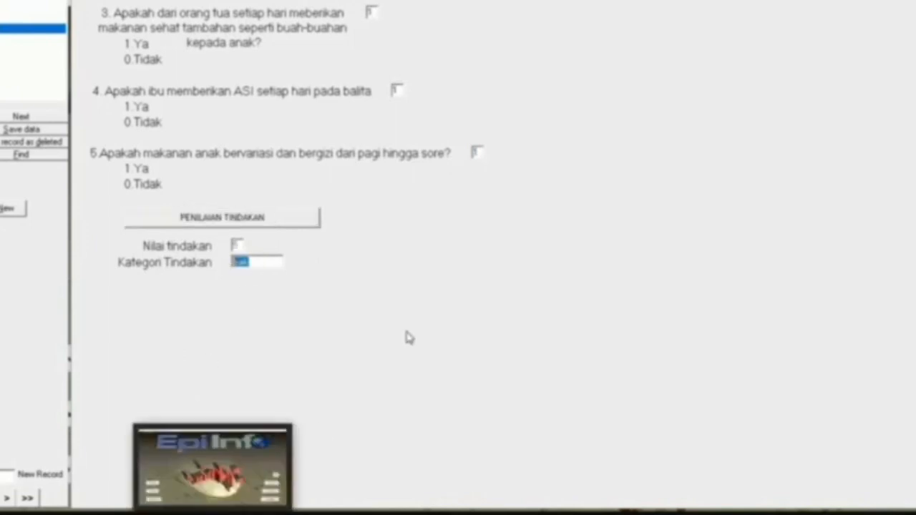
{"action": "key", "text": "Return"}
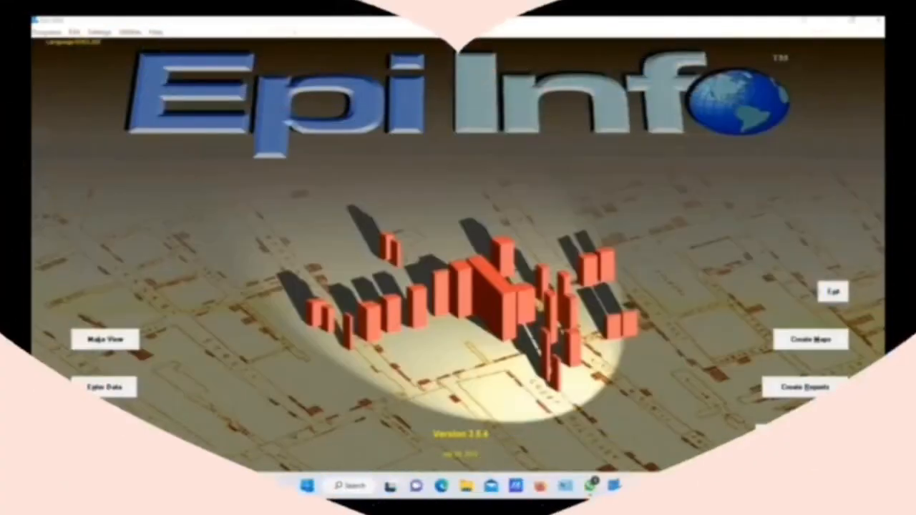
In Analysis, choose karakteristik epid.MDB from Documents > EPI INFO as the data source.
{"action": "left_click", "coordinate": [108, 435]}
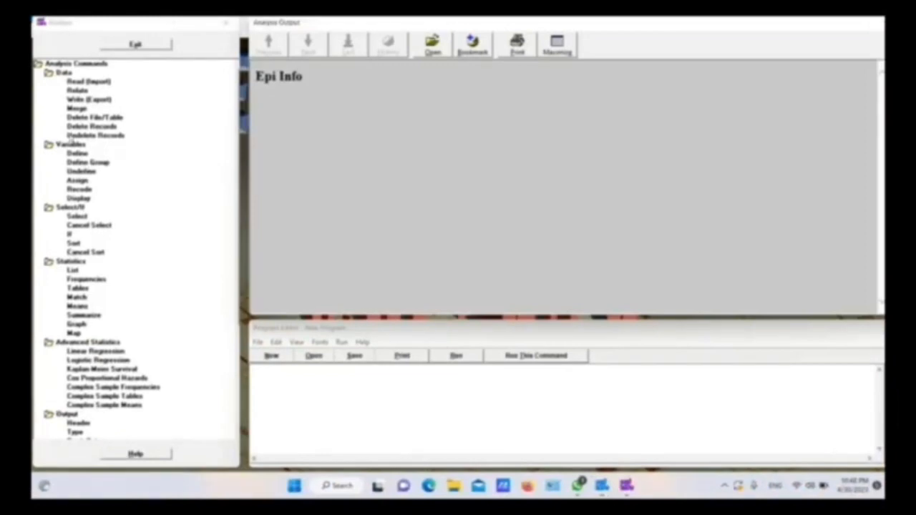
{"action": "left_click", "coordinate": [77, 82]}
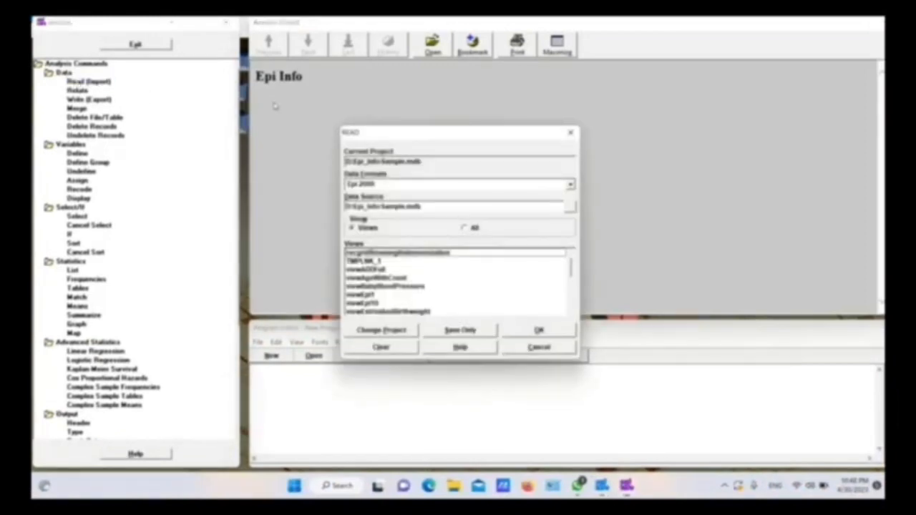
{"action": "left_click", "coordinate": [570, 206]}
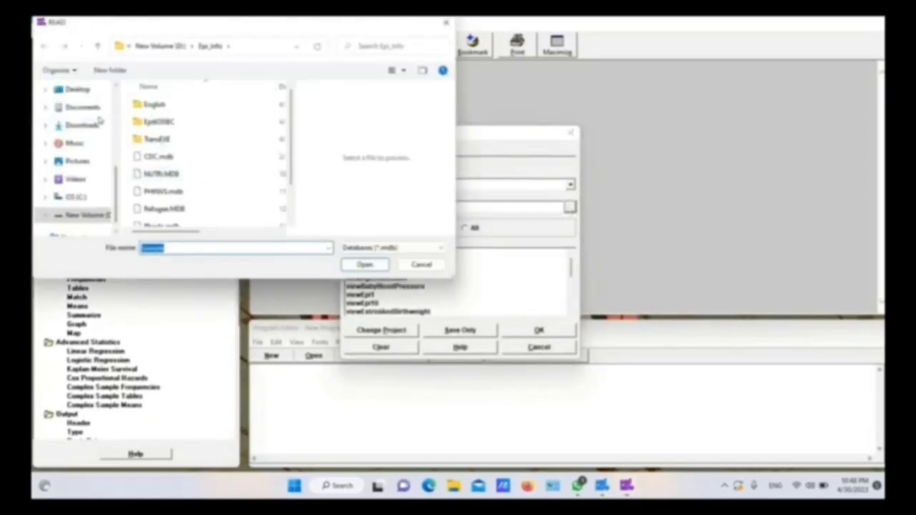
{"action": "left_click", "coordinate": [96, 111]}
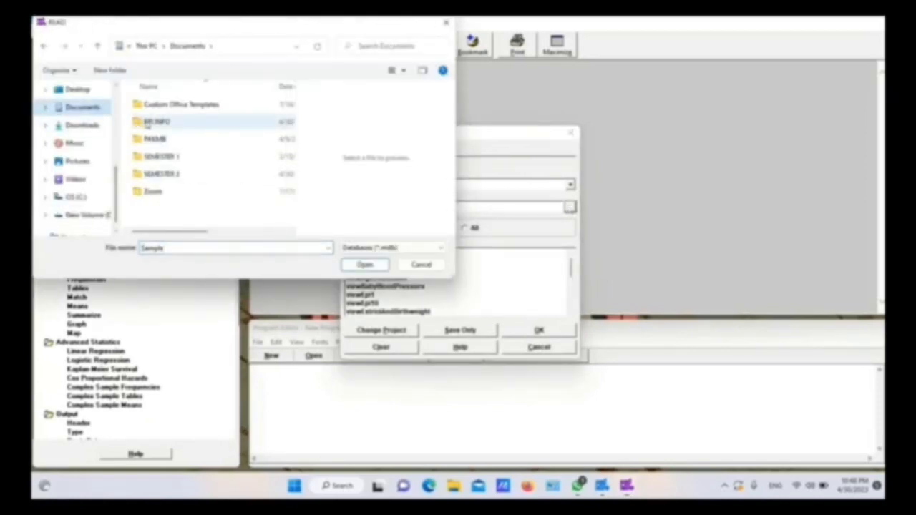
{"action": "left_click", "coordinate": [147, 123]}
{"action": "double_click", "coordinate": [147, 123]}
{"action": "left_click", "coordinate": [164, 106]}
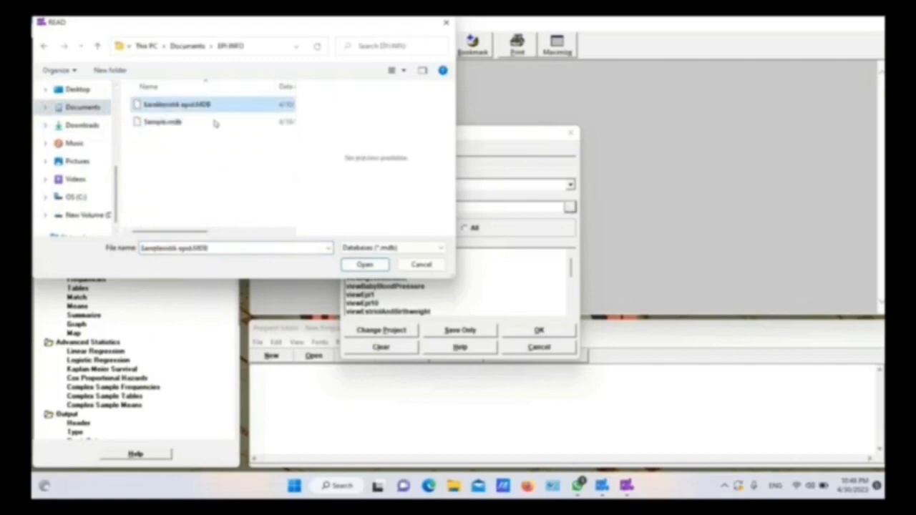
{"action": "left_click", "coordinate": [365, 266]}
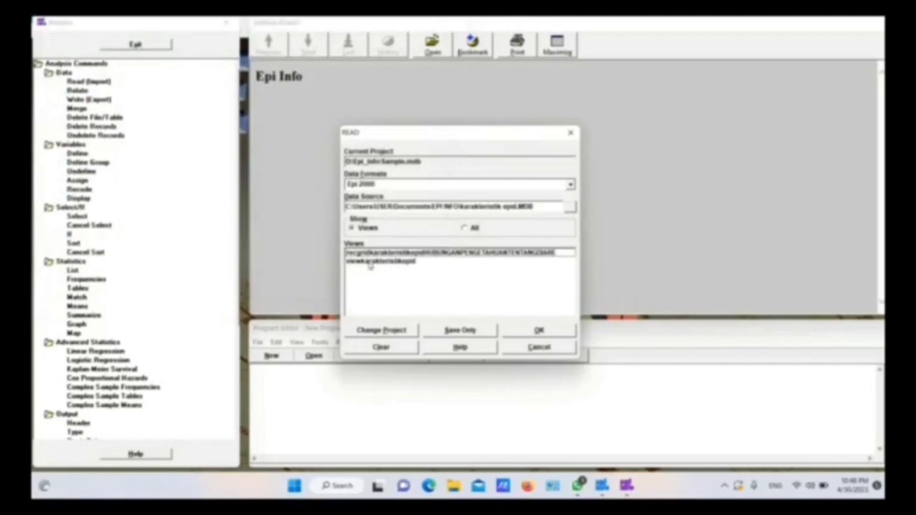
Read the viewkarakteristikepid view, accepting the temporary link to load its 60 records.
{"action": "left_click", "coordinate": [369, 262]}
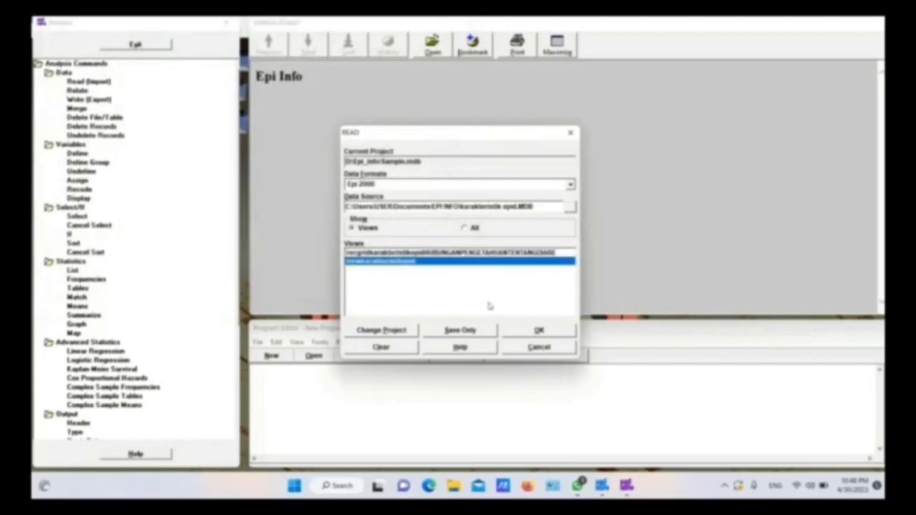
{"action": "left_click", "coordinate": [529, 330]}
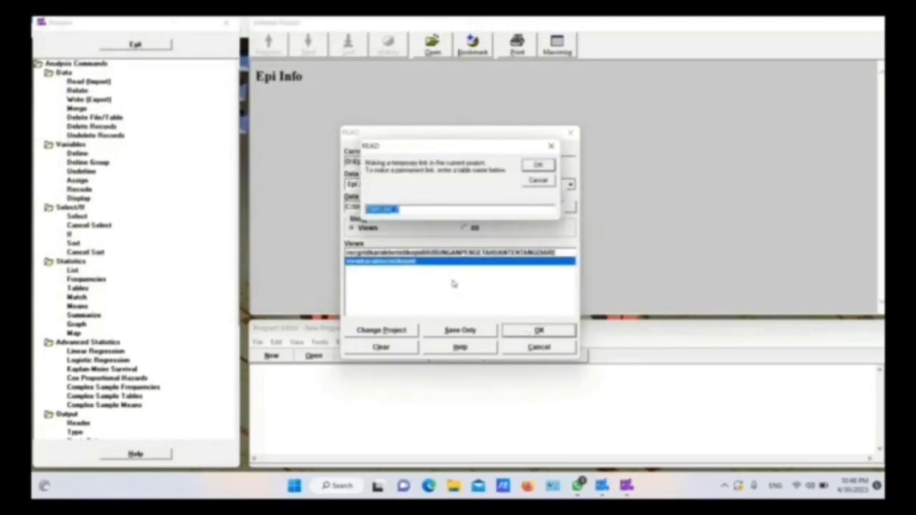
{"action": "left_click", "coordinate": [533, 168]}
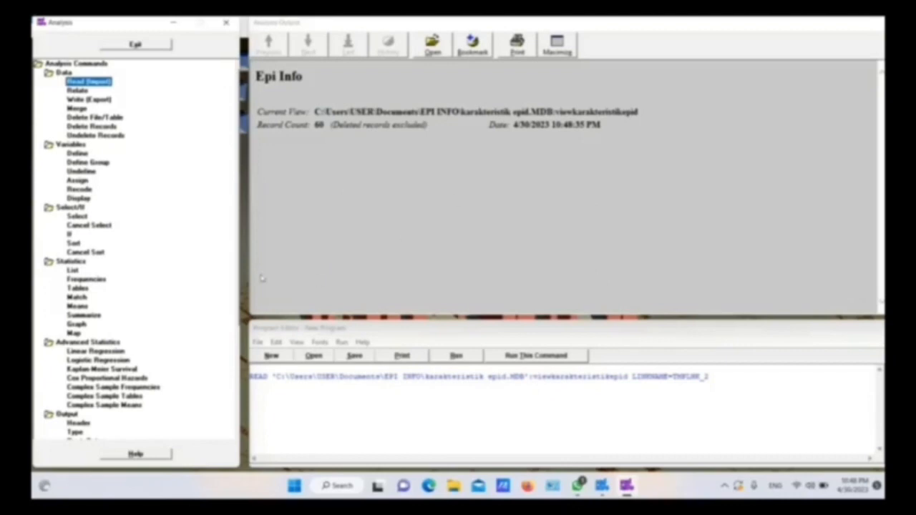
List all variables in Grid mode, showing the NoRes, Sex, DB, Age, Educ, Work and score columns.
{"action": "left_click", "coordinate": [76, 272]}
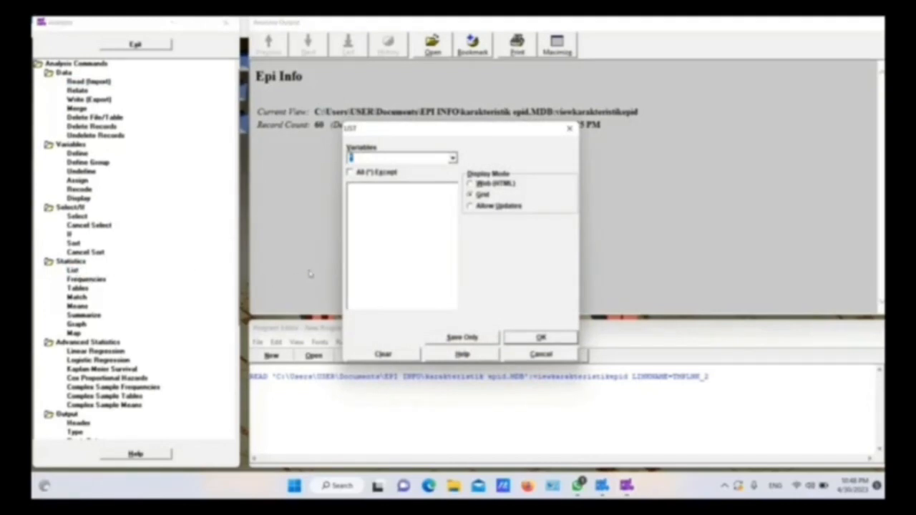
{"action": "left_click", "coordinate": [527, 339]}
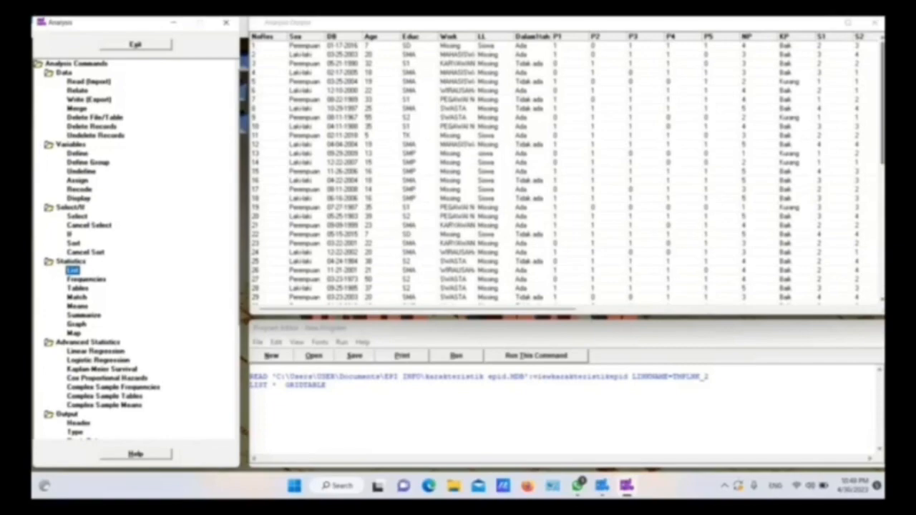
{"action": "left_click", "coordinate": [882, 243]}
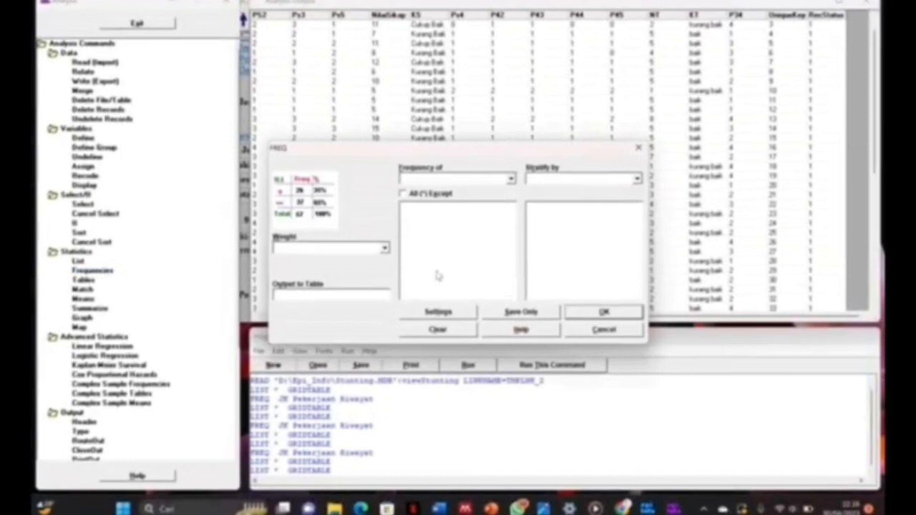
Run FREQ on JK, Pekerjaan and Riwayat to get their frequency tables.
{"action": "left_click", "coordinate": [510, 179]}
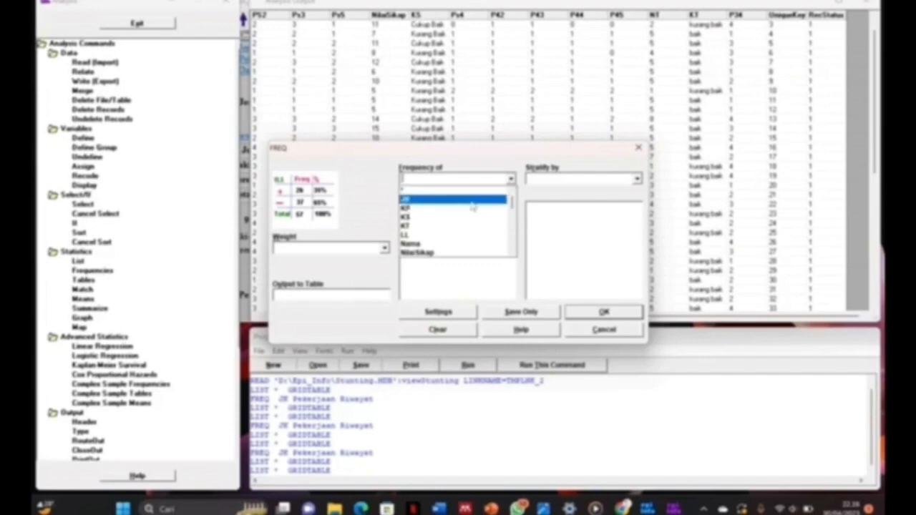
{"action": "left_click", "coordinate": [472, 202]}
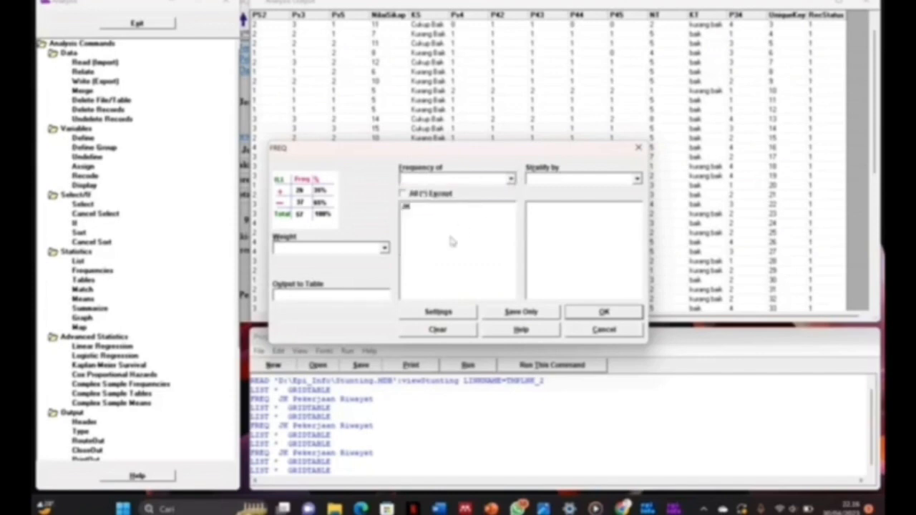
{"action": "left_click", "coordinate": [510, 180]}
{"action": "scroll", "coordinate": [449, 245], "scroll_direction": "down", "scroll_amount": 4}
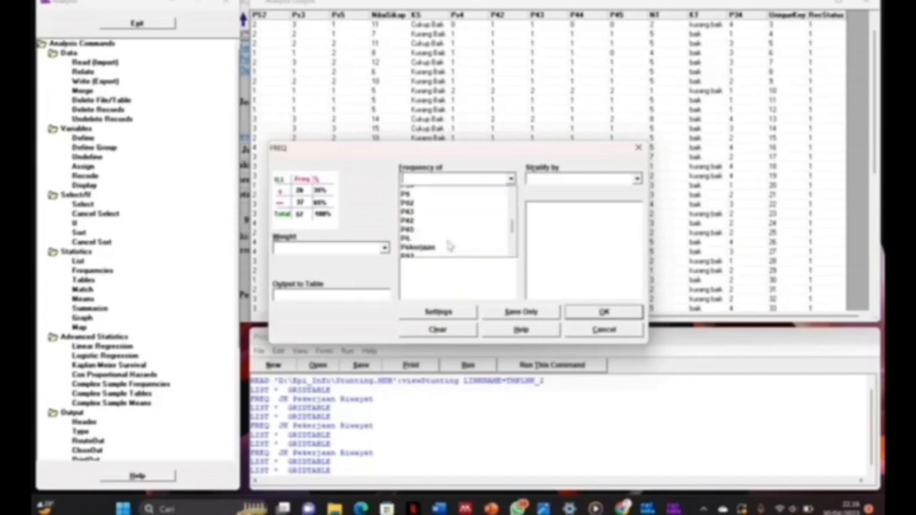
{"action": "scroll", "coordinate": [449, 245], "scroll_direction": "down", "scroll_amount": 3}
{"action": "scroll", "coordinate": [438, 242], "scroll_direction": "up", "scroll_amount": 2}
{"action": "left_click", "coordinate": [435, 236]}
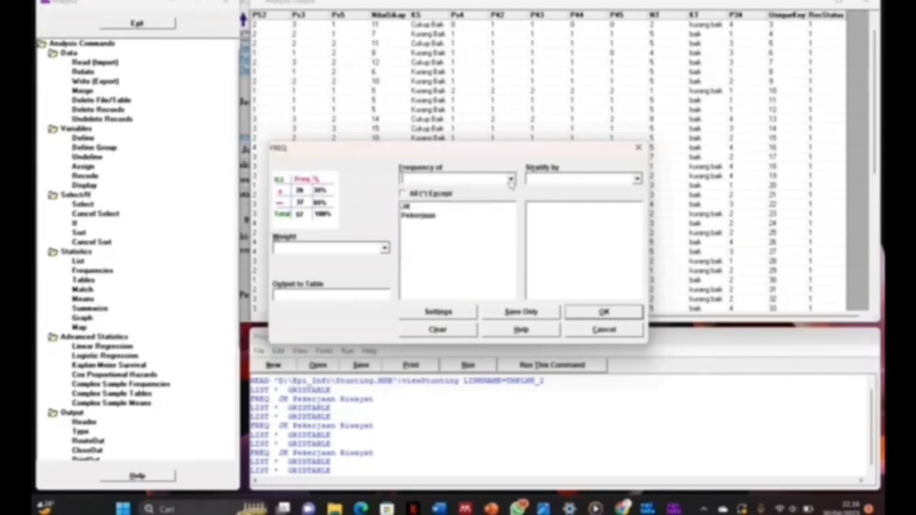
{"action": "left_click", "coordinate": [510, 180]}
{"action": "scroll", "coordinate": [458, 237], "scroll_direction": "down", "scroll_amount": 5}
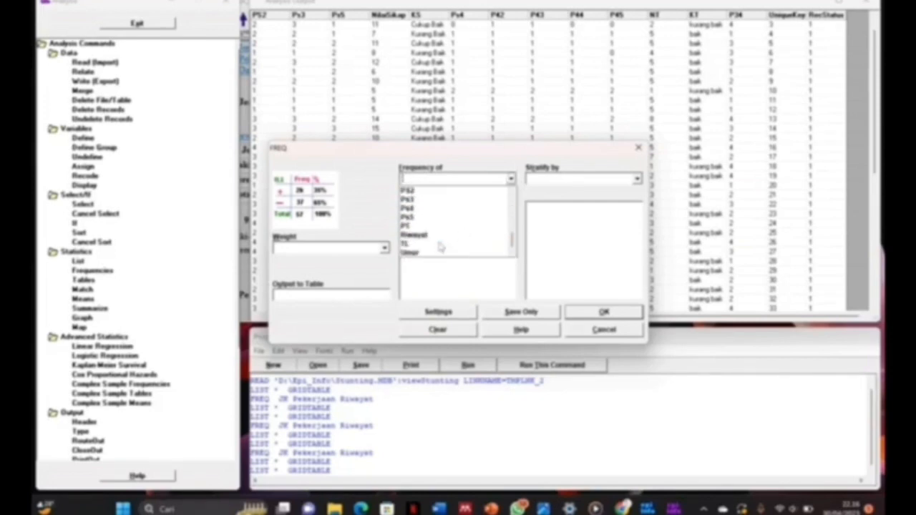
{"action": "left_click", "coordinate": [438, 235]}
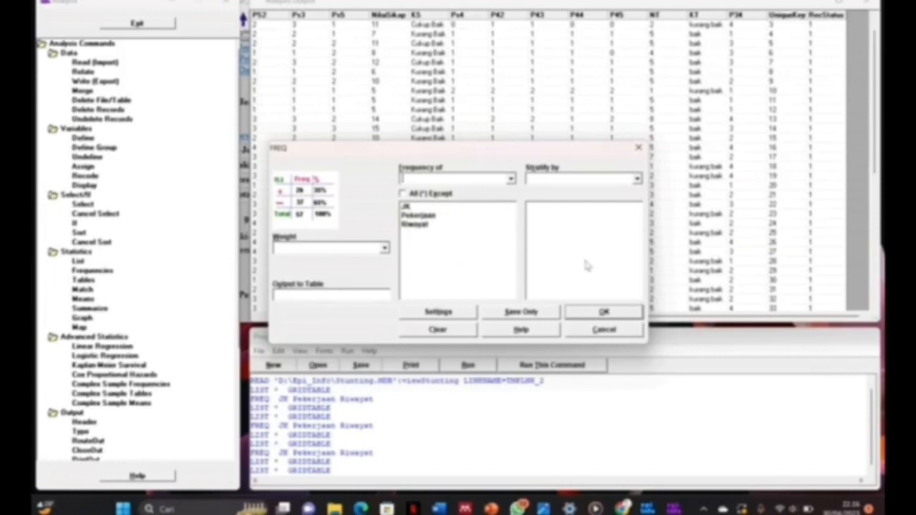
{"action": "left_click", "coordinate": [620, 319]}
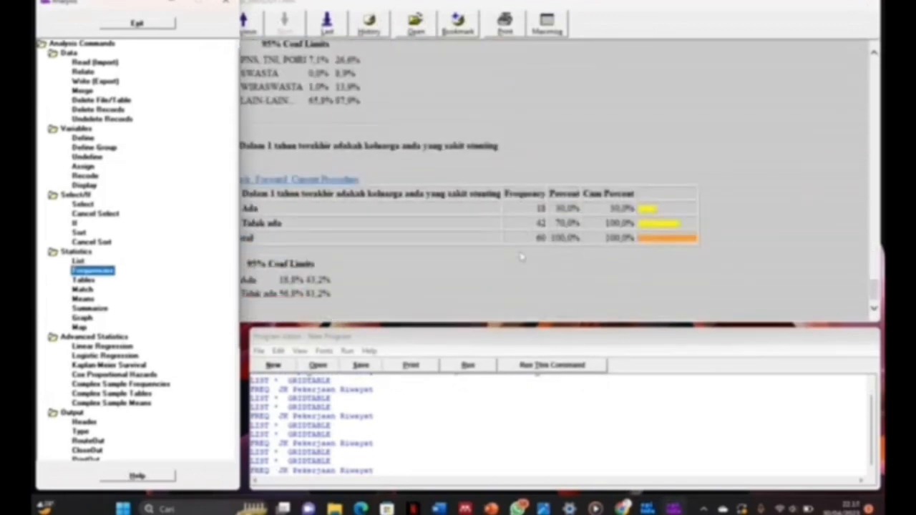
{"action": "scroll", "coordinate": [521, 257], "scroll_direction": "up", "scroll_amount": 3}
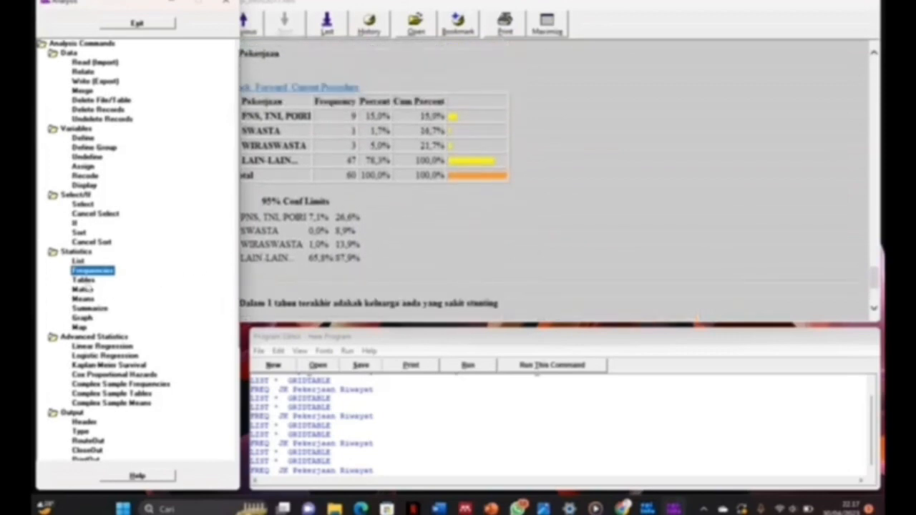
{"action": "left_click", "coordinate": [83, 279]}
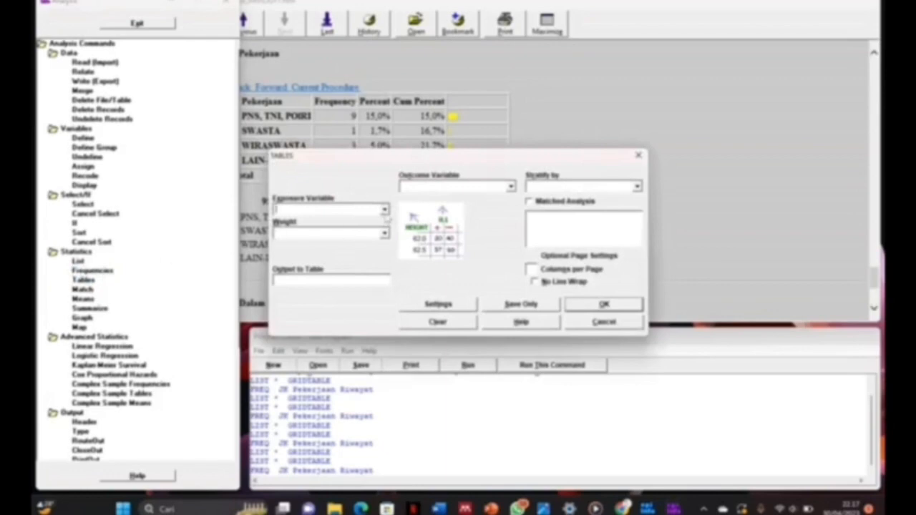
Cross-tabulate JK (exposure) by Riwayat (outcome), reviewing odds ratio 1.4091 and chi-square results.
{"action": "left_click", "coordinate": [385, 210]}
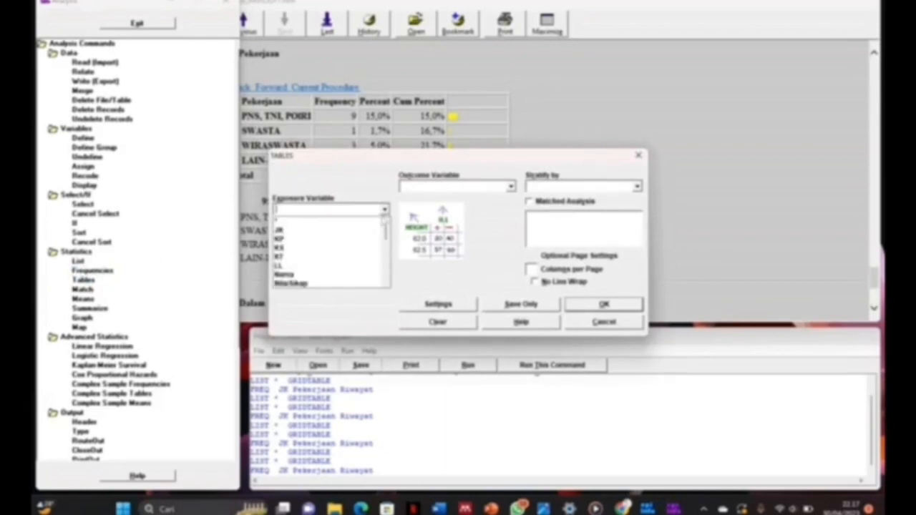
{"action": "left_click", "coordinate": [363, 229]}
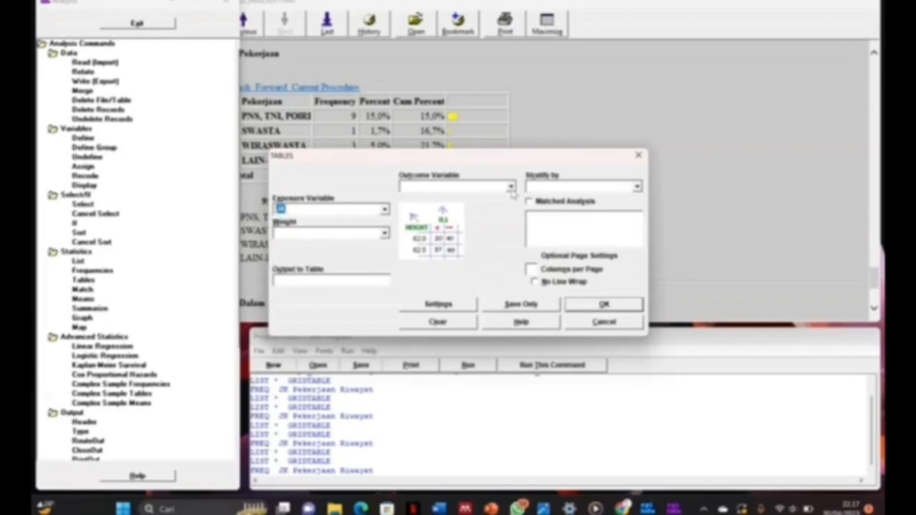
{"action": "left_click", "coordinate": [510, 186]}
{"action": "scroll", "coordinate": [458, 240], "scroll_direction": "down", "scroll_amount": 3}
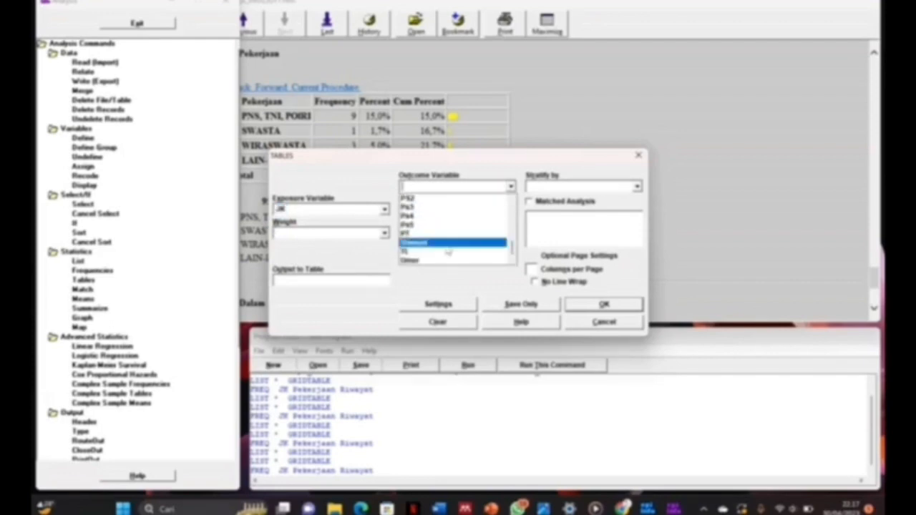
{"action": "left_click", "coordinate": [489, 244]}
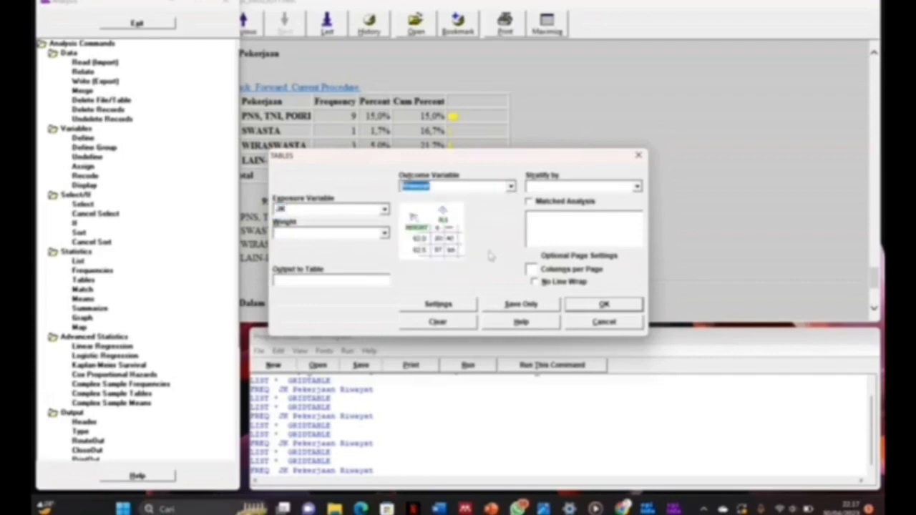
{"action": "left_click", "coordinate": [584, 305]}
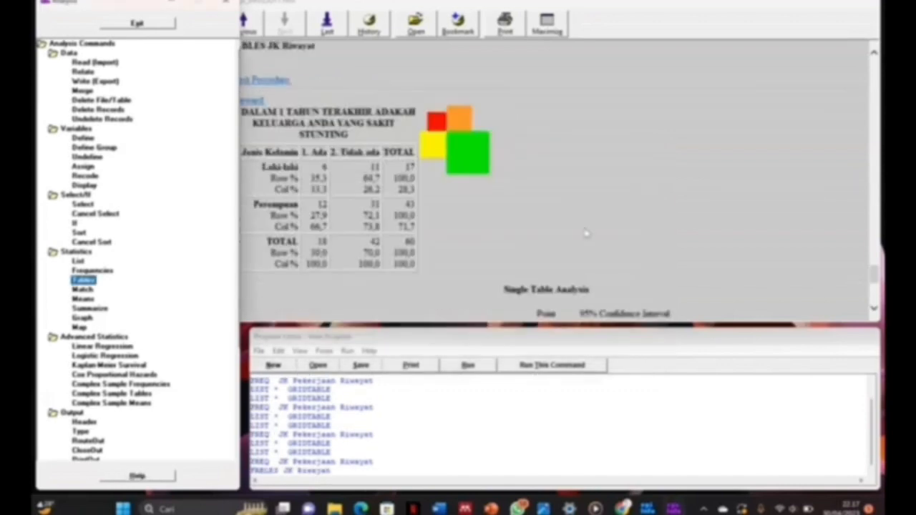
{"action": "scroll", "coordinate": [586, 232], "scroll_direction": "down", "scroll_amount": 1}
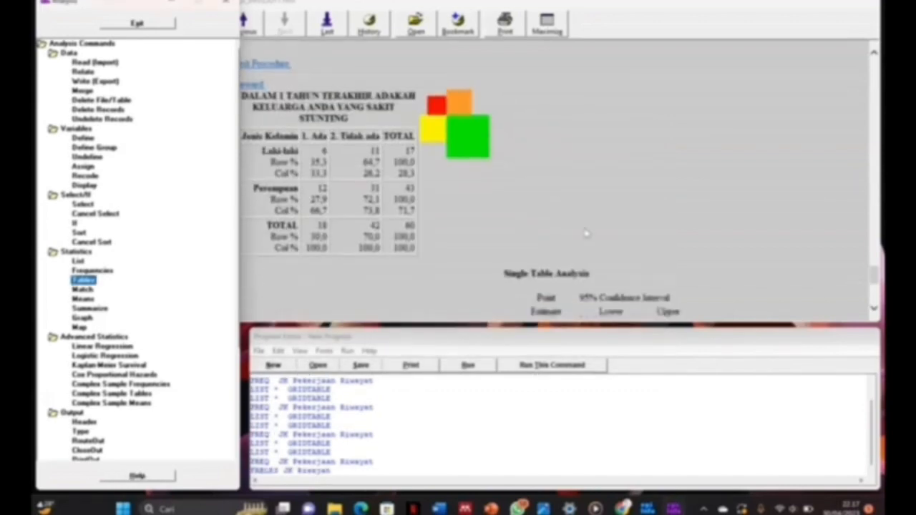
{"action": "scroll", "coordinate": [586, 232], "scroll_direction": "up", "scroll_amount": 2}
{"action": "scroll", "coordinate": [586, 232], "scroll_direction": "down", "scroll_amount": 2}
{"action": "scroll", "coordinate": [586, 233], "scroll_direction": "down", "scroll_amount": 3}
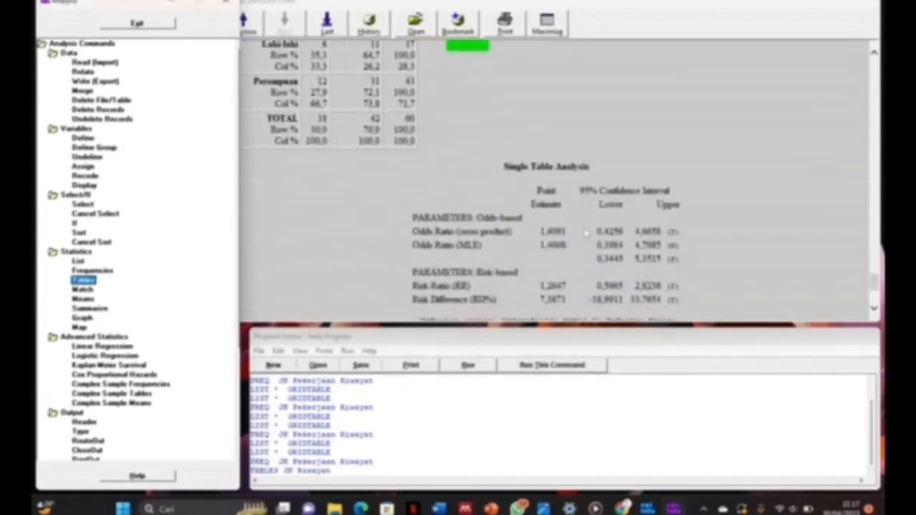